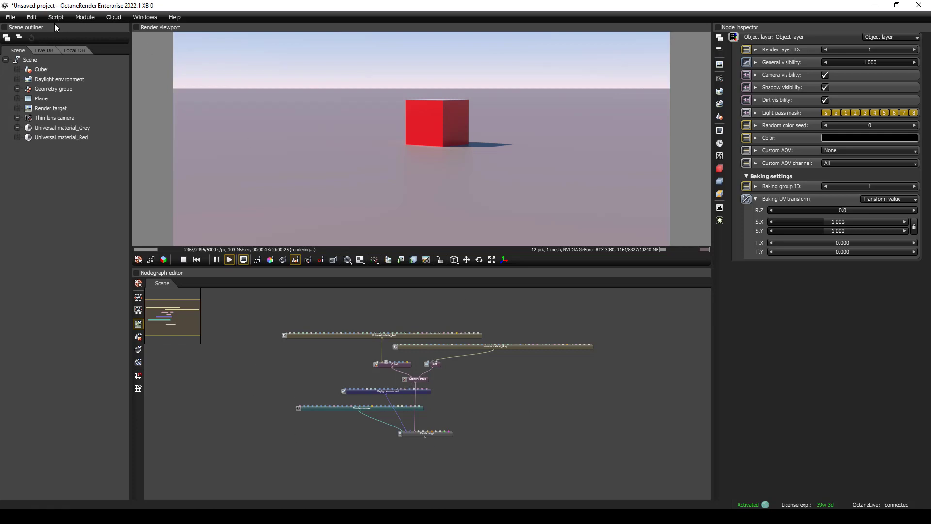
- Start a new project without saving, render its Render target, and orbit the camera down to a low view of the red cube
click(11, 18)
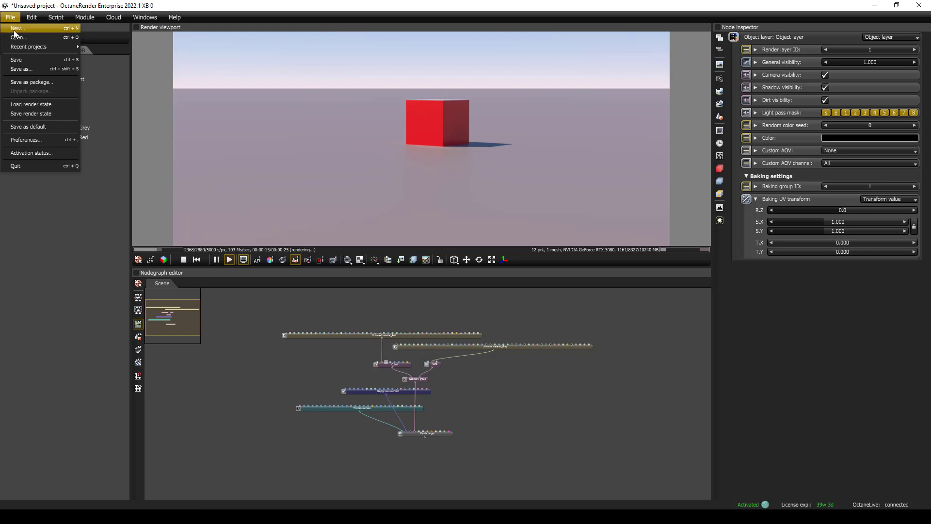
click(17, 28)
click(461, 279)
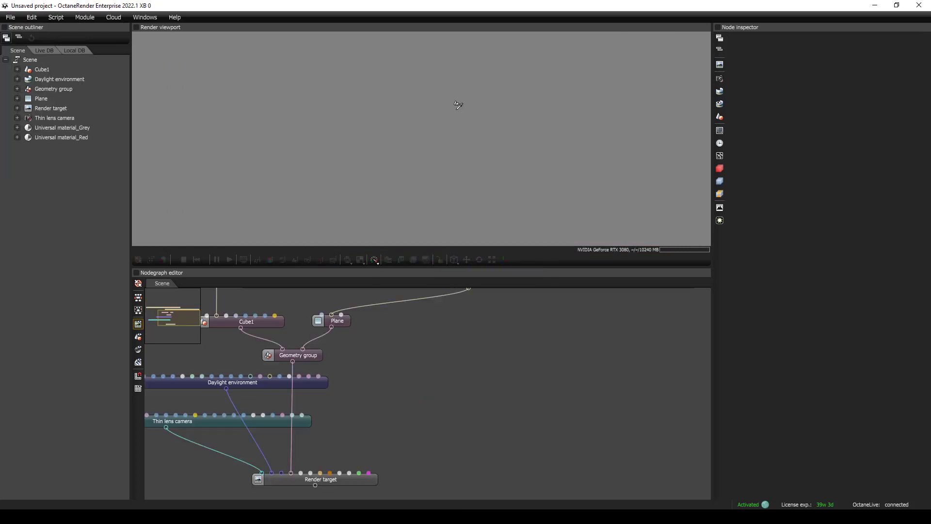
scroll(393, 395, down, 5)
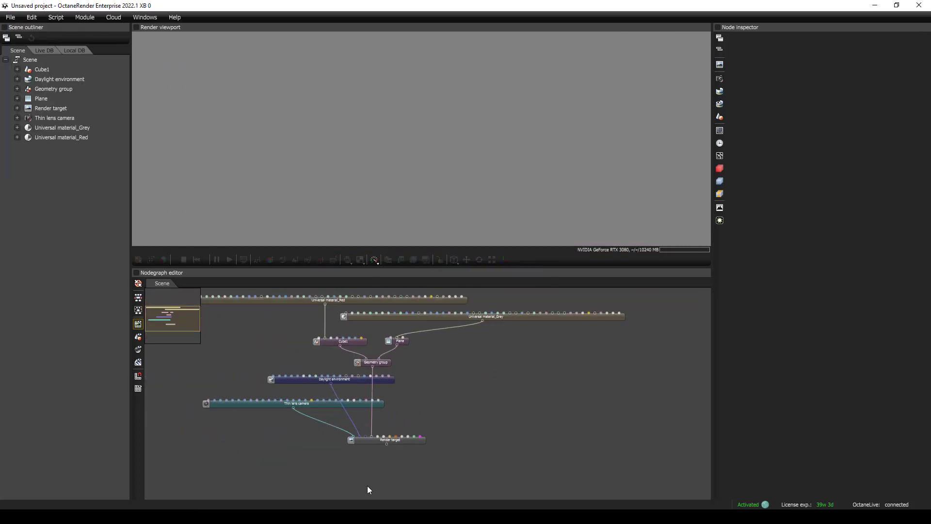
click(379, 442)
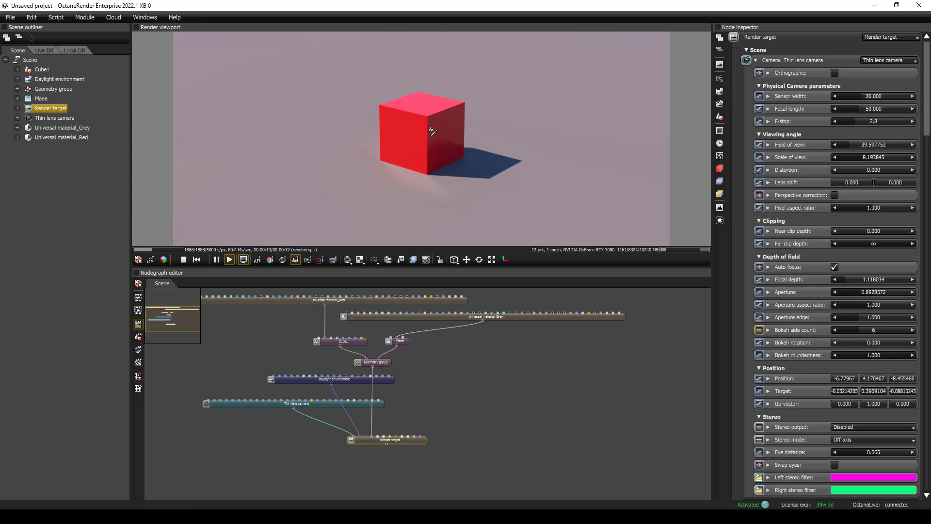
drag(430, 153, 475, 149)
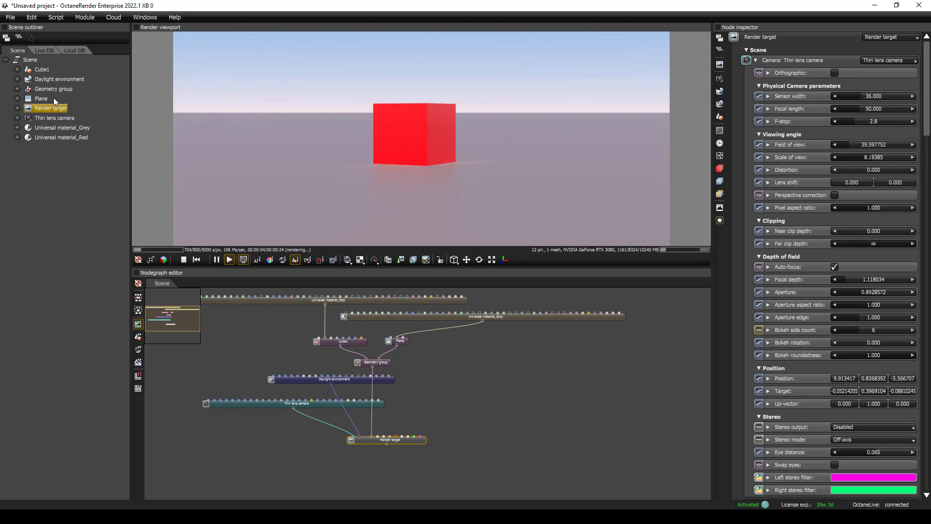
- Expand the Render target in the scene outliner and show it in the graph editor
click(22, 89)
click(17, 109)
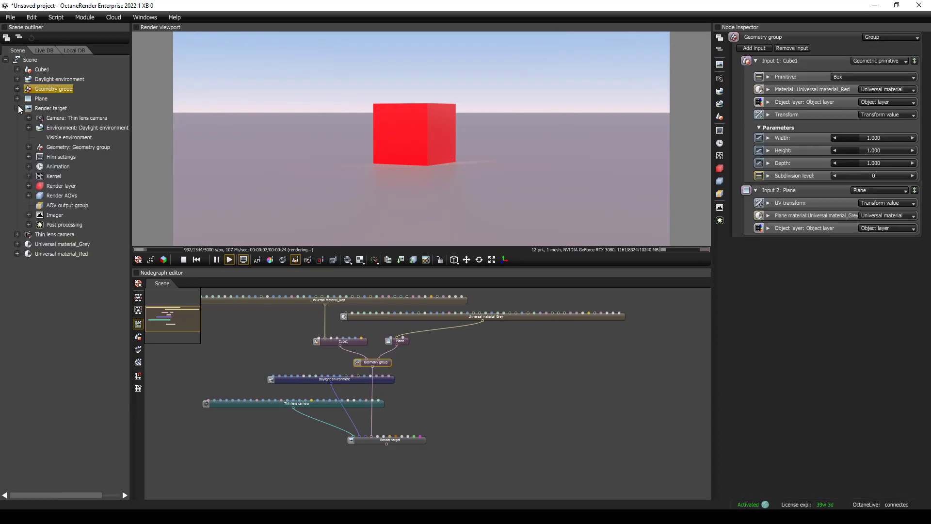
right_click(39, 107)
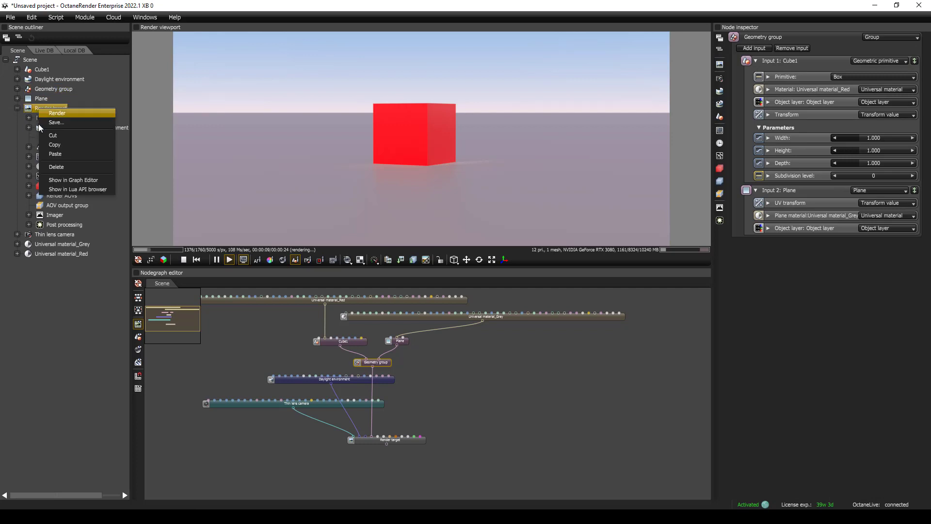
click(64, 181)
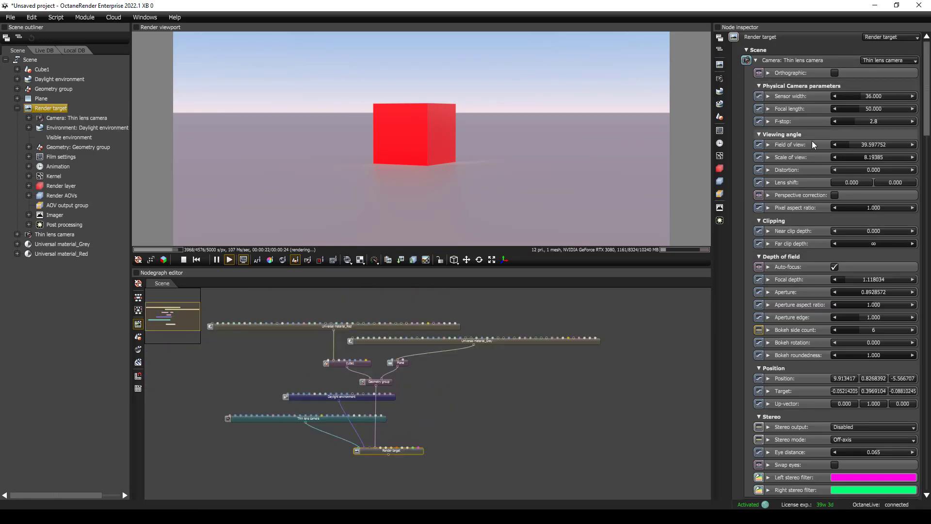
- Examine the Universal material_Red parameters in the node inspector and the node connections in the graph
click(470, 342)
click(430, 327)
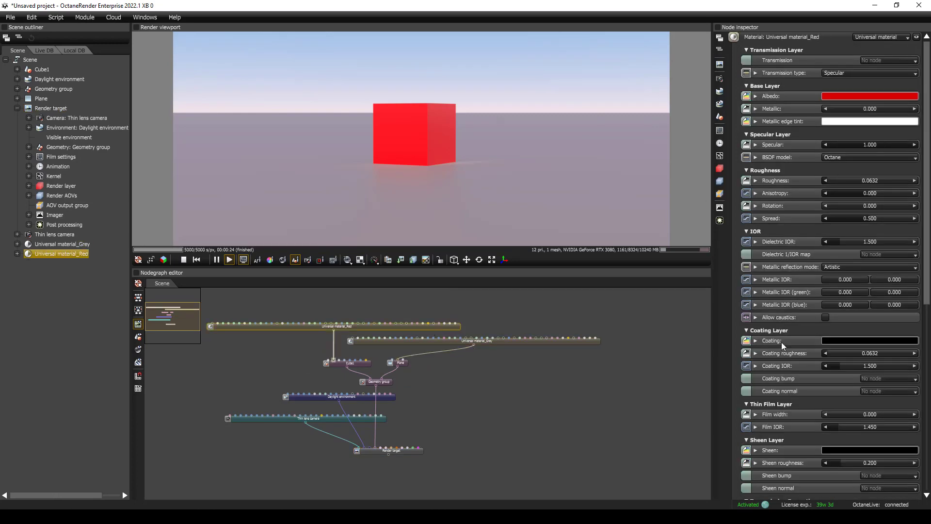
scroll(784, 332, down, 5)
scroll(785, 331, down, 3)
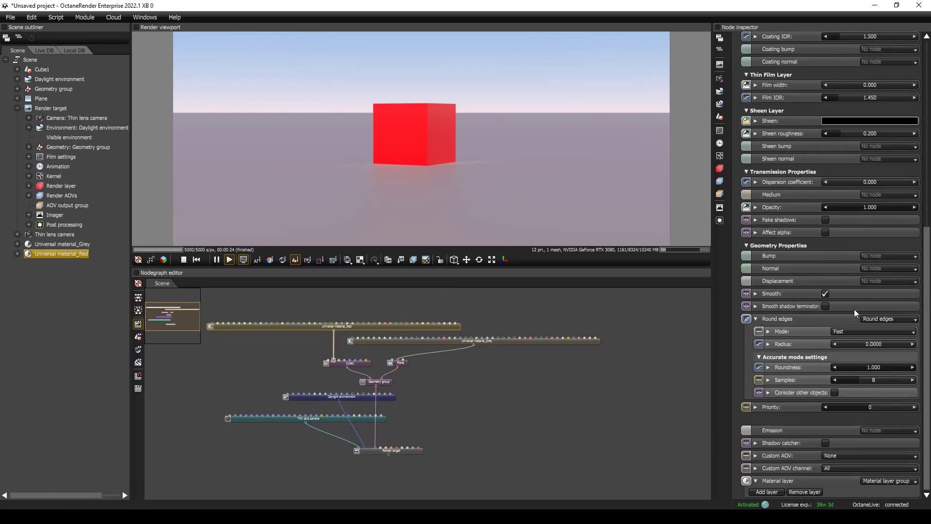
scroll(524, 438, up, 2)
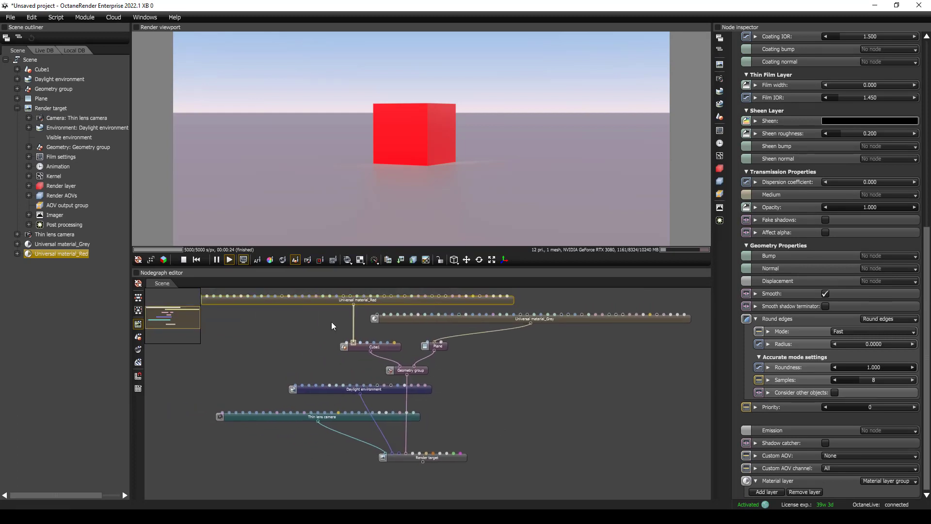
scroll(410, 380, down, 2)
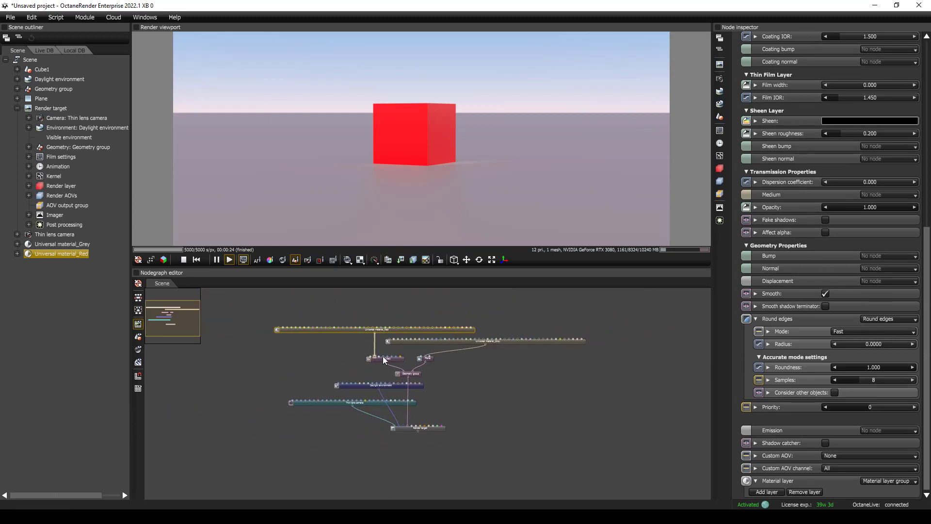
scroll(499, 342, up, 4)
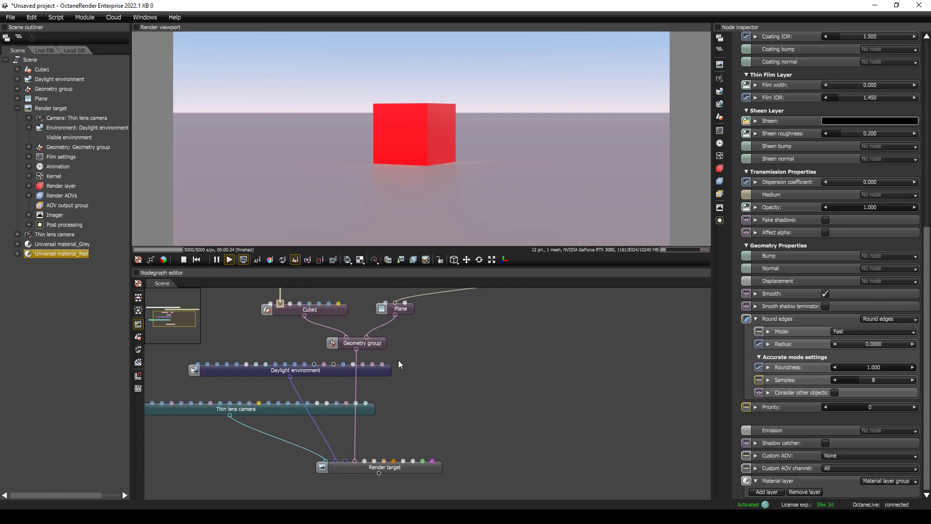
scroll(434, 380, down, 4)
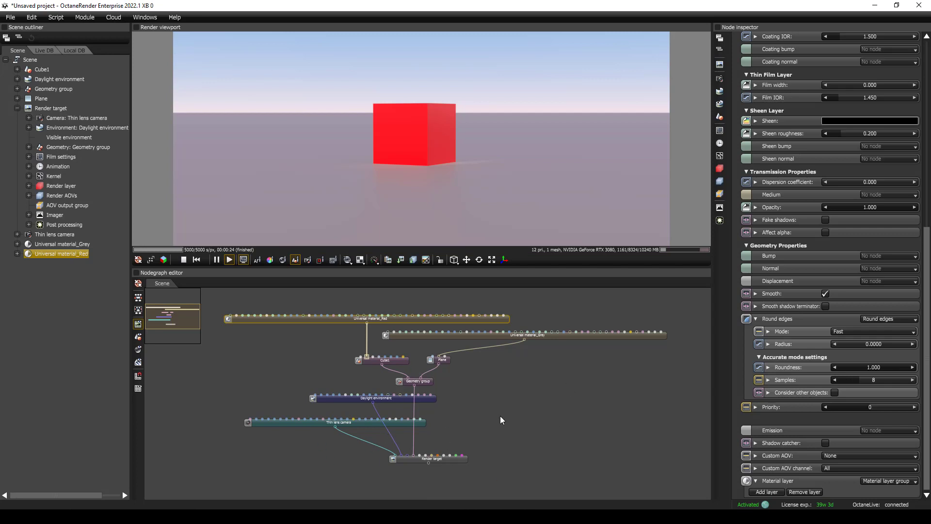
- Move the Daylight environment node away from the geometry connection in the node graph
scroll(501, 418, up, 2)
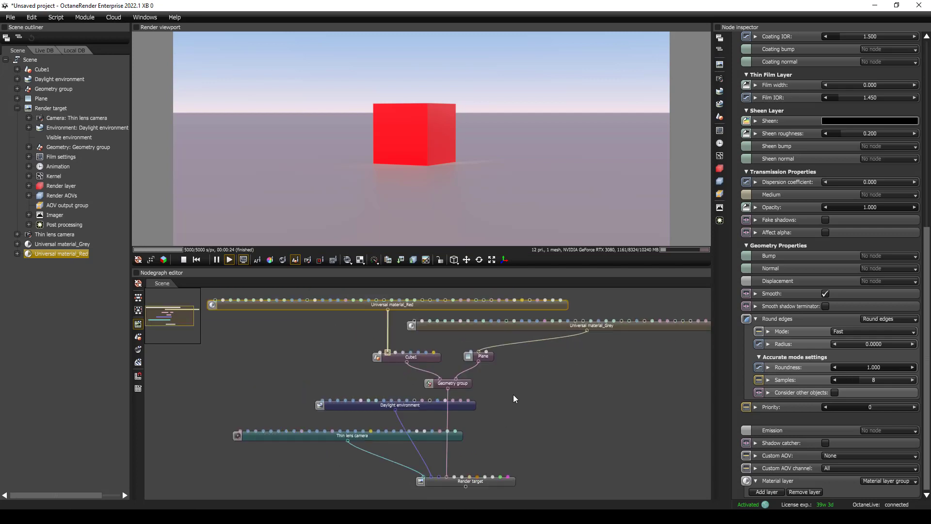
drag(374, 408, 316, 409)
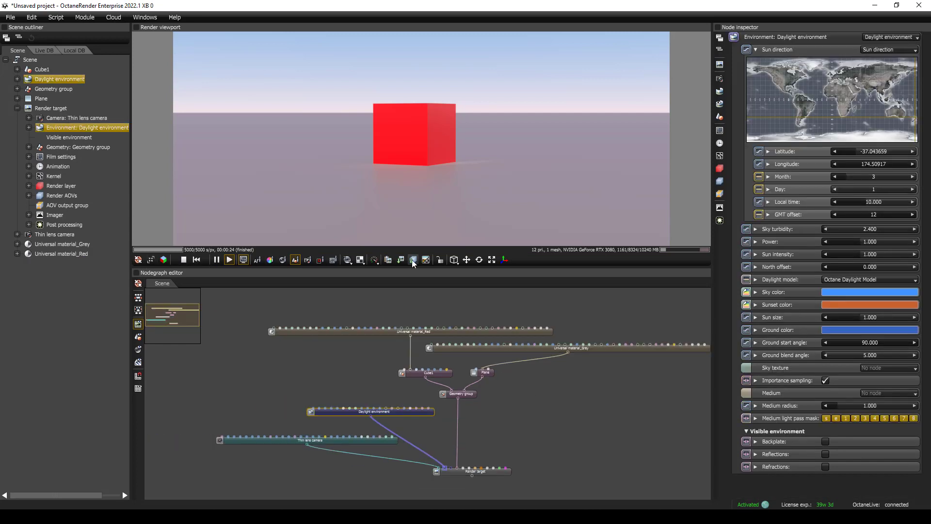
- Review the item and placement options for the Nodegraph editor's toolbar and close them
right_click(137, 274)
click(151, 348)
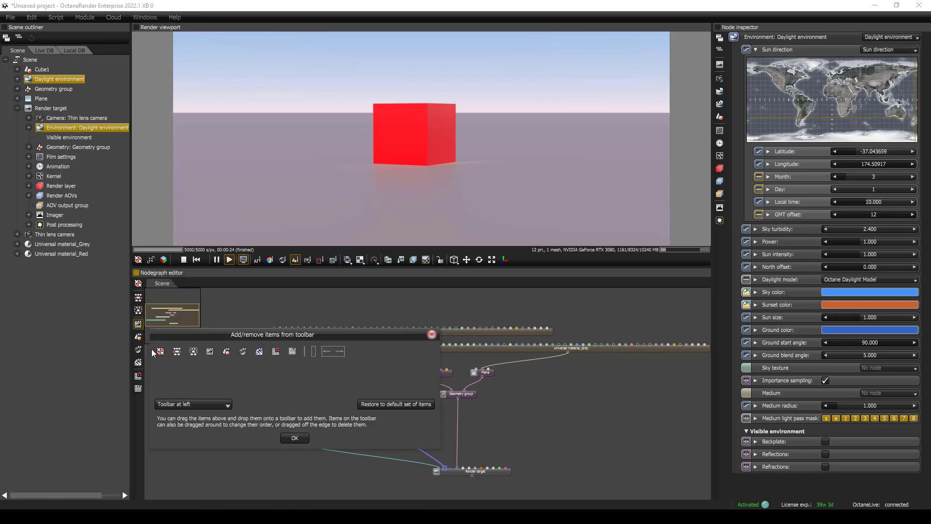
click(296, 438)
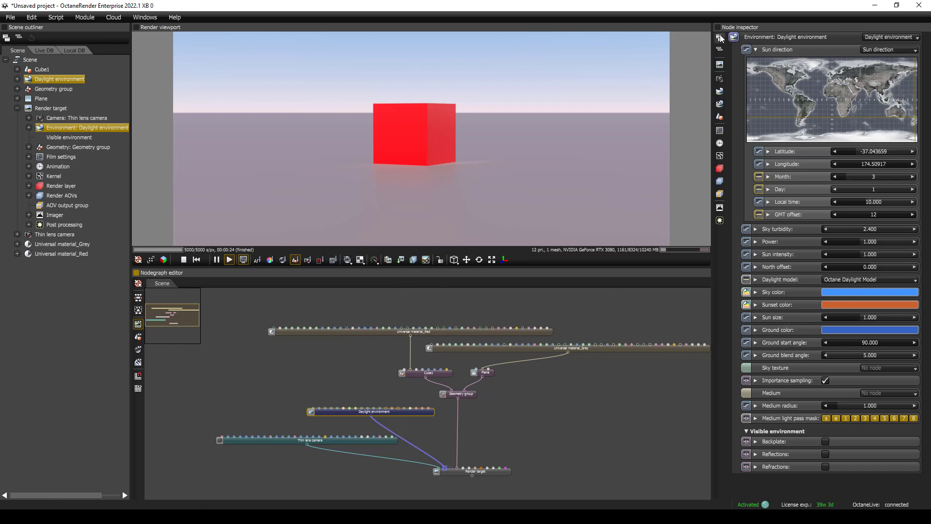
- Dock the Node inspector above the other panes and reset the workspace layout
drag(718, 30, 659, 39)
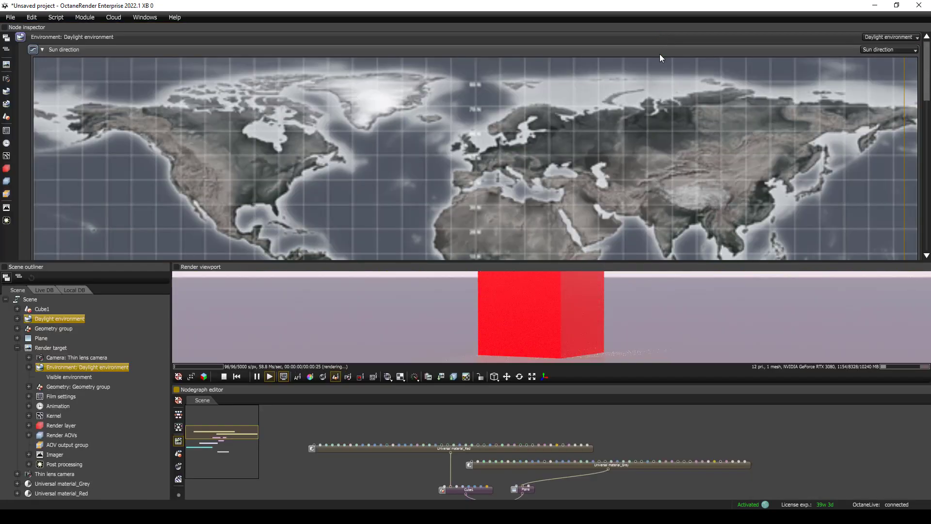
click(145, 17)
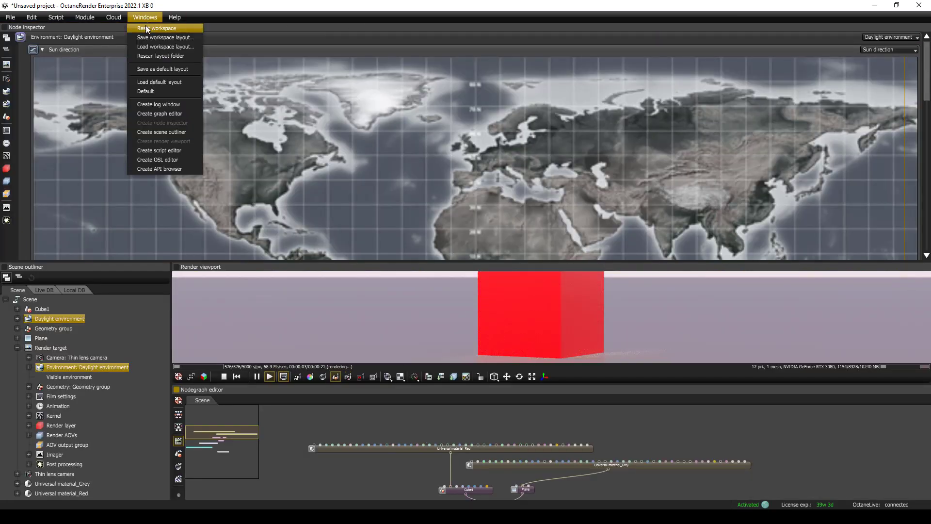
click(146, 32)
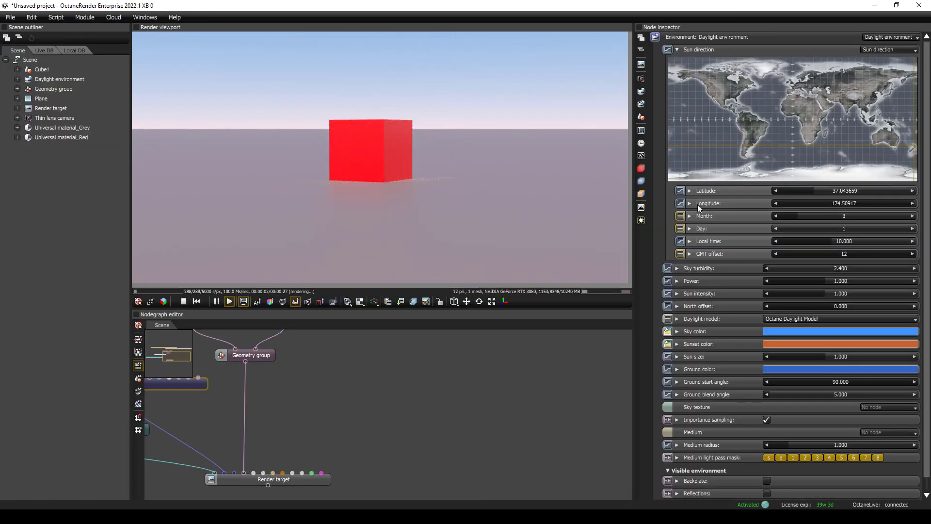
click(145, 17)
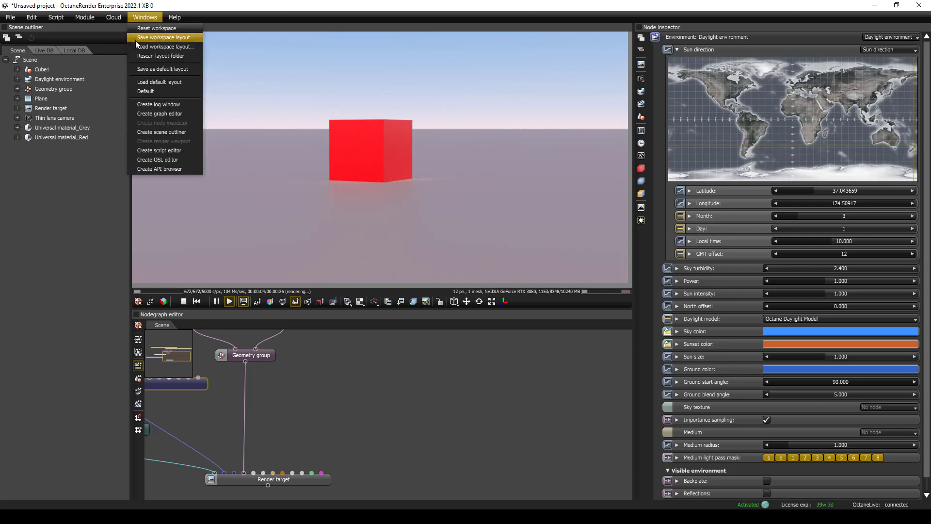
click(402, 443)
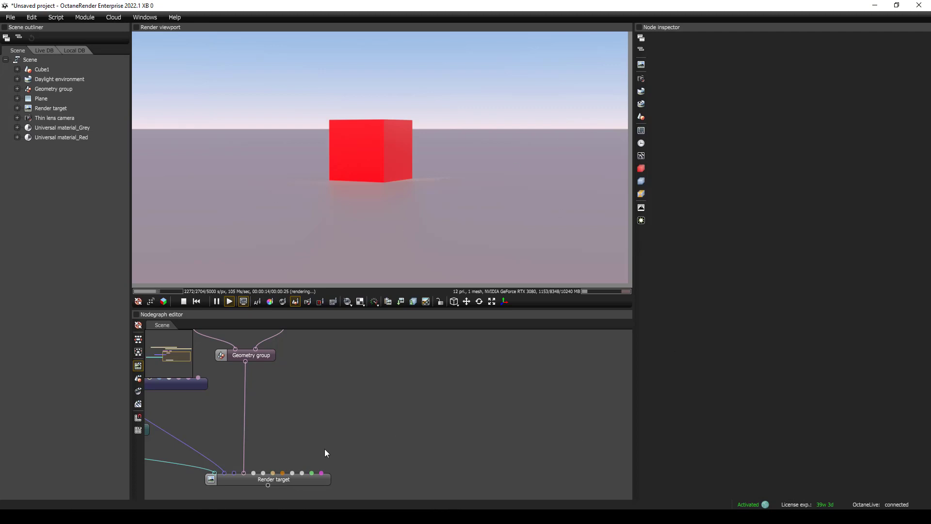
- Duplicate the Cube1 node together with its Universal material_Red node and place the copies beside the originals
scroll(439, 421, down, 3)
drag(383, 420, 413, 426)
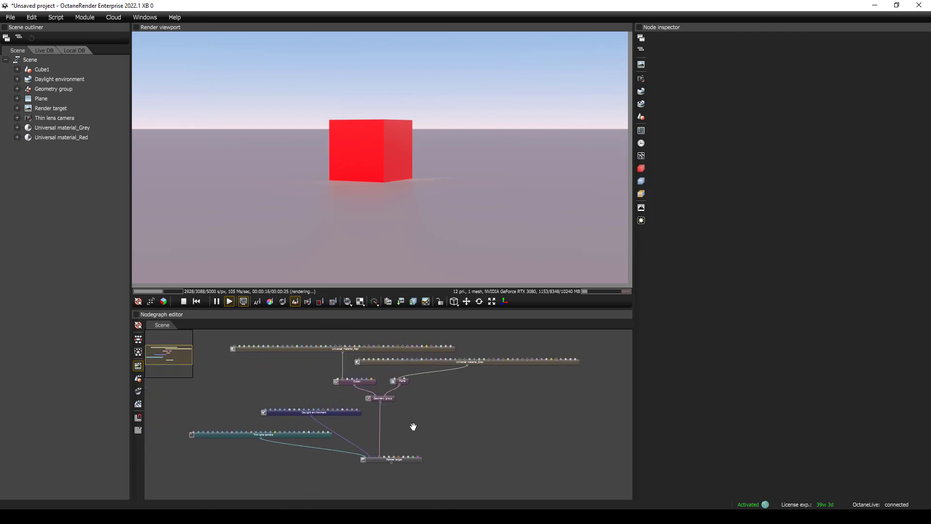
scroll(413, 426, up, 1)
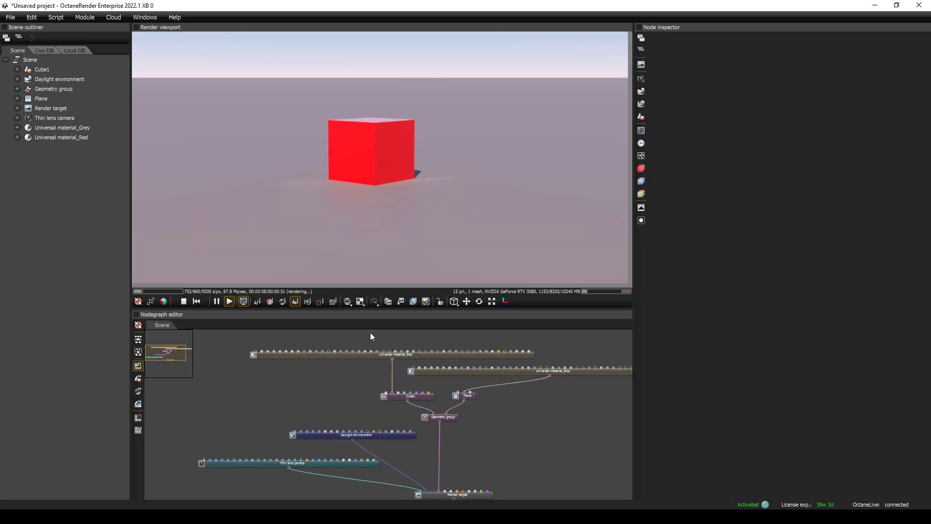
click(389, 397)
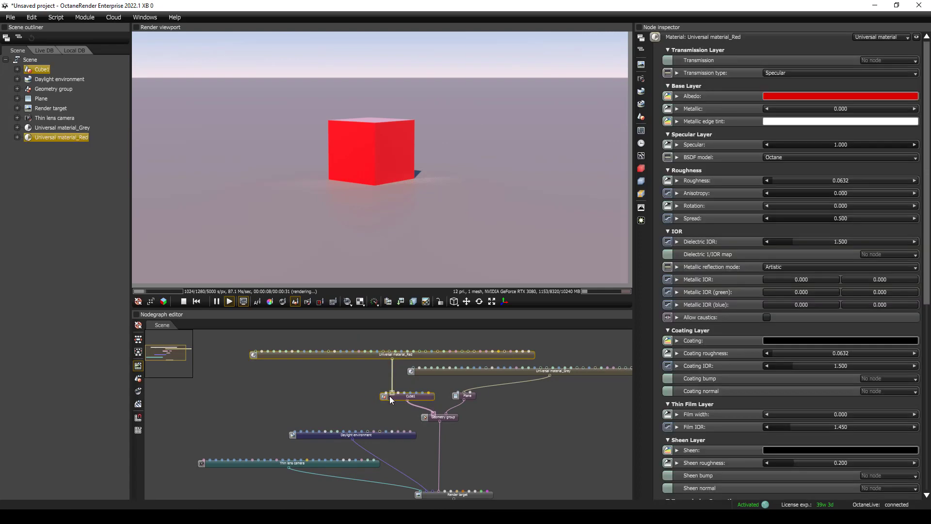
key(ctrl+c)
key(ctrl+v)
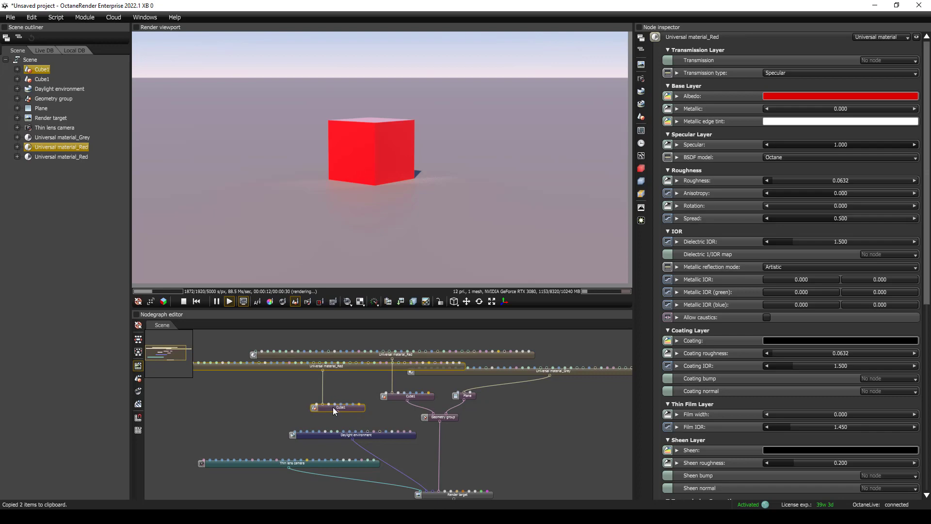
drag(333, 406, 306, 389)
- Add five inputs to the Geometry group and connect the duplicated Cube1 node to Input 3
click(443, 419)
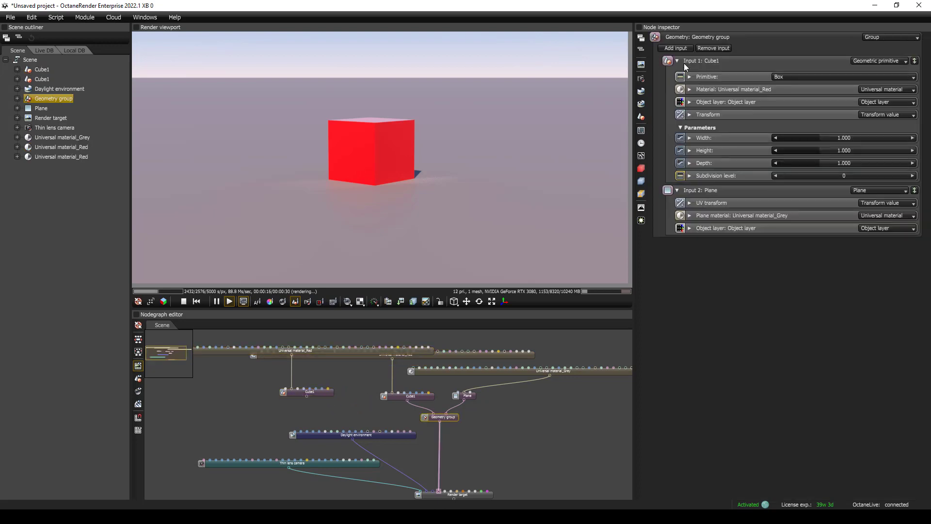
click(680, 49)
click(680, 49)
click(680, 49)
click(679, 49)
click(680, 49)
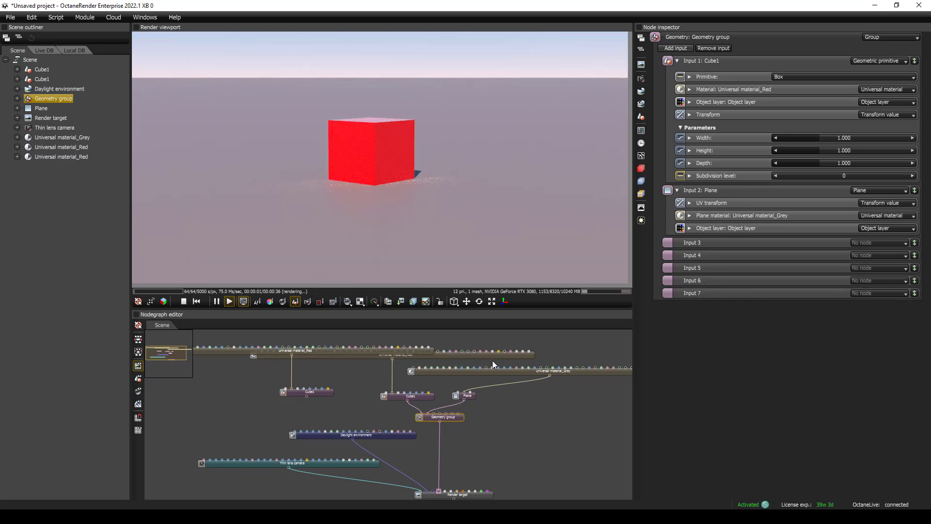
drag(308, 395, 419, 414)
- Move the duplicated cube along the gizmo's red axis until it stands clear of the original cube
click(323, 392)
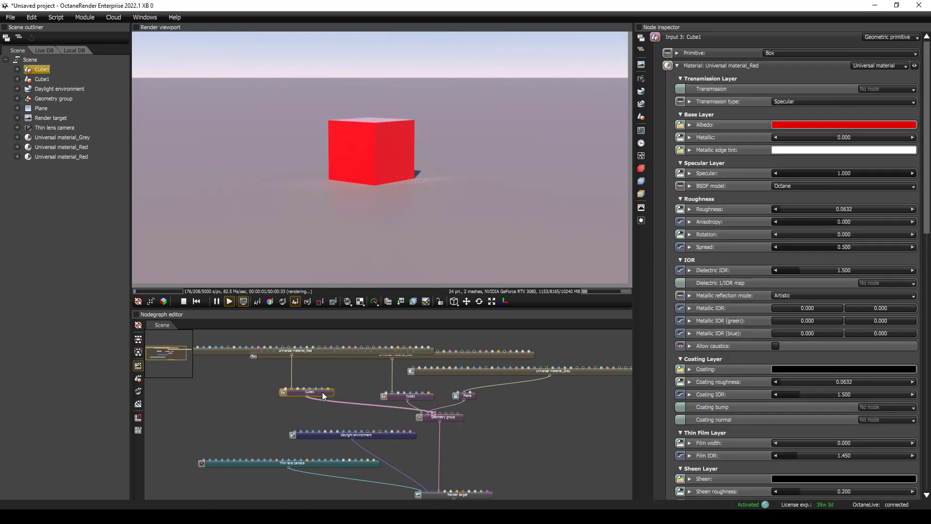
click(467, 301)
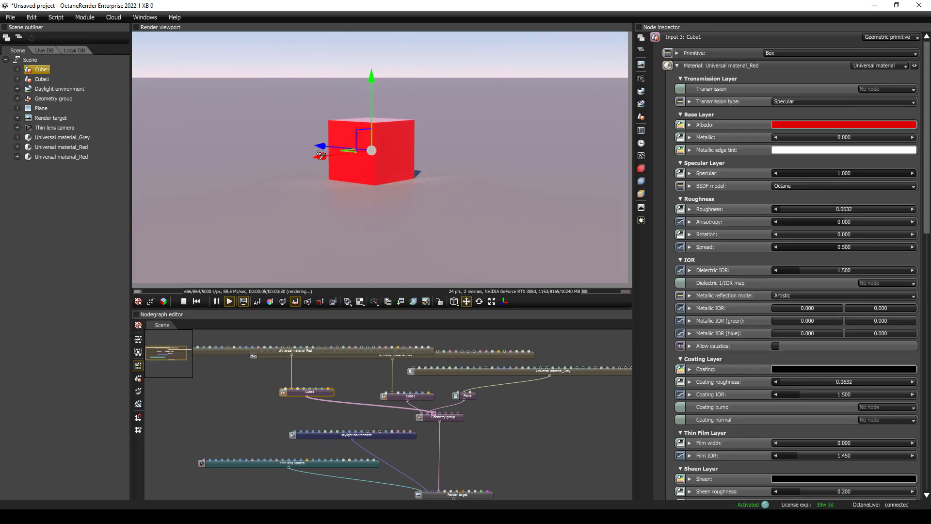
drag(318, 155, 231, 198)
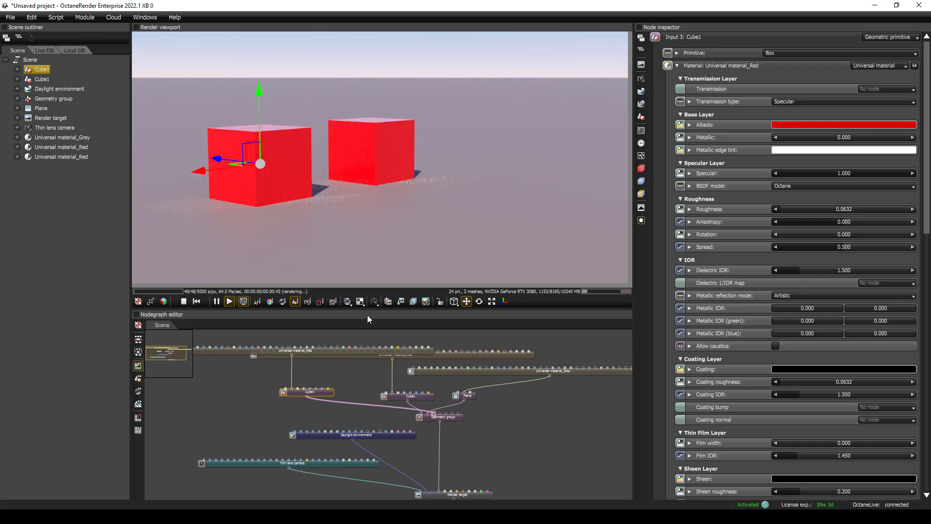
- Move the duplicated Universal material_Red node above the original material node so they no longer overlap
drag(367, 348, 360, 337)
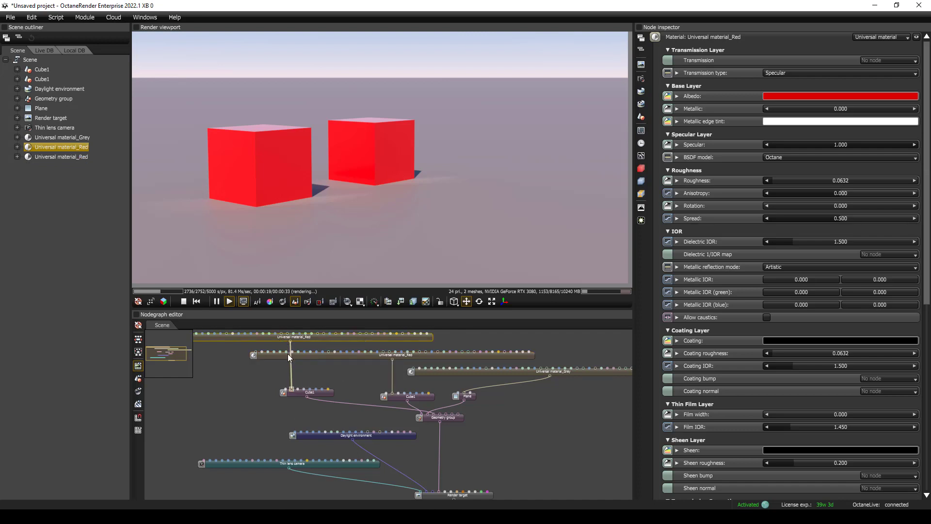
- Disconnect the duplicated Universal material_Red from its cube and undo the disconnection
drag(294, 386, 304, 373)
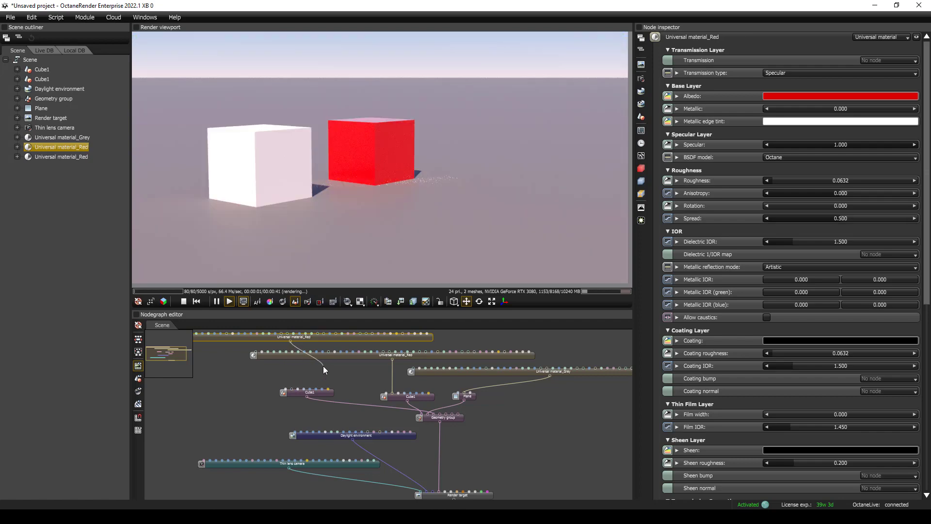
key(ctrl+z)
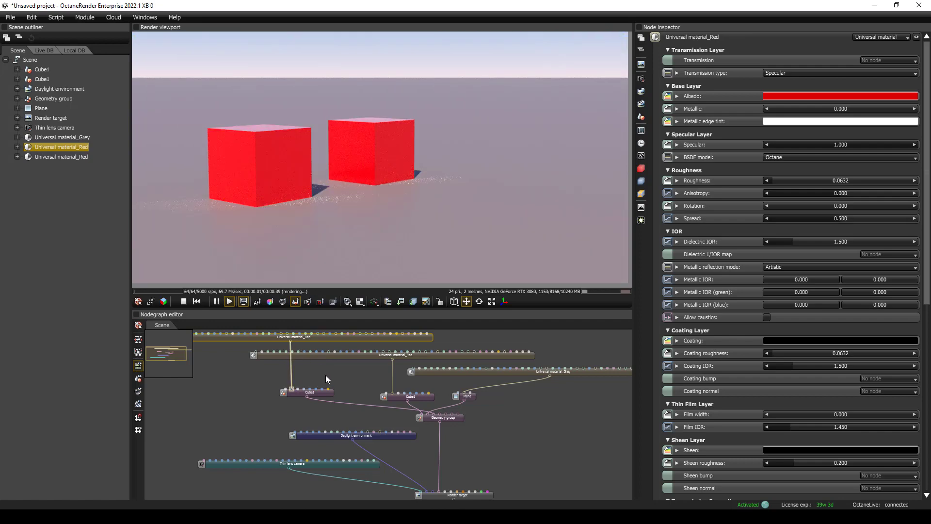
- Cut the connections around both Cube1 nodes and the Geometry group, and undo the cuts
ctrl+right_drag(348, 373, 322, 374)
mouse_move(325, 372)
mouse_down()
mouse_move(272, 372)
mouse_move(424, 379)
mouse_move(429, 391)
mouse_move(482, 406)
mouse_move(409, 450)
mouse_up()
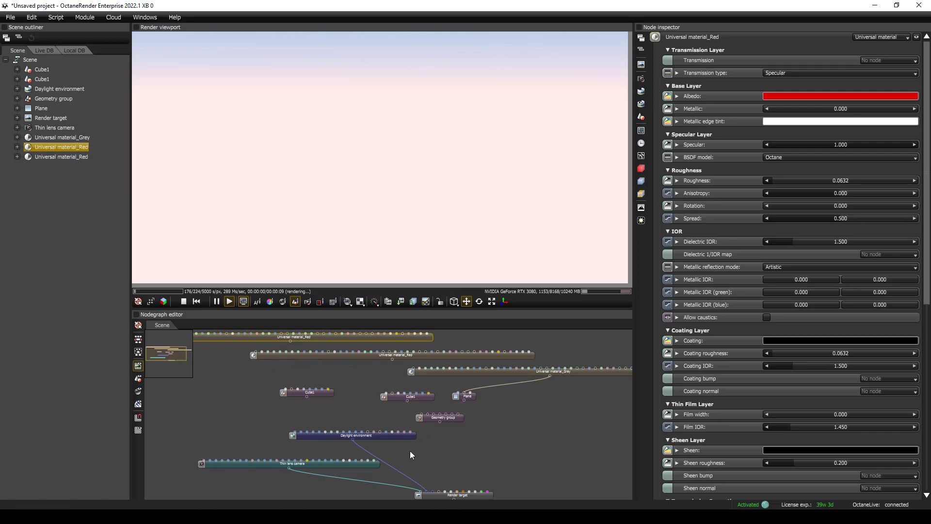
key(ctrl+z)
key(ctrl+z)
- Disconnect the duplicated Universal material_Red and connect the original Universal material_Red to both Cube1 nodes
click(336, 374)
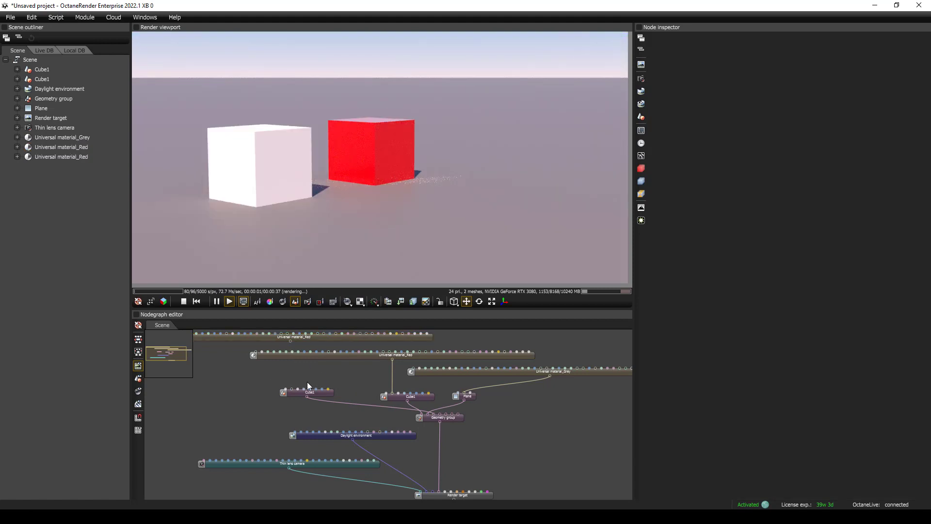
drag(325, 382, 326, 403)
click(306, 392)
drag(389, 357, 349, 359)
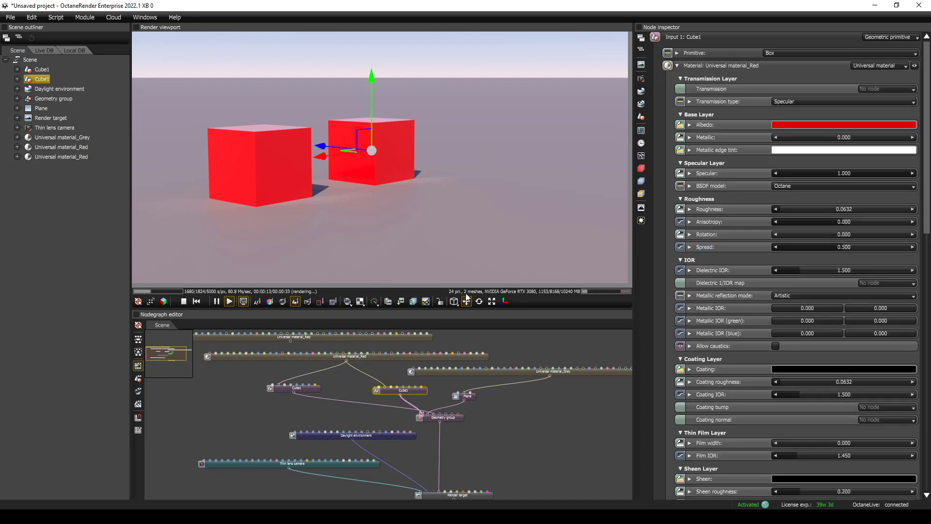
- Enlarge the node graph area and move the original Cube1 node up beneath the Universal material_Red node
mouse_move(475, 292)
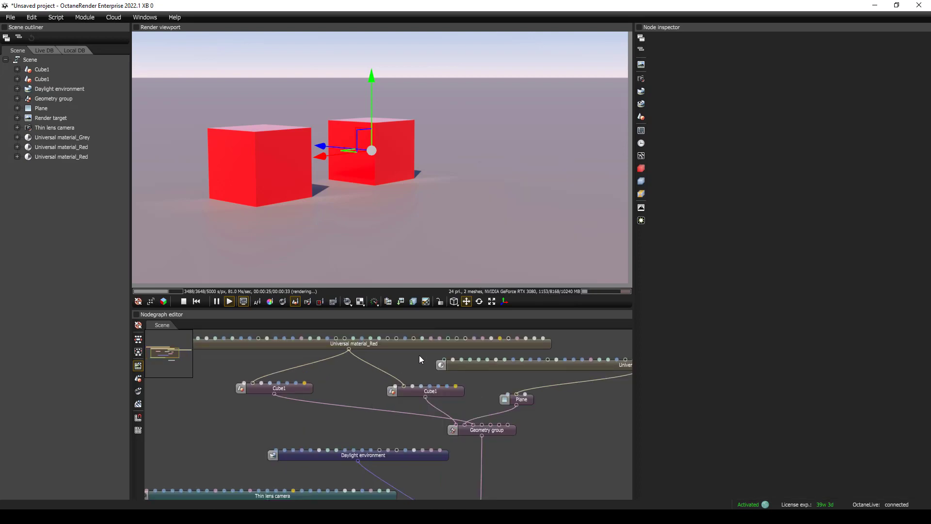
drag(437, 308, 434, 266)
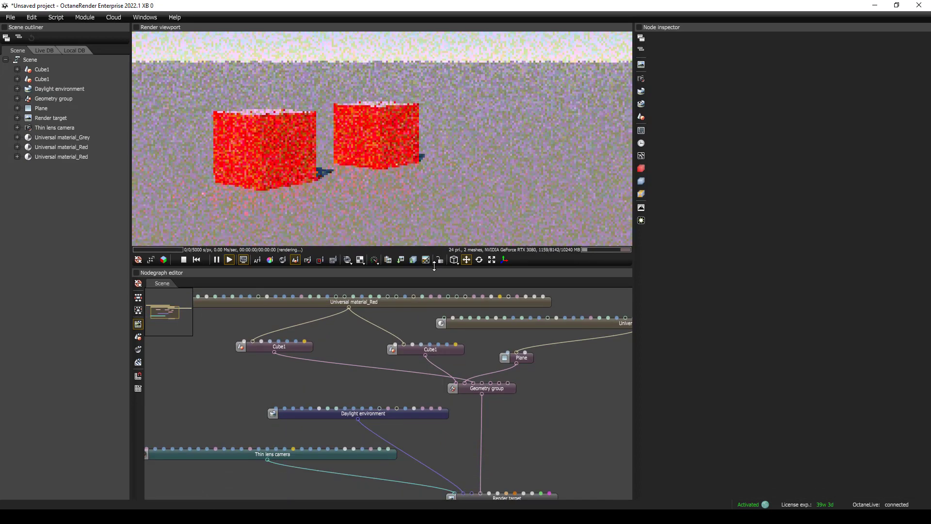
drag(405, 350, 359, 327)
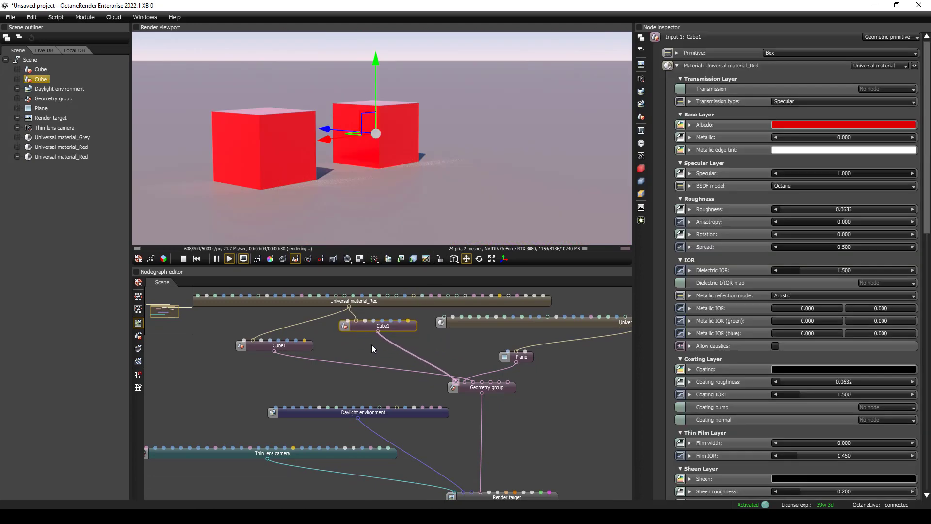
- Add a Placement geometry node and connect it between the original Cube1 node and Input 1 of the Geometry group
right_click(462, 350)
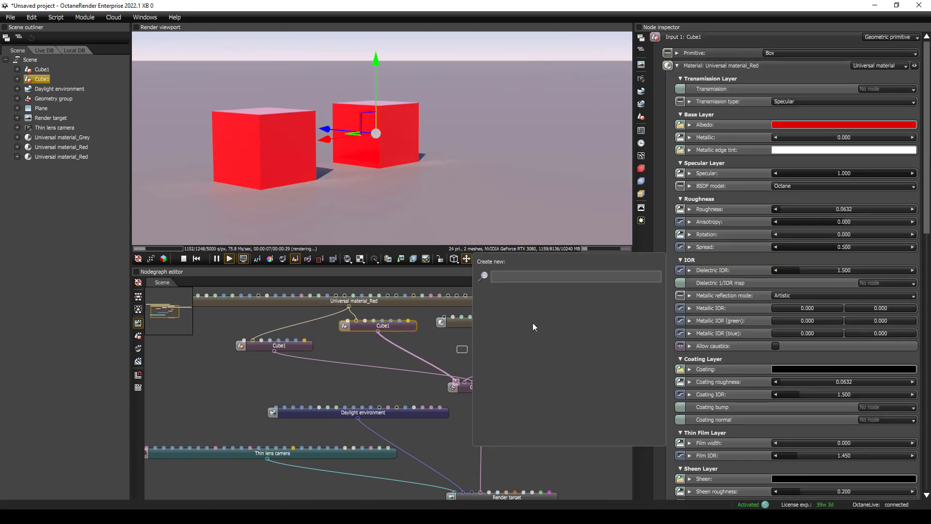
text(place)
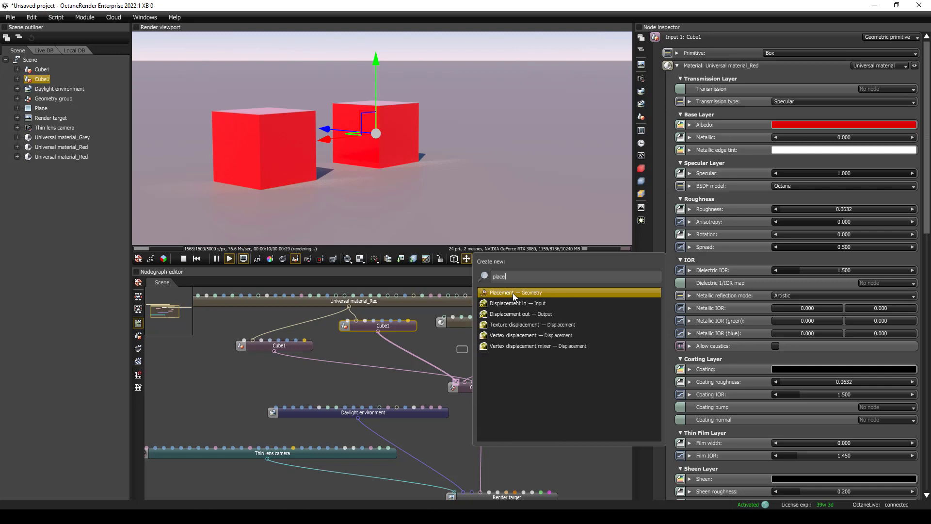
click(513, 293)
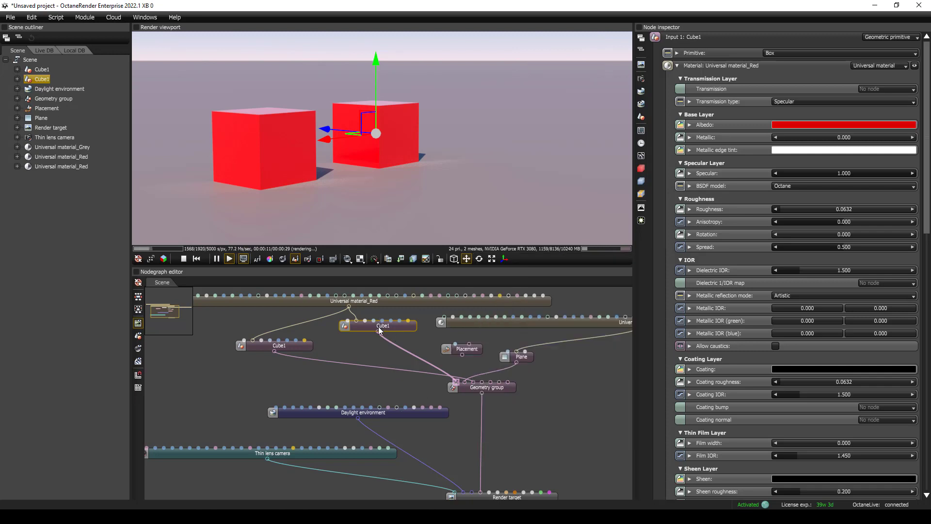
drag(380, 333, 469, 344)
drag(458, 376, 456, 381)
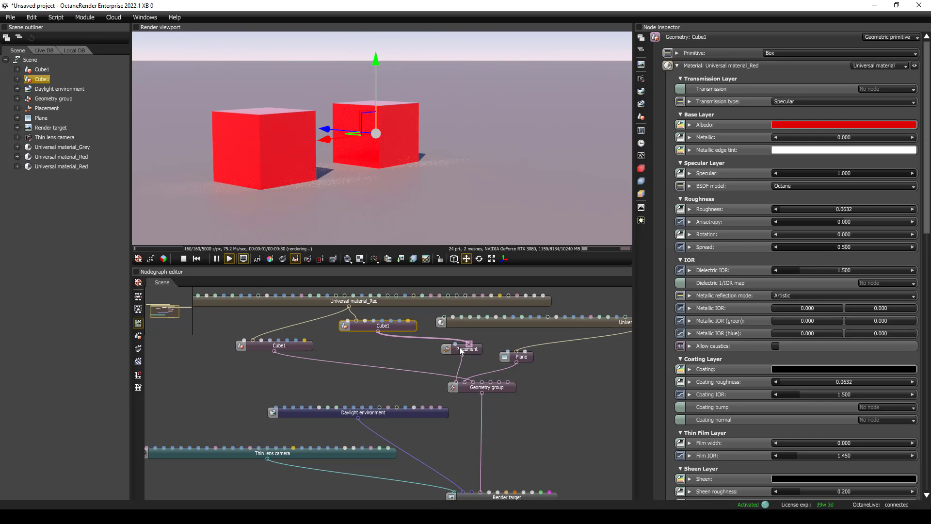
drag(459, 347, 434, 349)
click(410, 330)
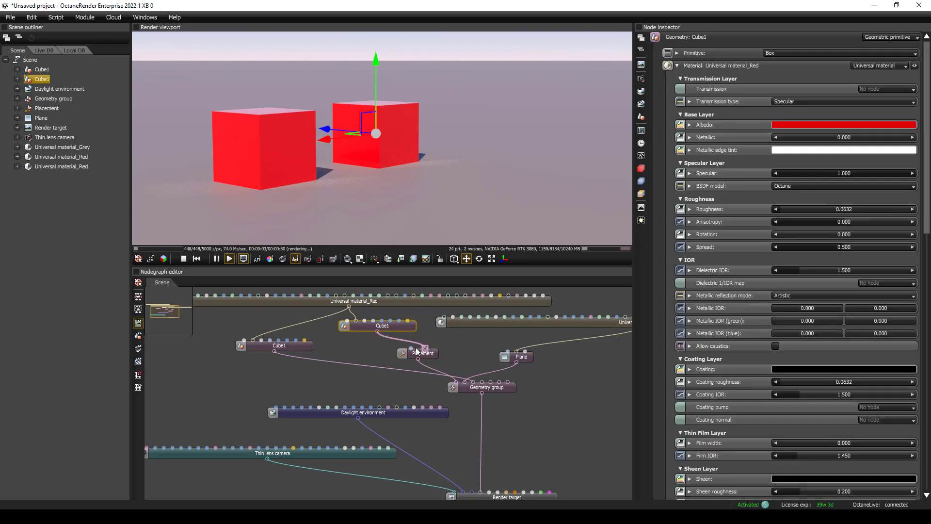
- Move the Placement along the gizmo's red axis and undo the move
click(420, 353)
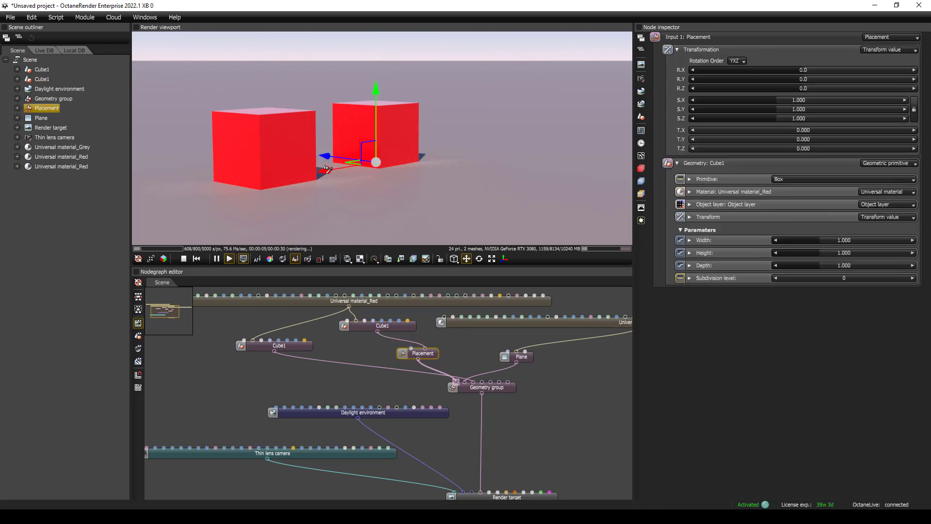
drag(330, 173, 374, 187)
key(ctrl+z)
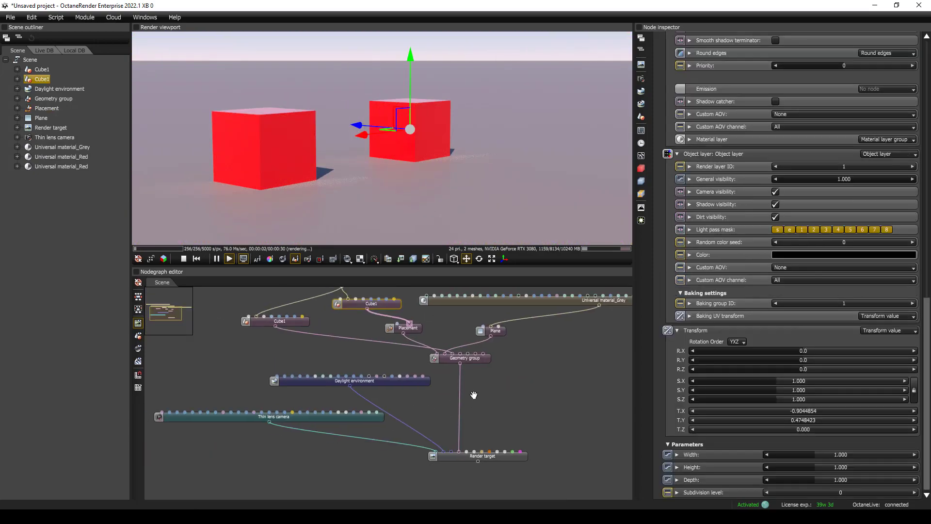
- Set the X and Y translation in the original Cube1 node's own transform to 0
drag(473, 394, 453, 435)
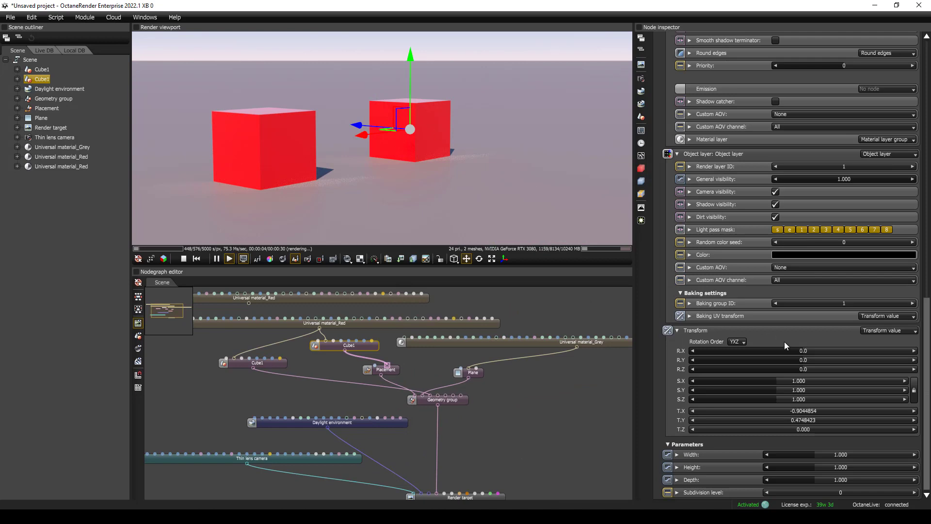
drag(797, 411, 794, 412)
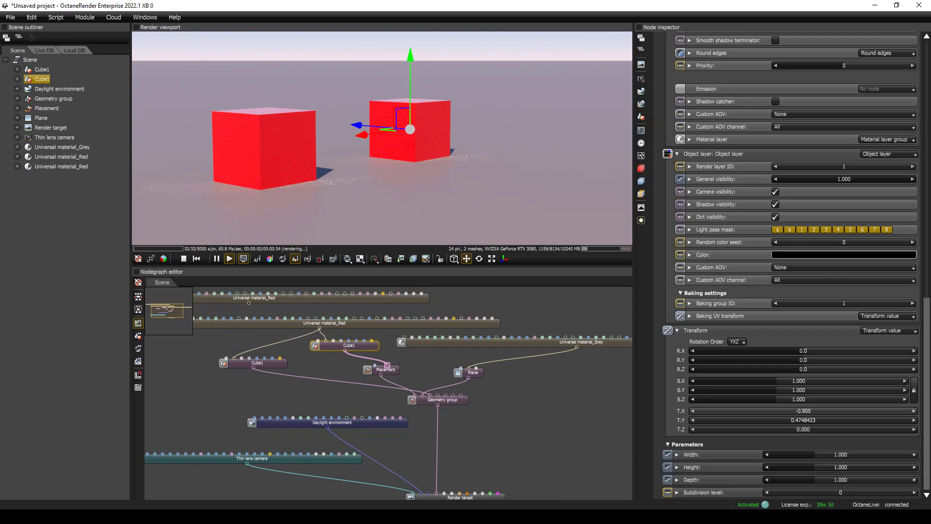
double_click(797, 411)
text(0)
key(Tab)
text(0)
key(Tab)
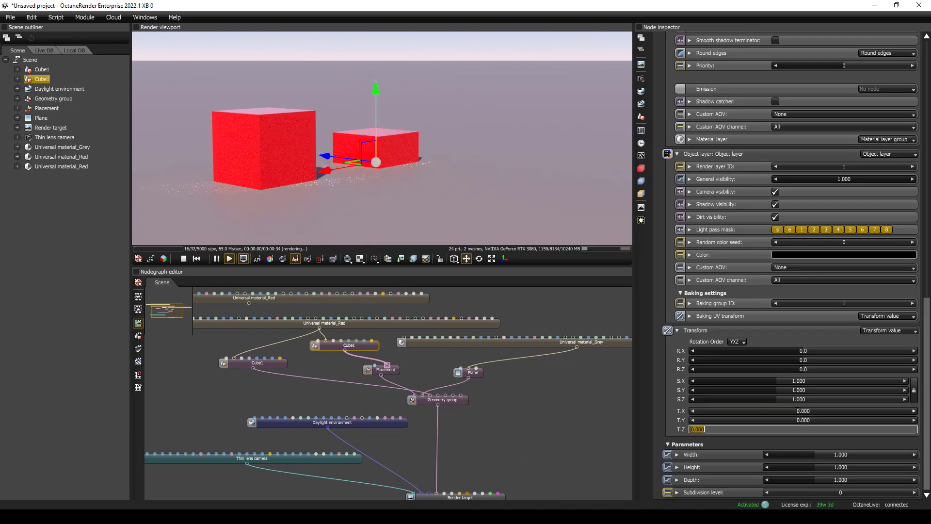
click(572, 455)
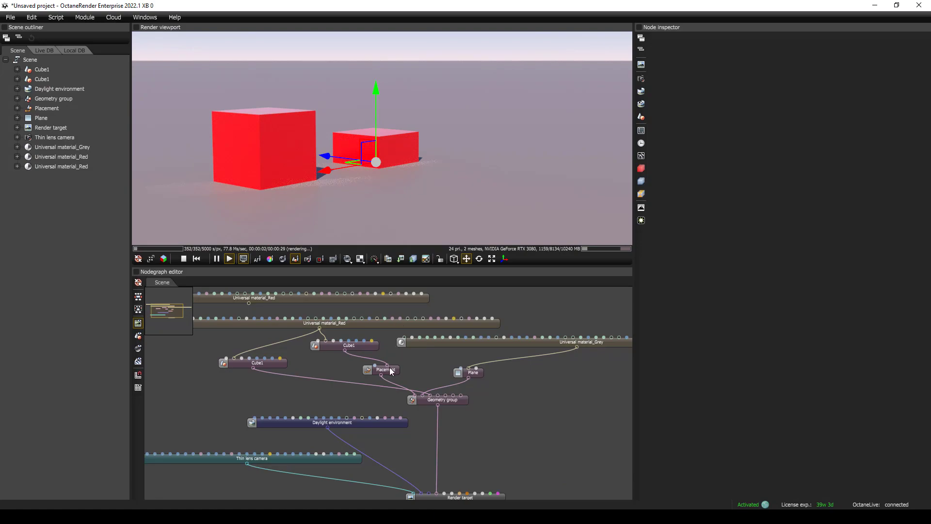
- Raise the Placement along the gizmo's green axis to a Y translation of about 0.49
click(391, 371)
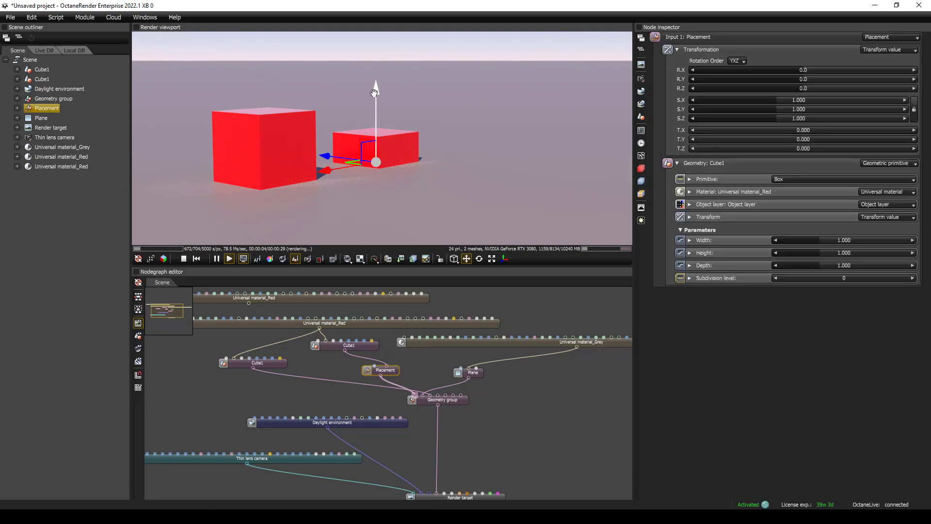
drag(374, 93, 375, 63)
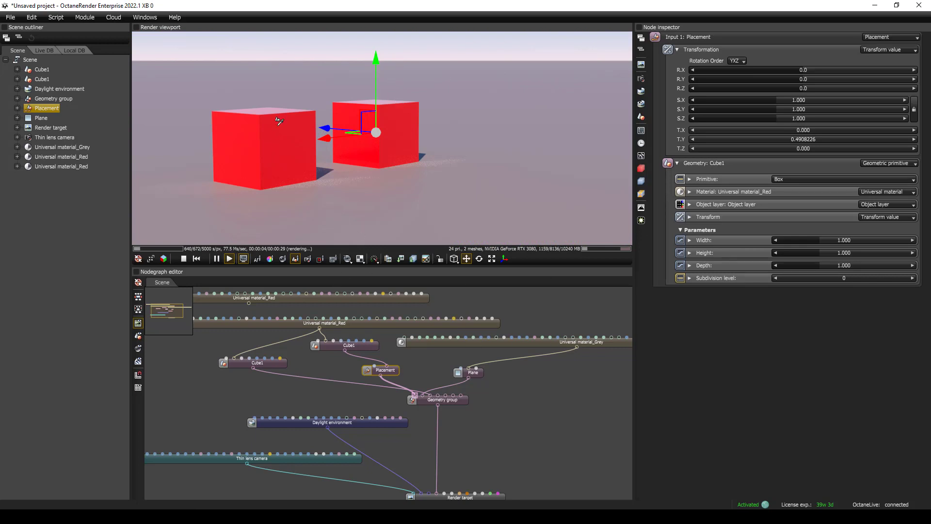
- Select each Cube1 node in turn and check the triangle and mesh counts in the geometry statistics
scroll(429, 393, up, 4)
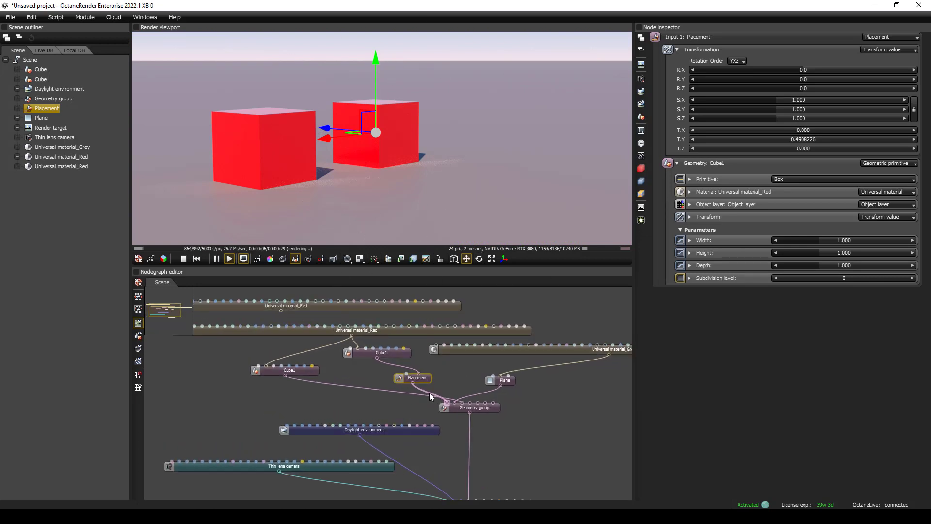
click(310, 368)
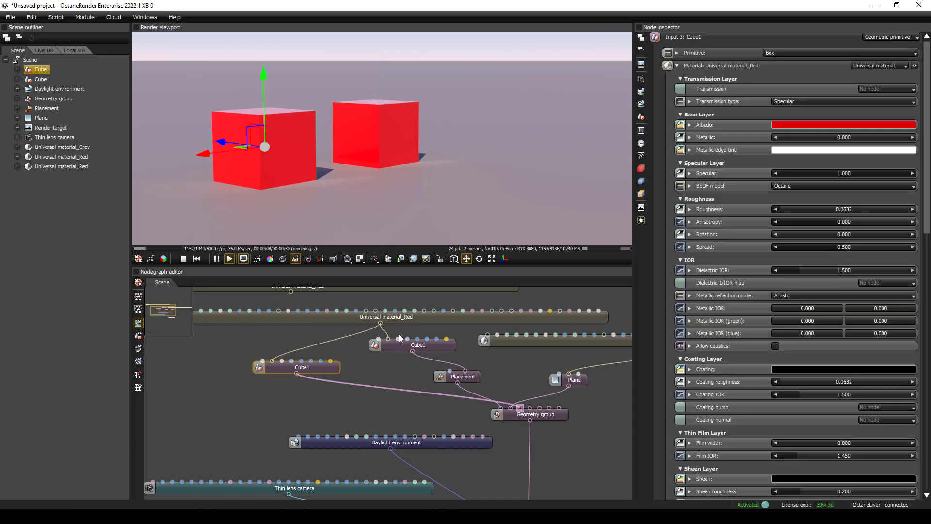
click(401, 344)
mouse_move(487, 249)
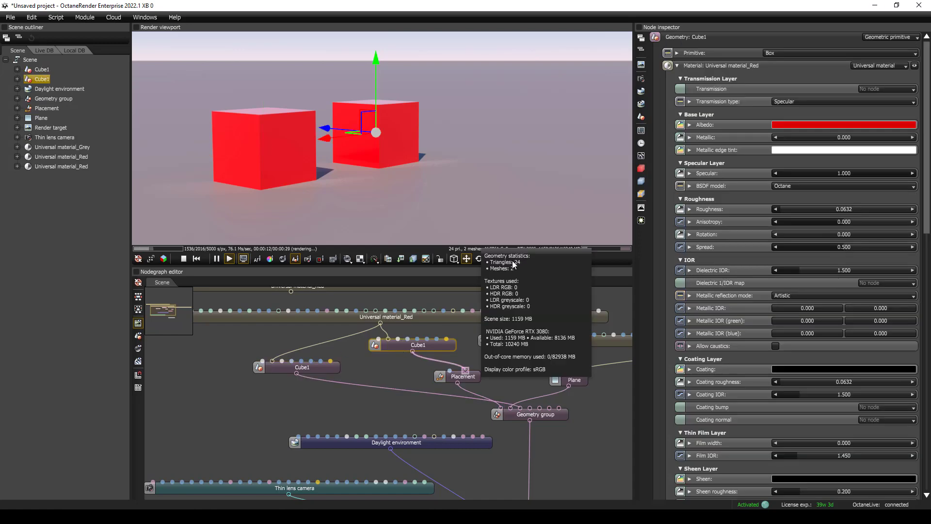
click(377, 379)
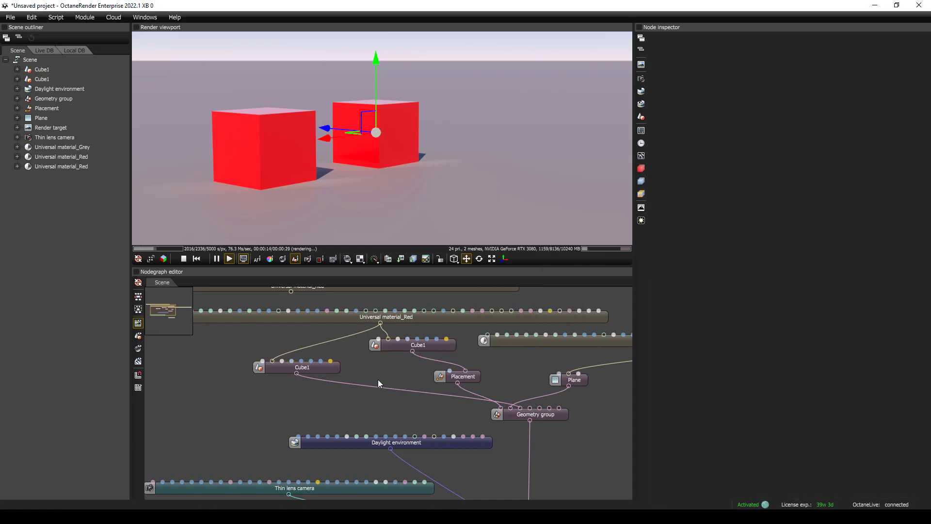
- Delete the duplicated Cube1 node connected to Input 3 and check the scene's geometry statistics
click(401, 345)
click(336, 368)
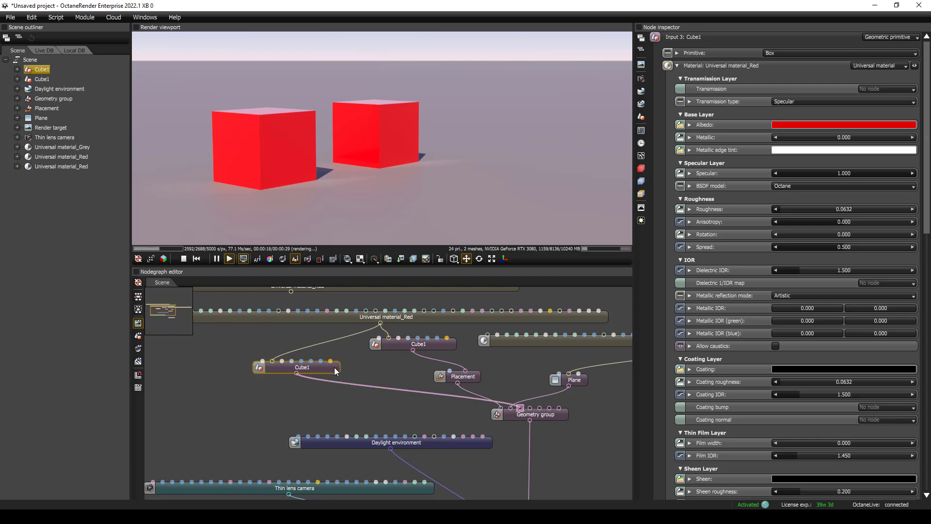
key(Delete)
mouse_move(586, 257)
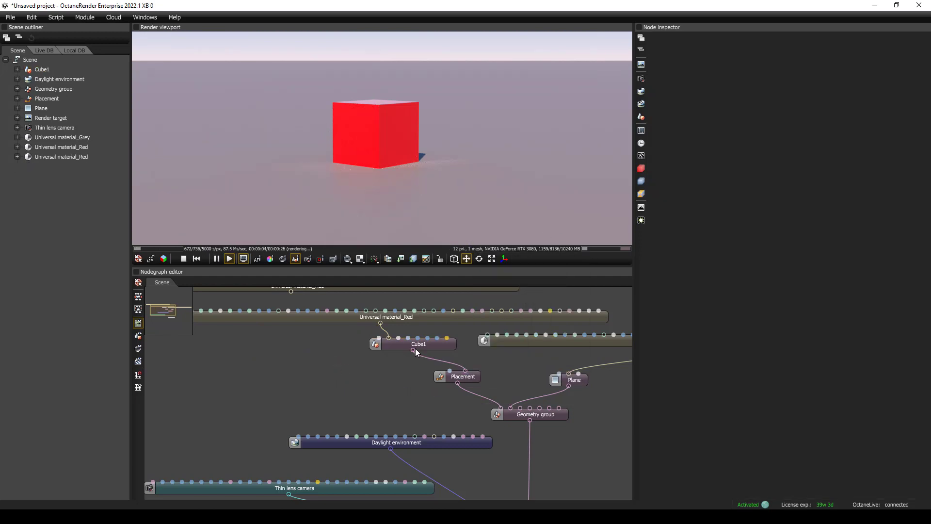
- Rearrange the Cube1 and Placement nodes to free up space and duplicate the Placement node
drag(415, 348, 327, 350)
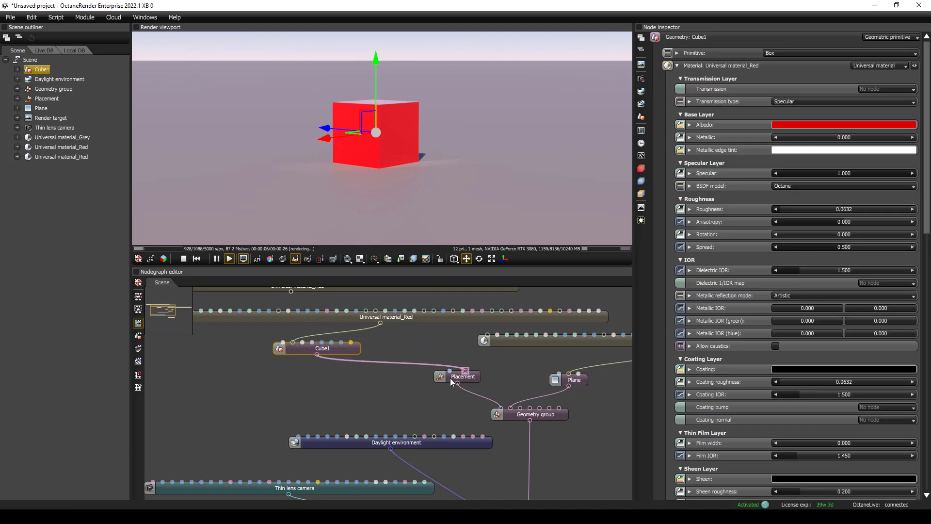
drag(455, 382, 362, 386)
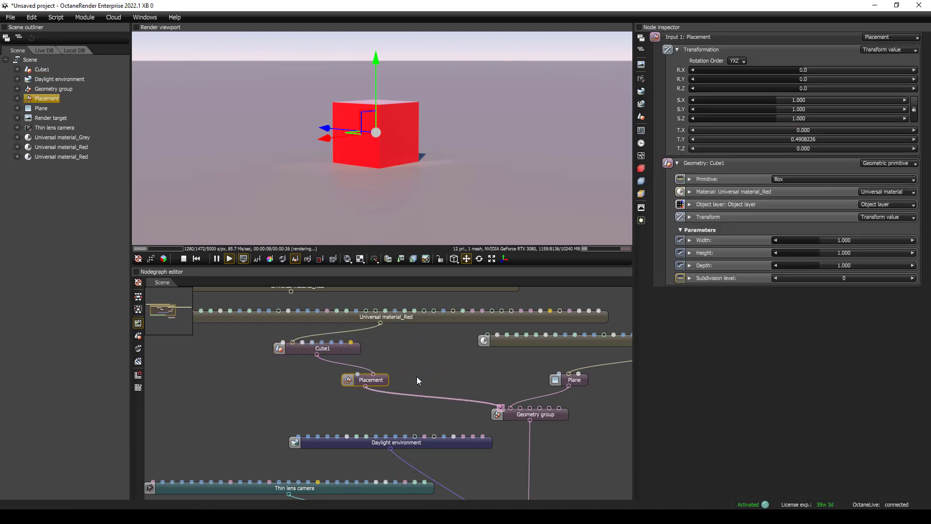
key(ctrl+c)
key(ctrl+v)
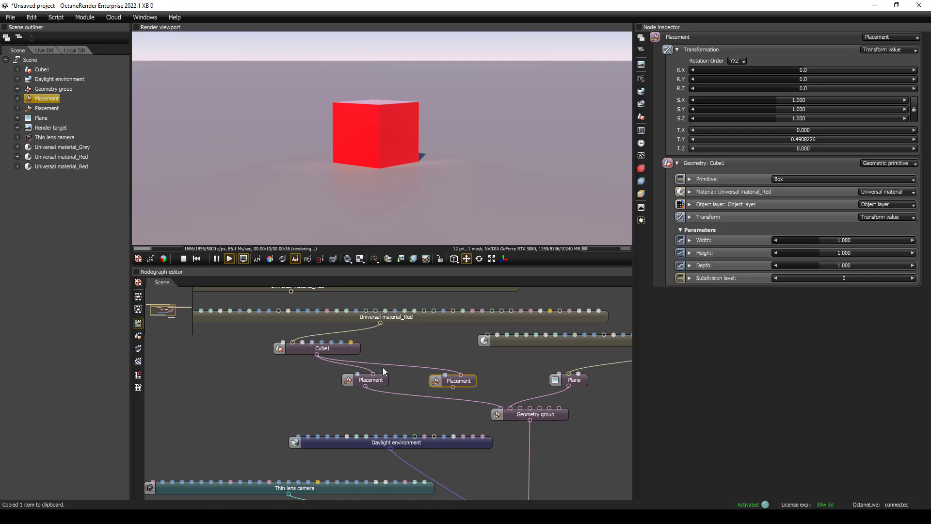
- Connect the duplicated Placement to Input 3 of the Geometry group and move it along the red axis to an X translation of about 2.73
drag(452, 387, 521, 407)
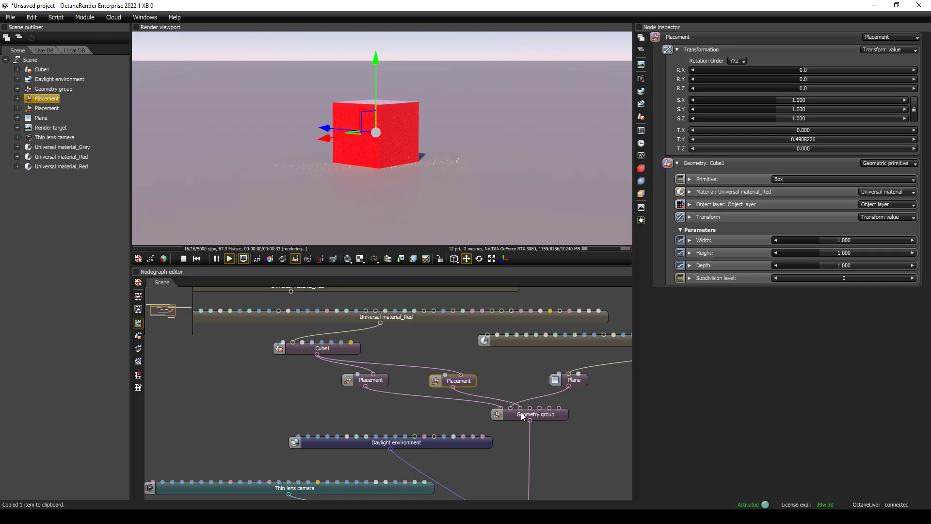
drag(356, 143, 222, 159)
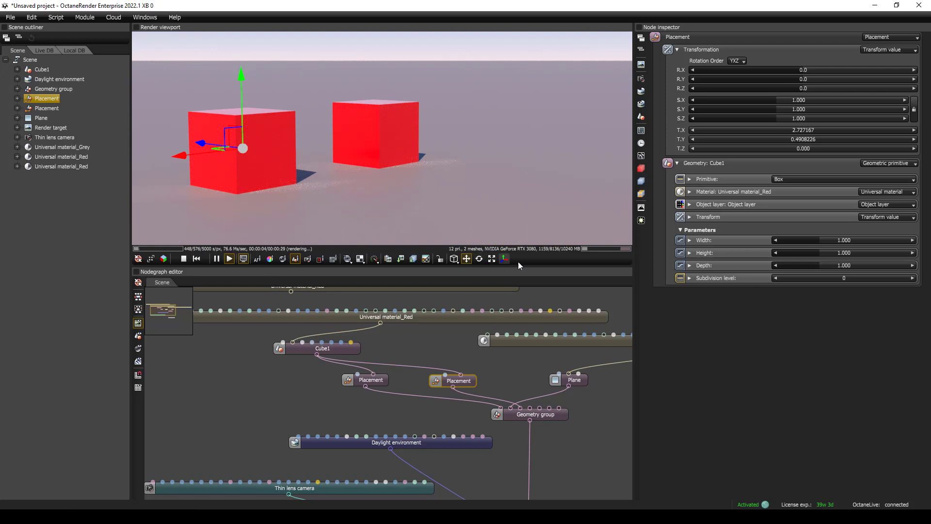
mouse_move(577, 247)
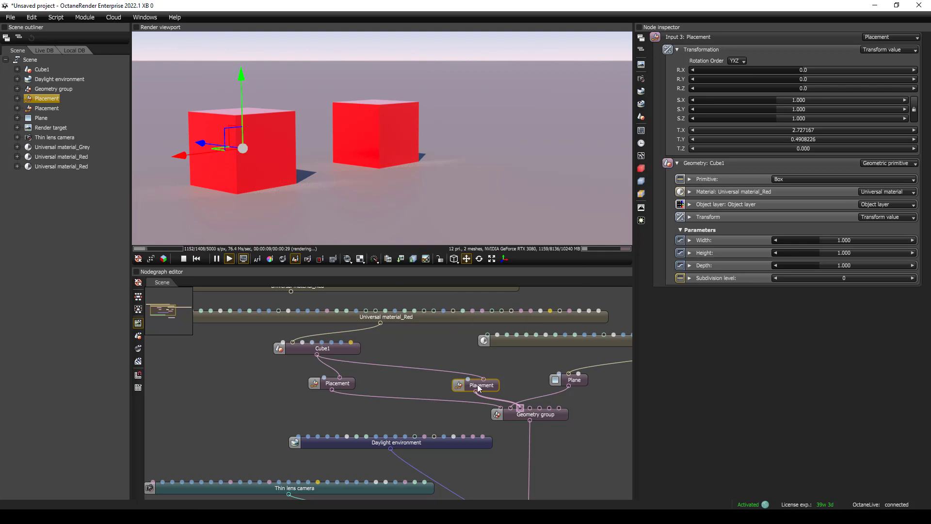
- Scale the duplicated Placement uniformly to about 1.38 and undo the scaling
click(490, 260)
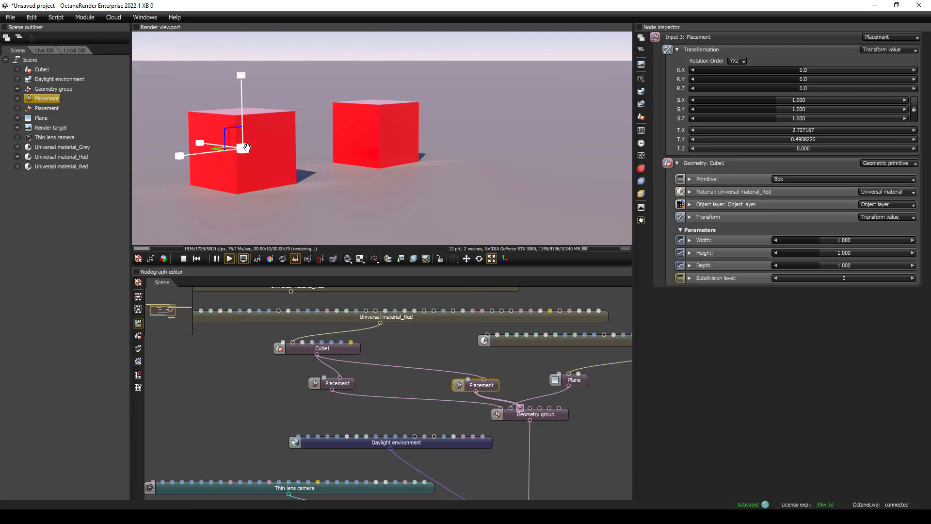
drag(243, 148, 294, 121)
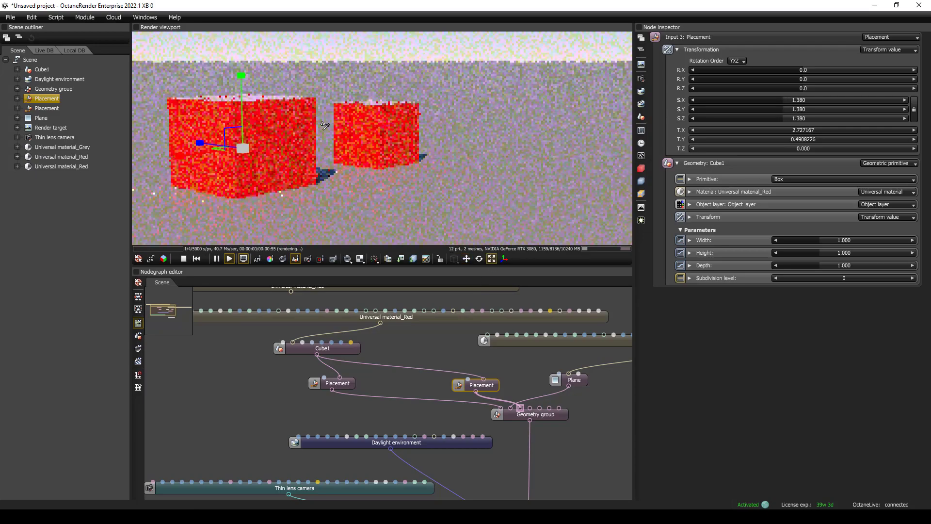
key(ctrl+z)
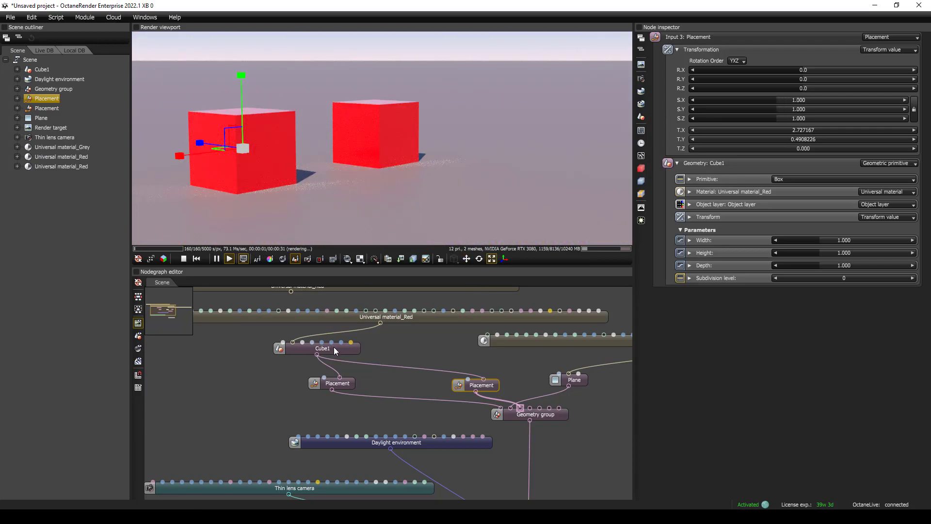
- Try scaling the shared Cube1 node along the gizmo's red axis
click(335, 348)
drag(318, 139, 380, 132)
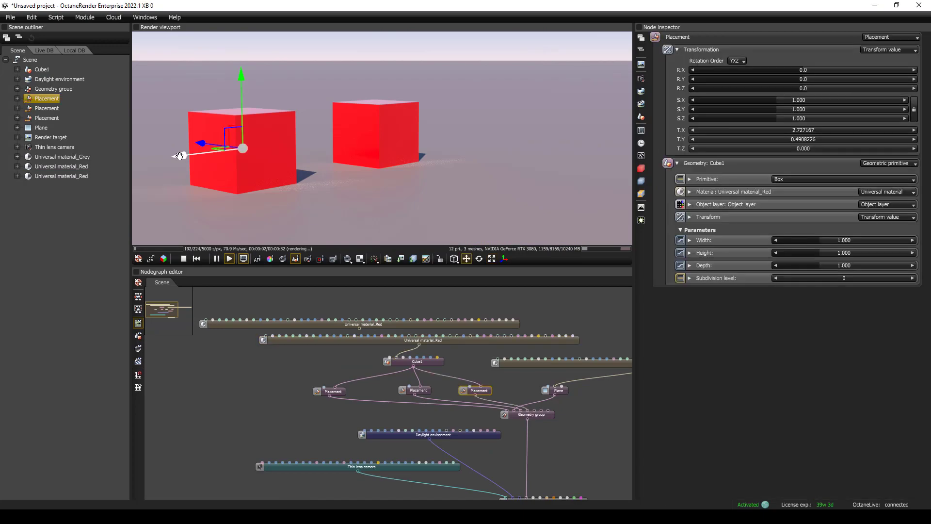
- Move the selected Placement along the gizmo's red axis to an X translation of about -3.71, beyond the other two cubes
drag(179, 156, 567, 111)
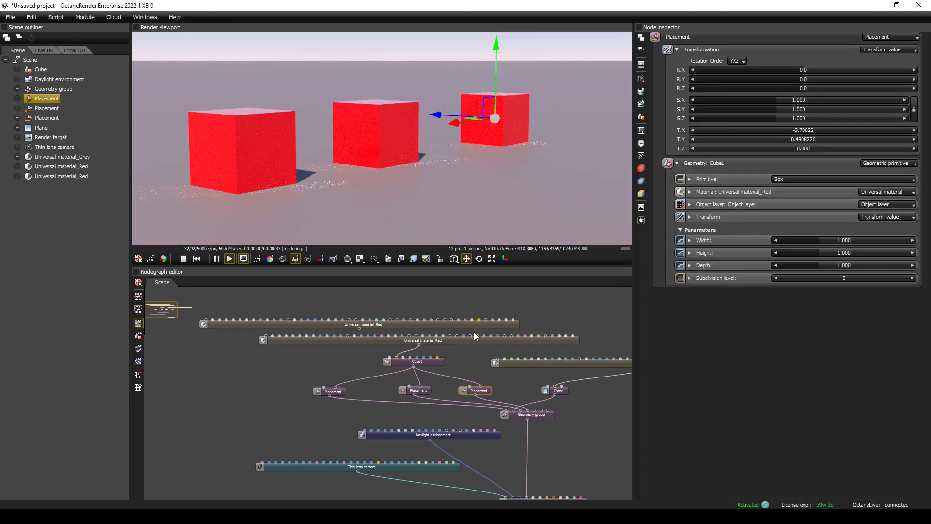
drag(476, 357, 472, 357)
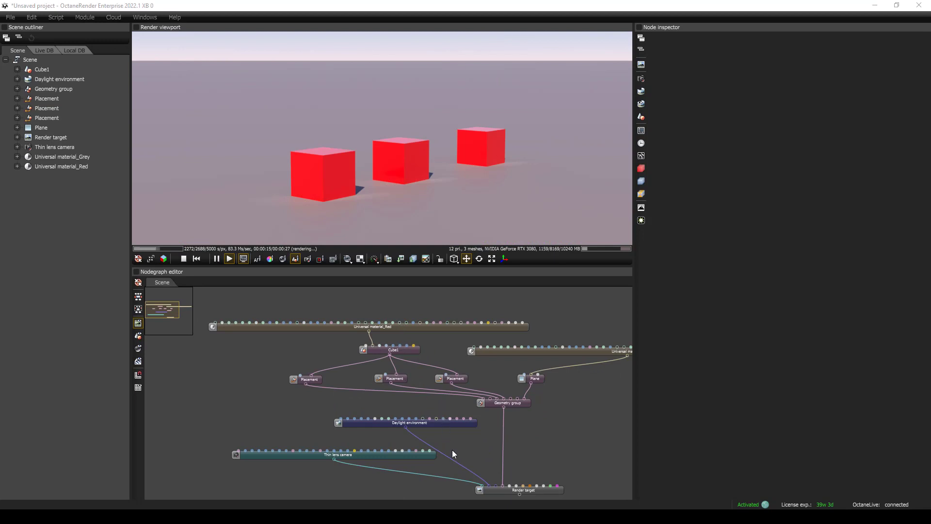
- Cut the link between the Daylight environment and the Render target, and delete the Daylight environment node
ctrl+drag(456, 455, 450, 458)
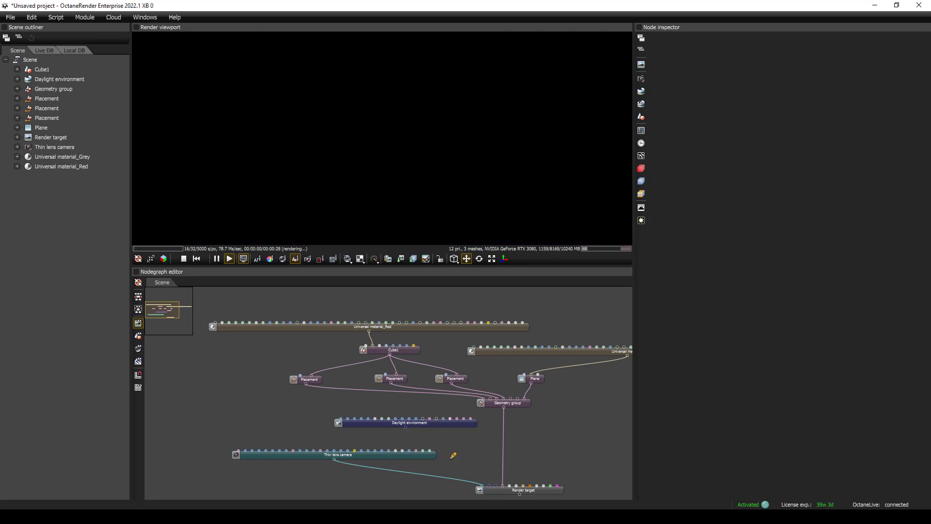
click(429, 423)
key(Delete)
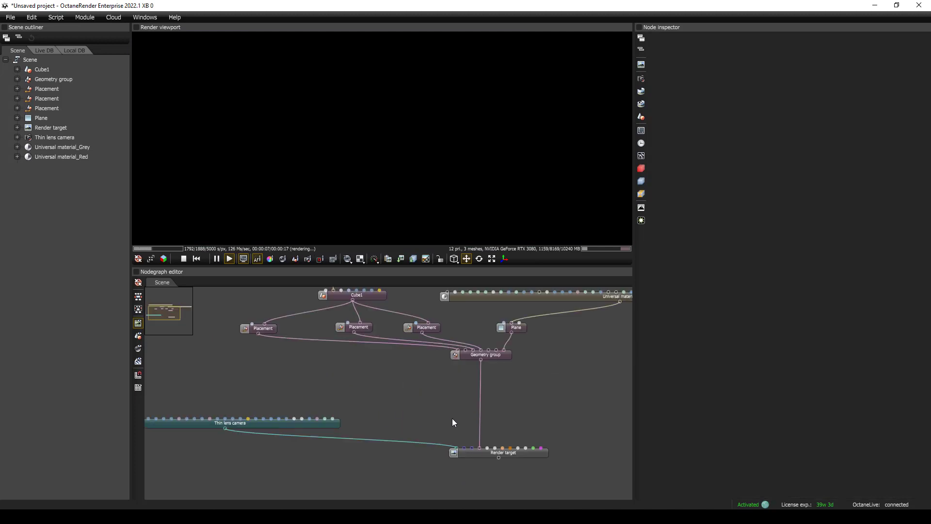
- Add a Planetary environment node, connect it to the Render target's environment input and place it above the Thin lens camera
right_click(406, 420)
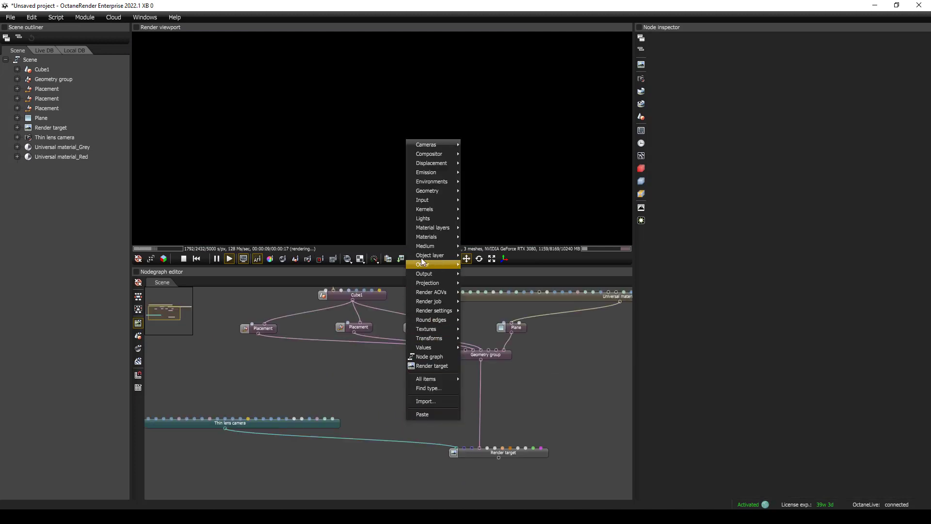
mouse_move(431, 183)
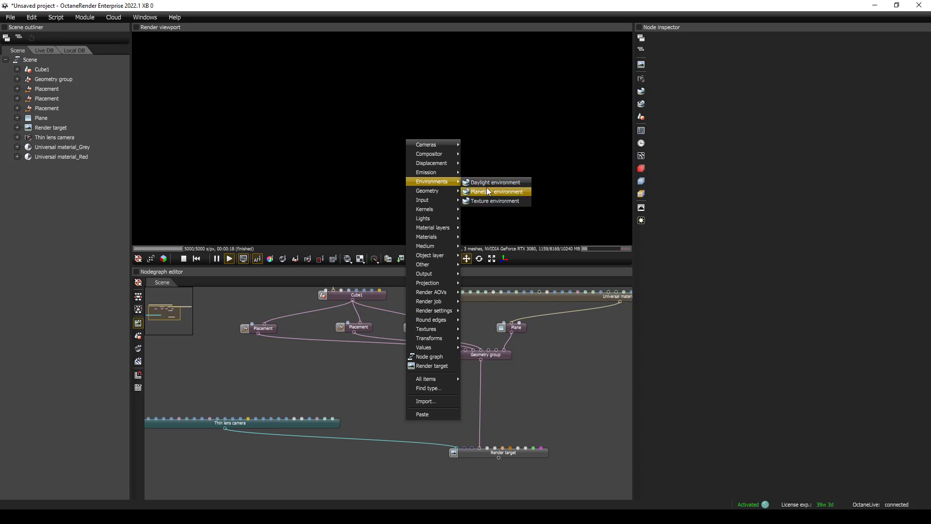
click(491, 189)
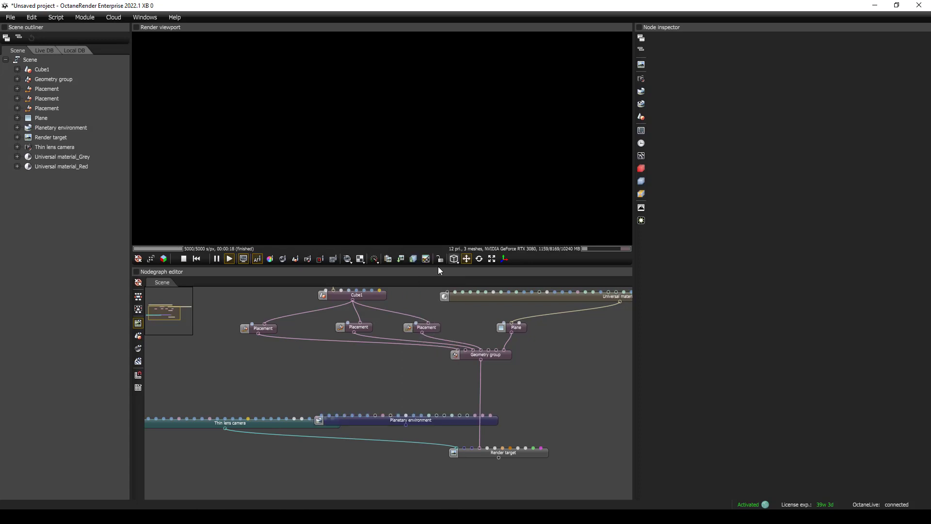
click(406, 415)
drag(415, 420, 464, 447)
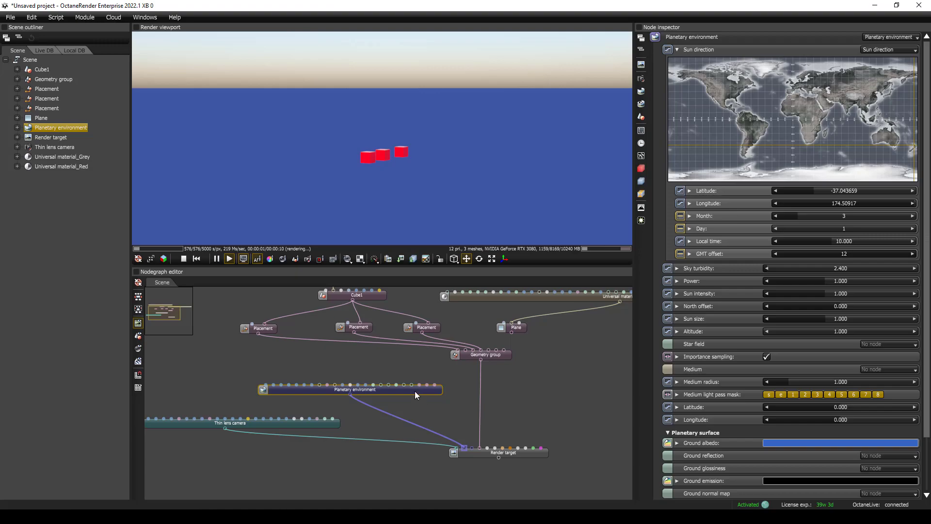
drag(415, 391, 426, 381)
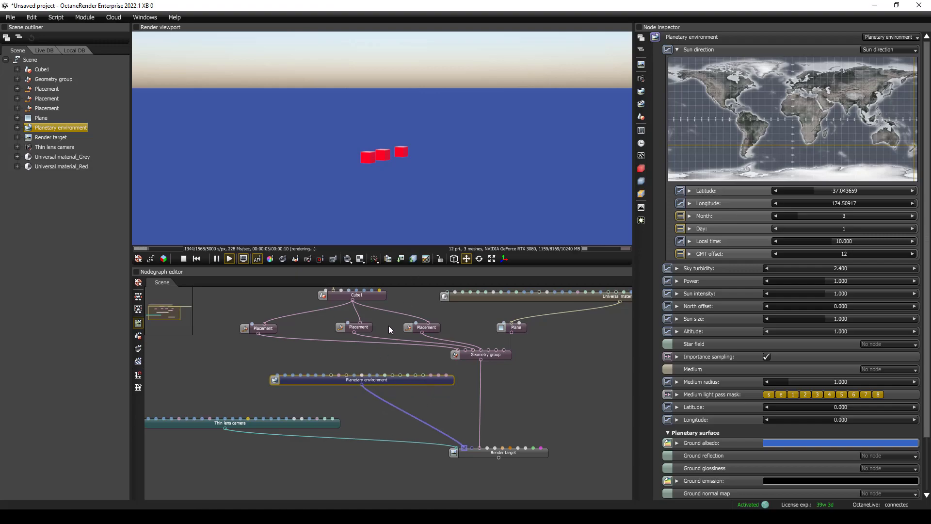
- Set the Planetary environment's altitude to 10000 and view the cubes against the horizon
drag(426, 187, 436, 167)
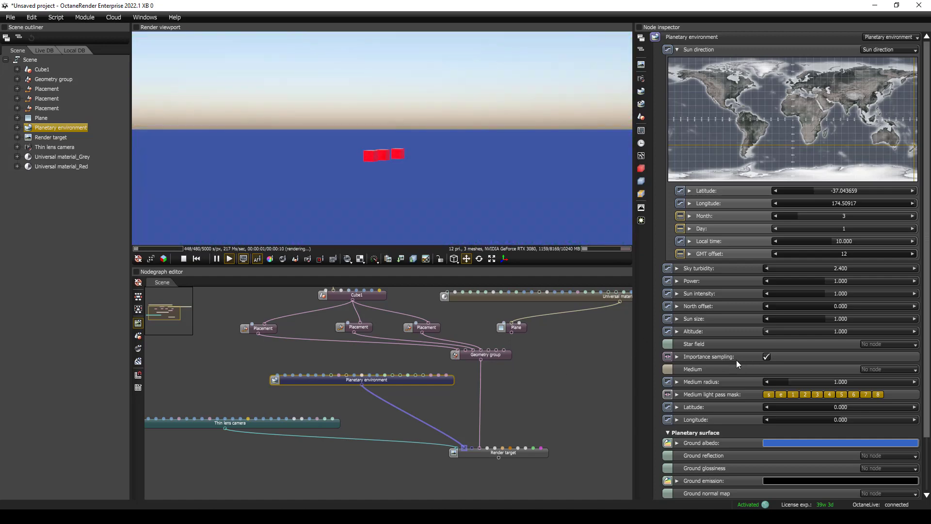
double_click(832, 330)
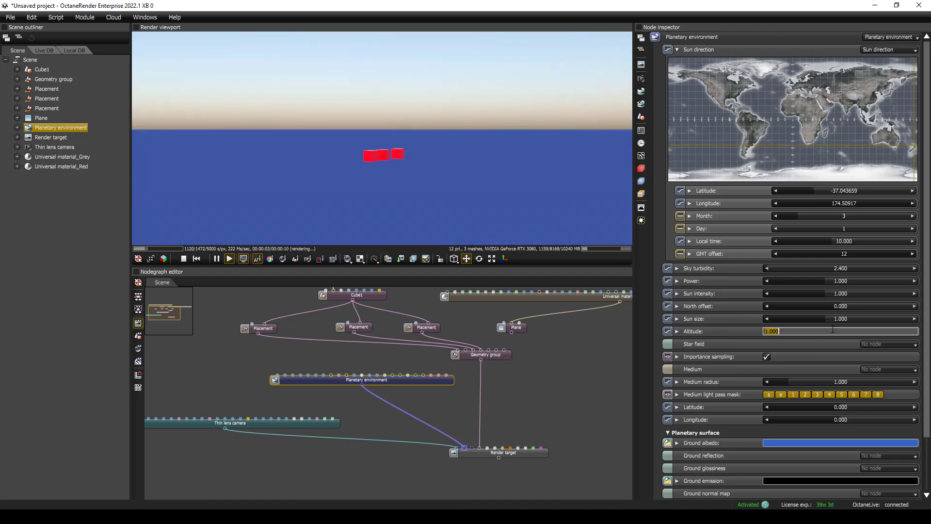
key(Return)
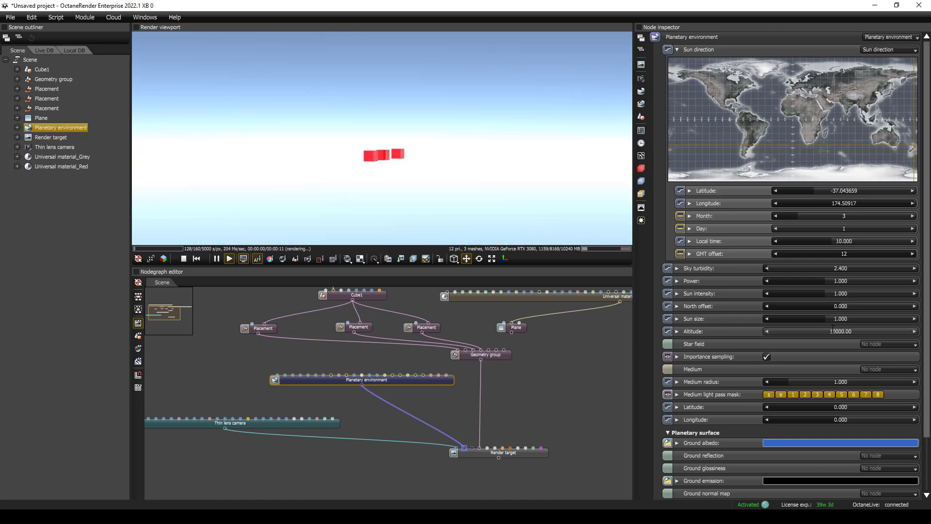
drag(439, 117, 560, 113)
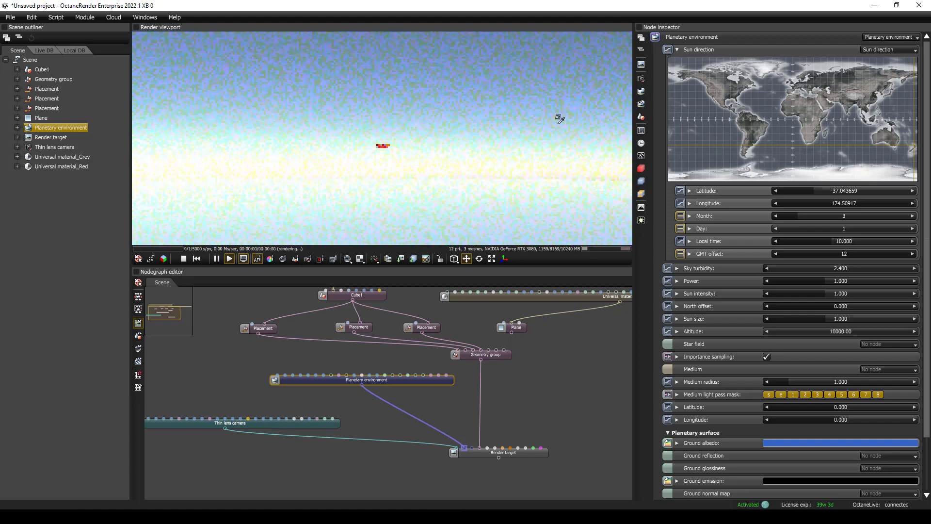
- Raise the Planetary environment's altitude to 100000 and view the planet's edge from above
double_click(830, 331)
text(1000)
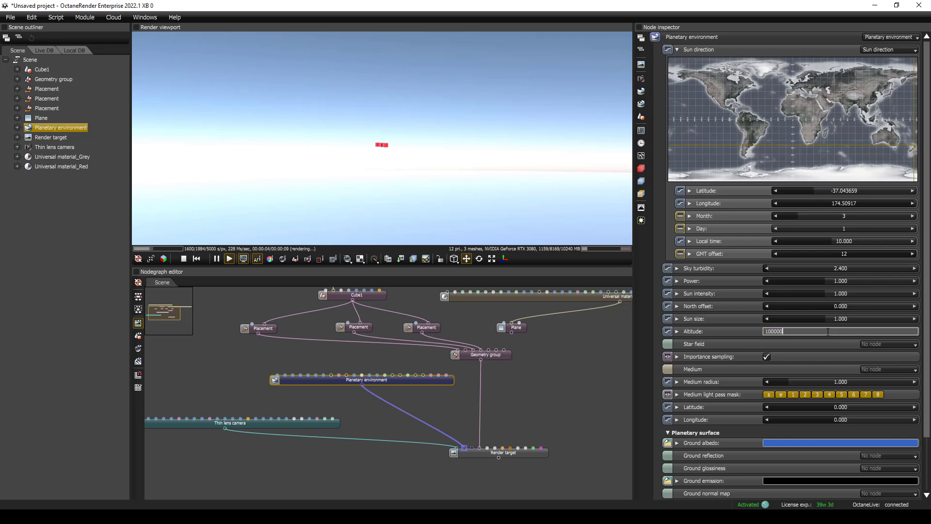
key(Return)
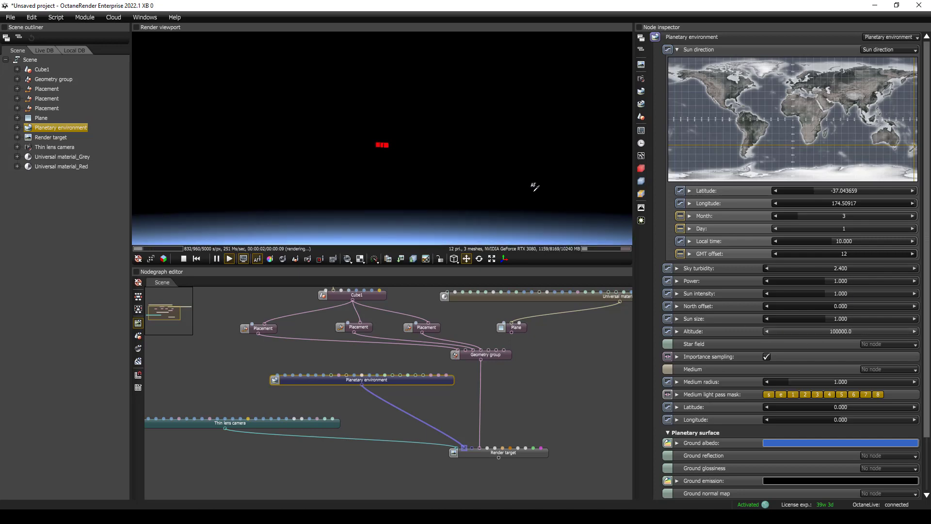
drag(532, 184, 517, 166)
- Raise the Planetary environment's altitude to 1000000 and view the cubes up close over the planet's curve
double_click(825, 330)
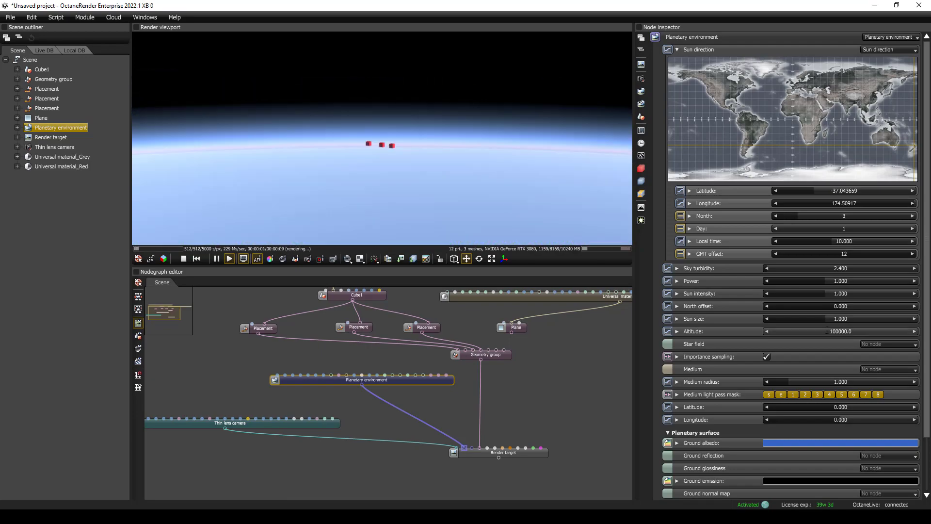
text(0)
key(Return)
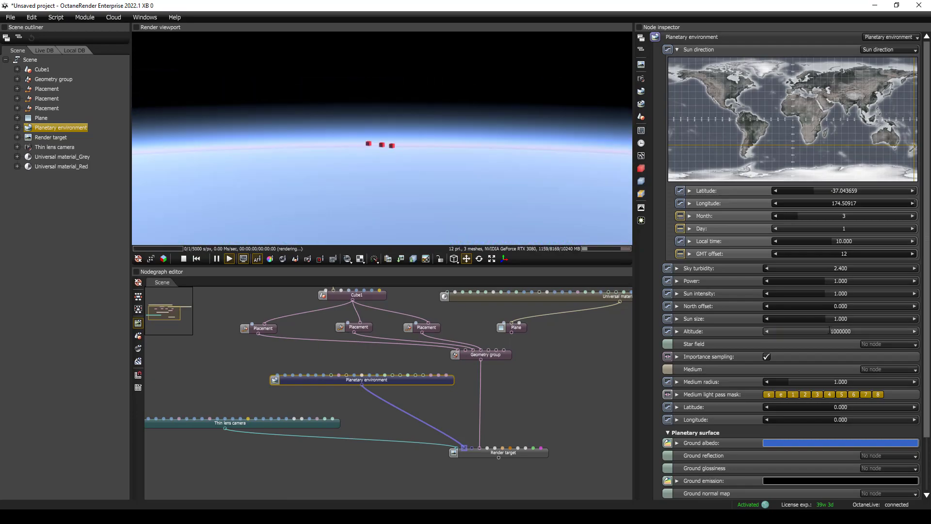
drag(433, 211, 427, 159)
scroll(427, 160, up, 6)
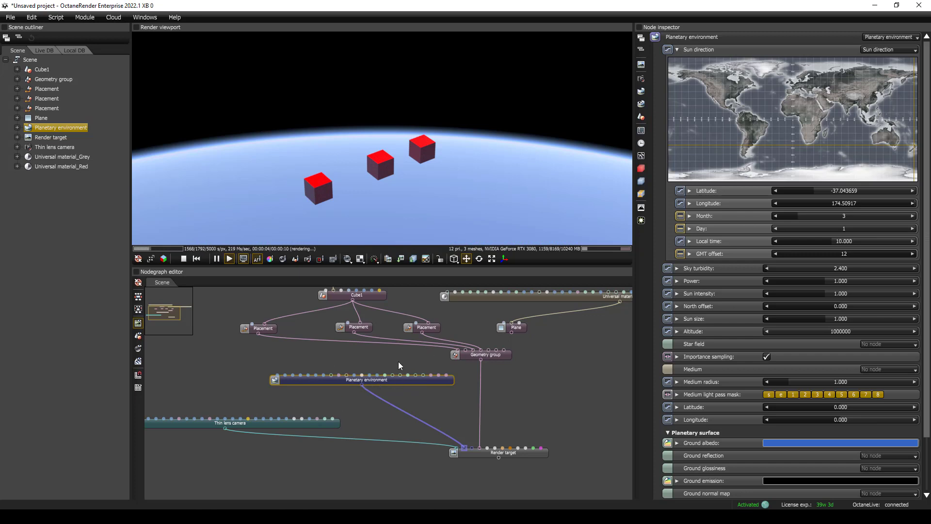
- Replace the Planetary environment with a new Daylight environment node and connect it to the Render target's environment input
key(Delete)
text(day)
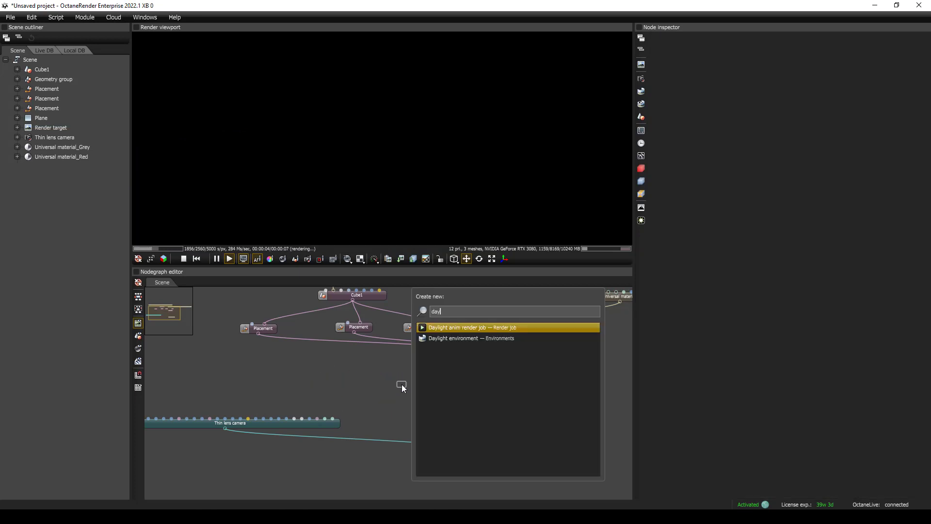
click(470, 339)
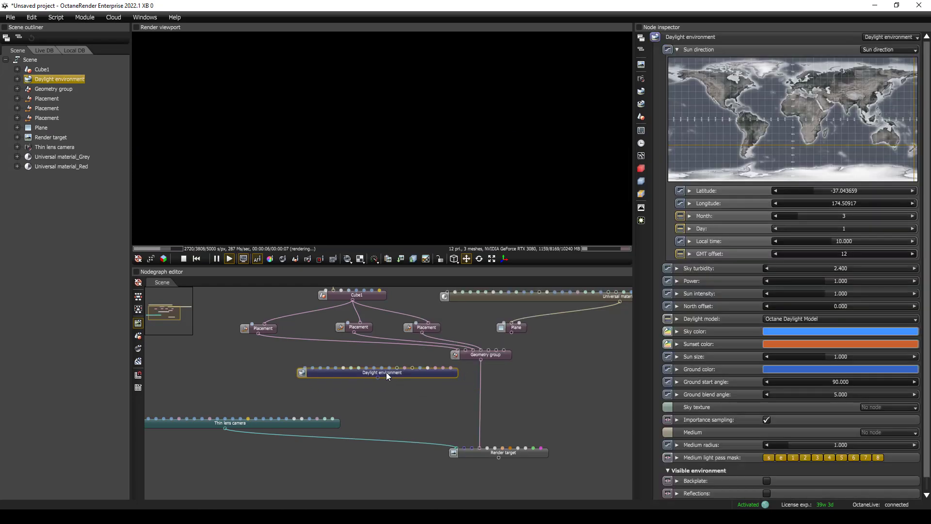
drag(386, 372, 353, 379)
drag(434, 377, 464, 447)
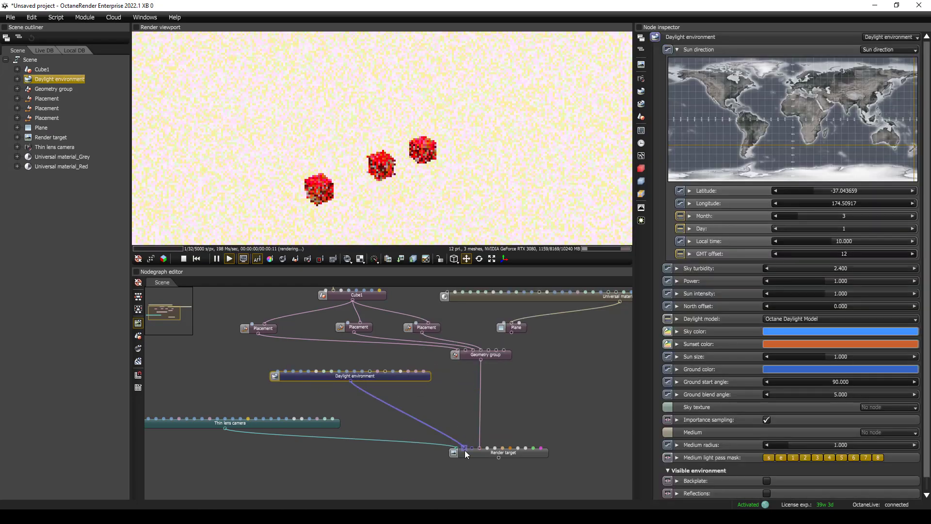
- Set the daylight location on the map to about latitude 31.87, longitude -117.09, and the GMT offset to -8
mouse_move(423, 194)
mouse_down()
mouse_move(529, 133)
mouse_move(420, 185)
mouse_move(441, 191)
mouse_up()
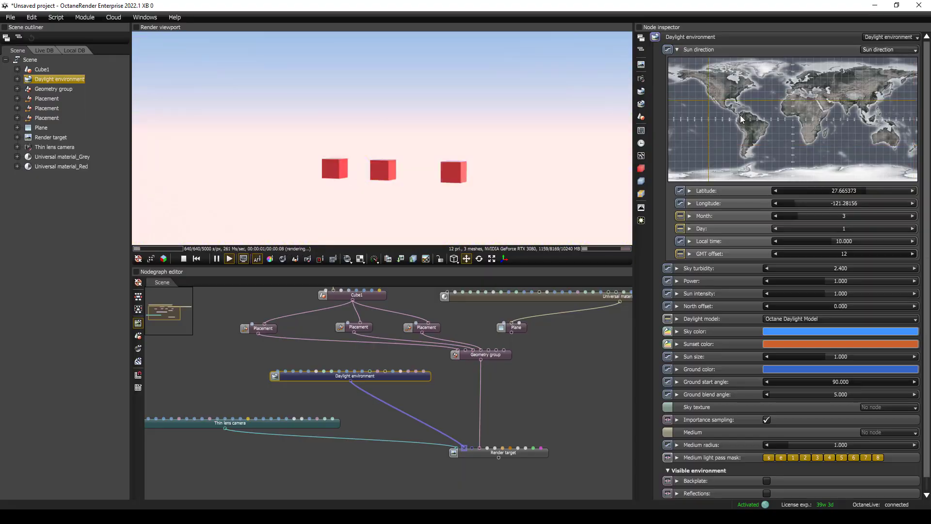
drag(740, 115, 711, 97)
double_click(813, 254)
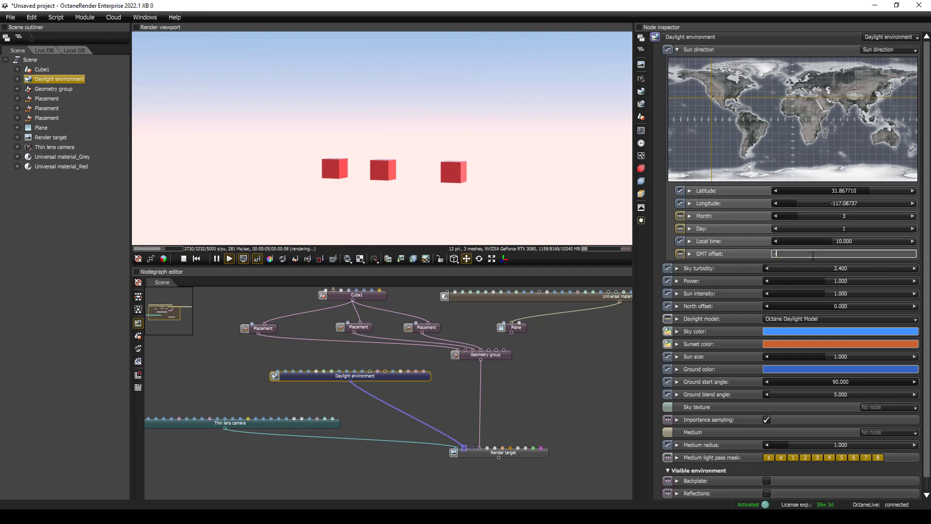
key(Return)
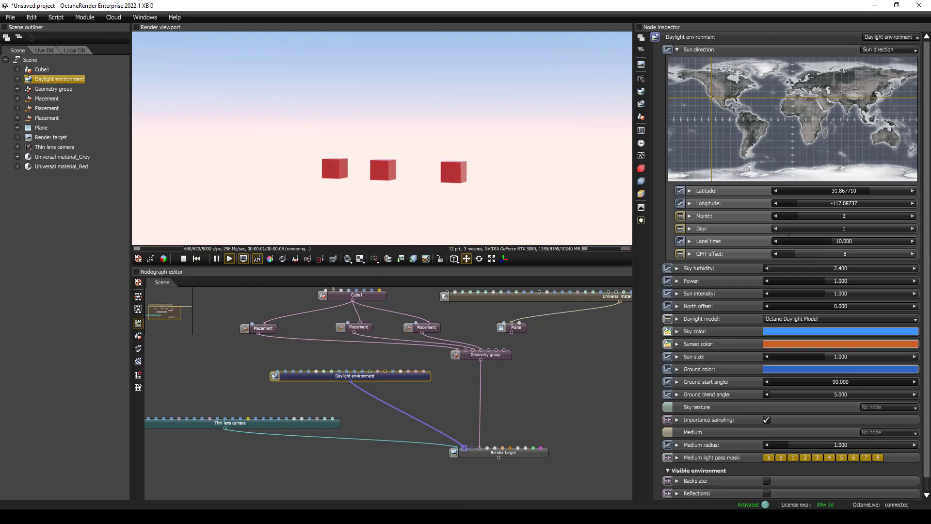
- Set the Daylight environment's local time to about 17.24 and the day to 2, and view the sun behind the cubes
drag(788, 239, 874, 243)
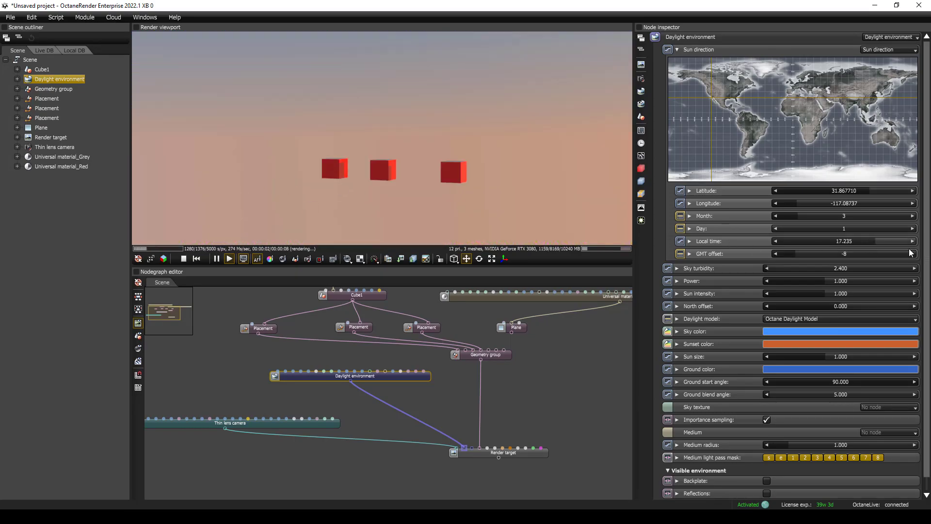
double_click(821, 229)
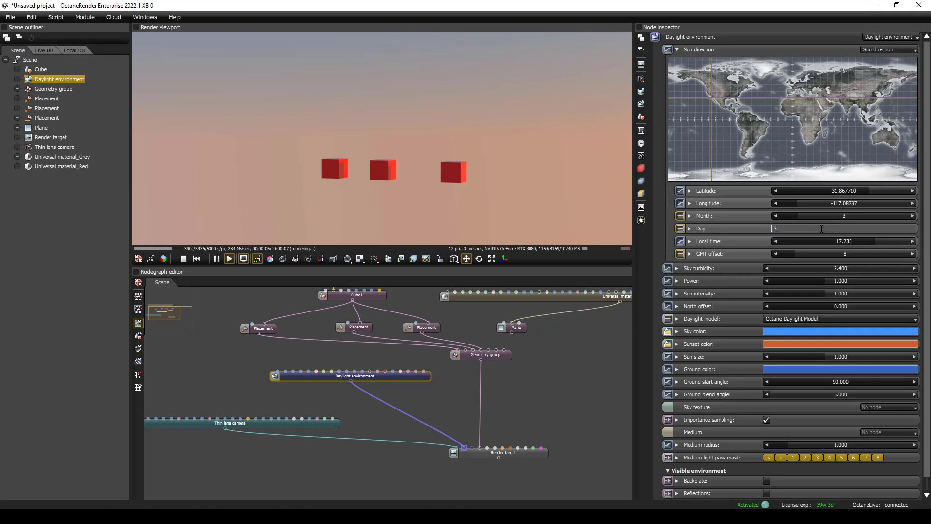
double_click(823, 216)
double_click(821, 227)
text(2)
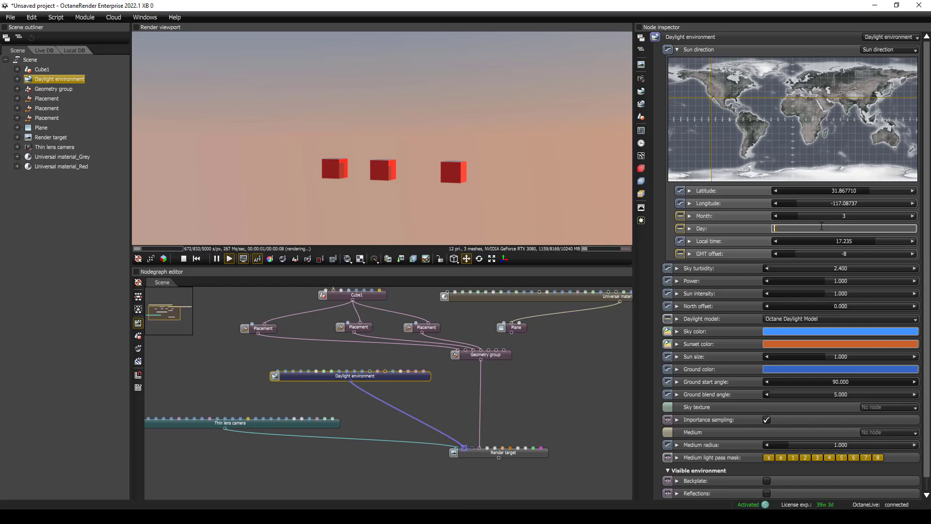
key(Return)
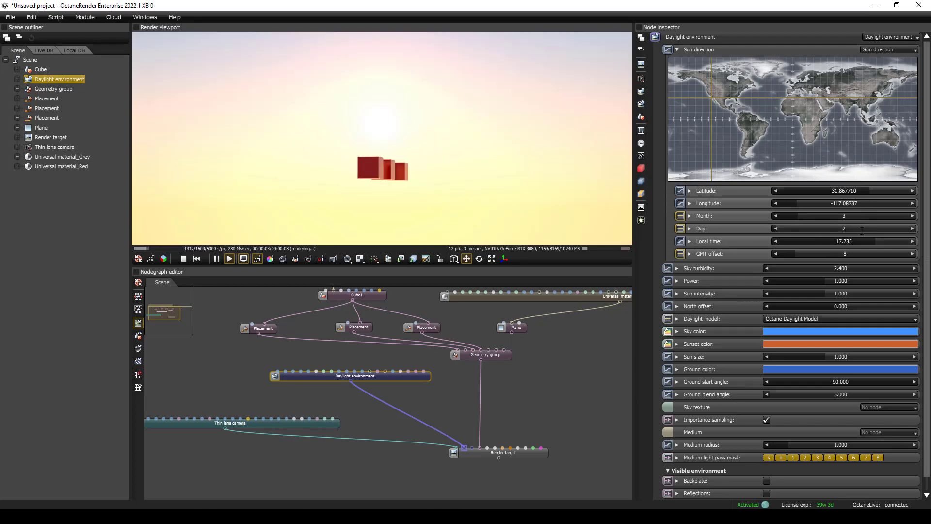
drag(502, 152, 528, 221)
- Change the daylight location to about latitude 26.26, longitude -114.29, and the local time to about 10.39
drag(729, 138, 719, 100)
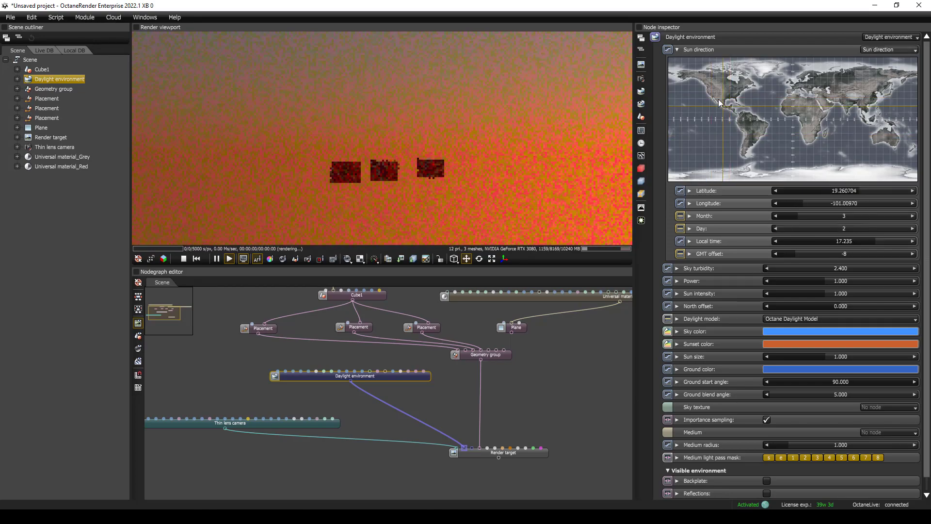
click(713, 100)
drag(856, 238, 834, 242)
drag(435, 161, 426, 158)
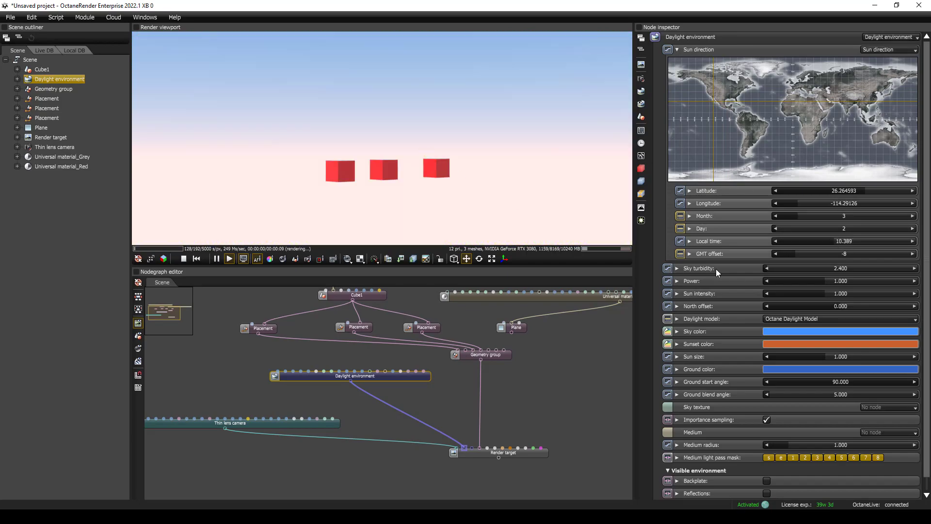
- Try sky turbidity values of about 9.07 and 14.76 on the Daylight environment, and settle on about 3.02
drag(765, 267, 849, 265)
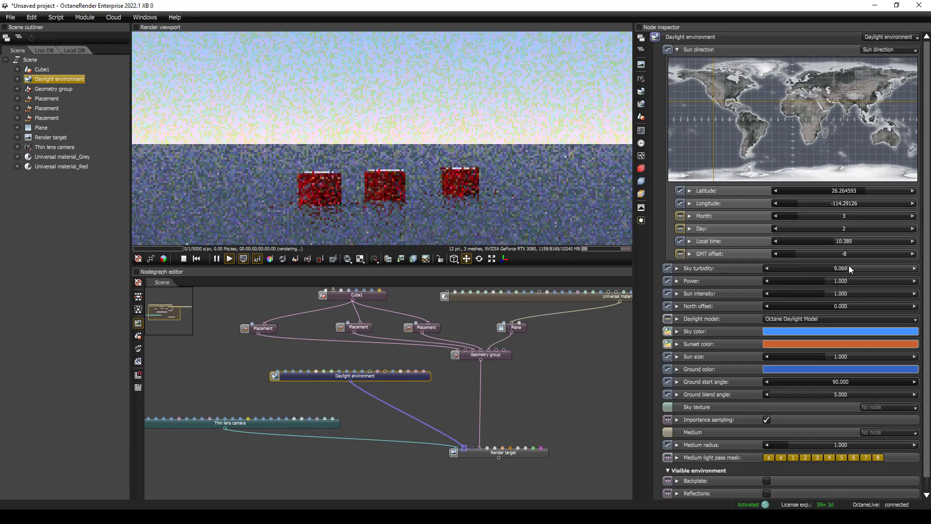
drag(504, 194, 443, 134)
drag(837, 269, 880, 269)
click(904, 264)
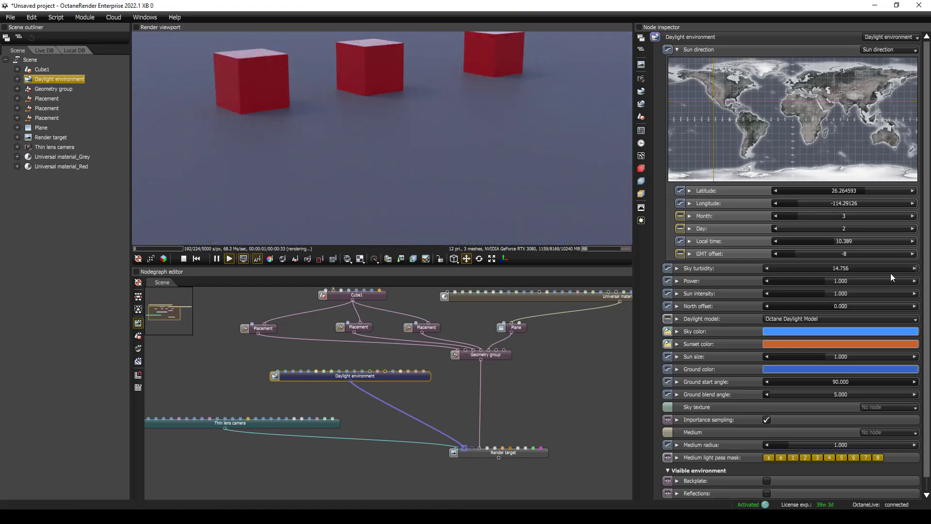
drag(889, 272, 732, 261)
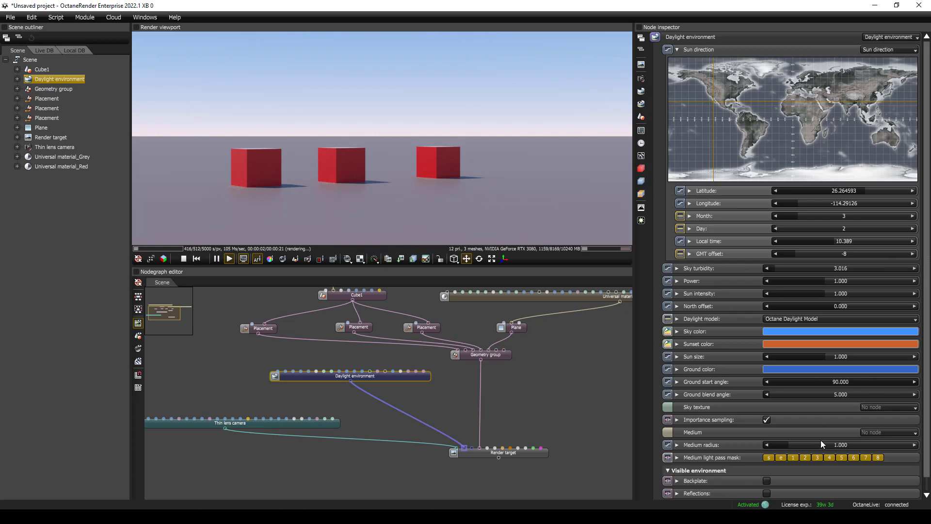
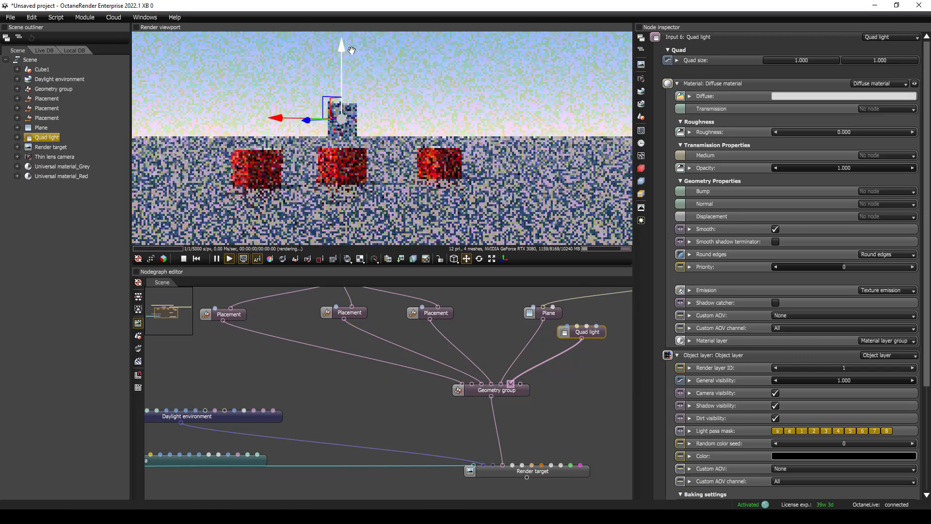
scroll(355, 146, up, 4)
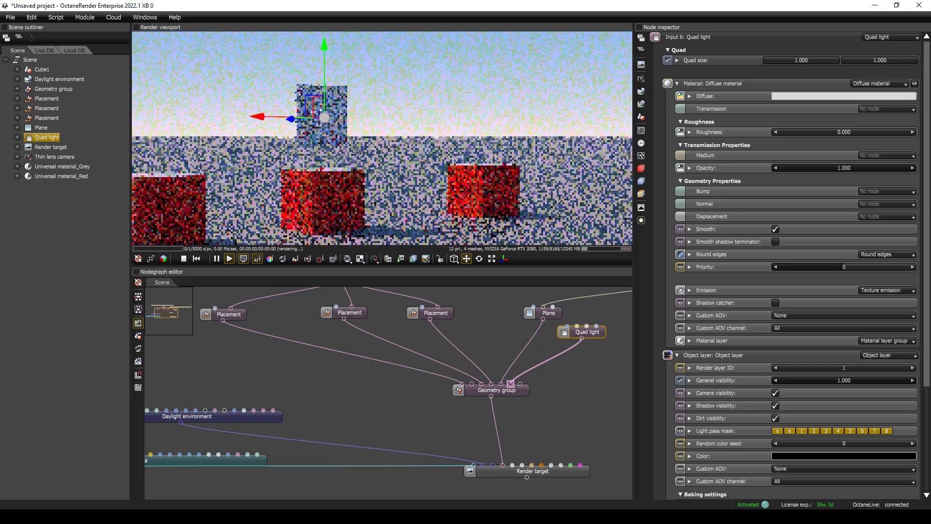
- Disconnect the Daylight environment from the render target and reposition the Quad light node in the graph
right_drag(356, 154, 428, 186)
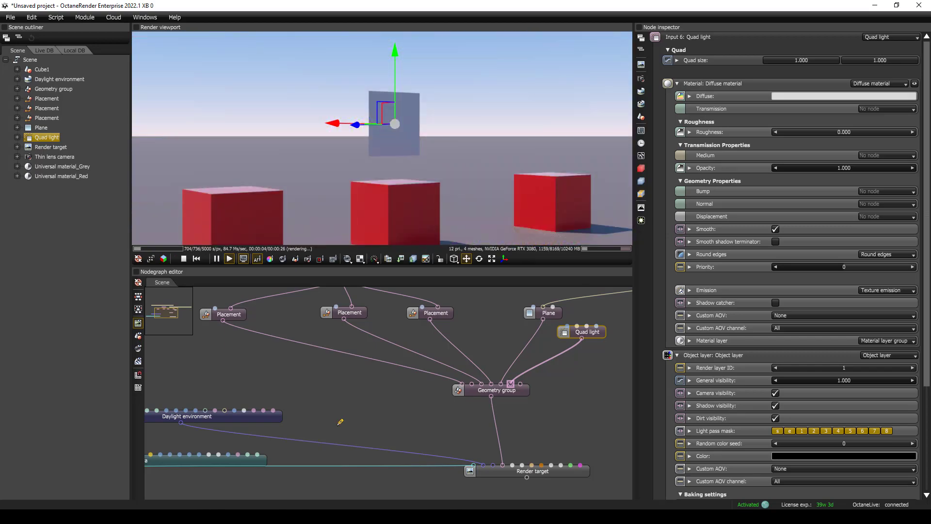
ctrl+drag(340, 422, 281, 447)
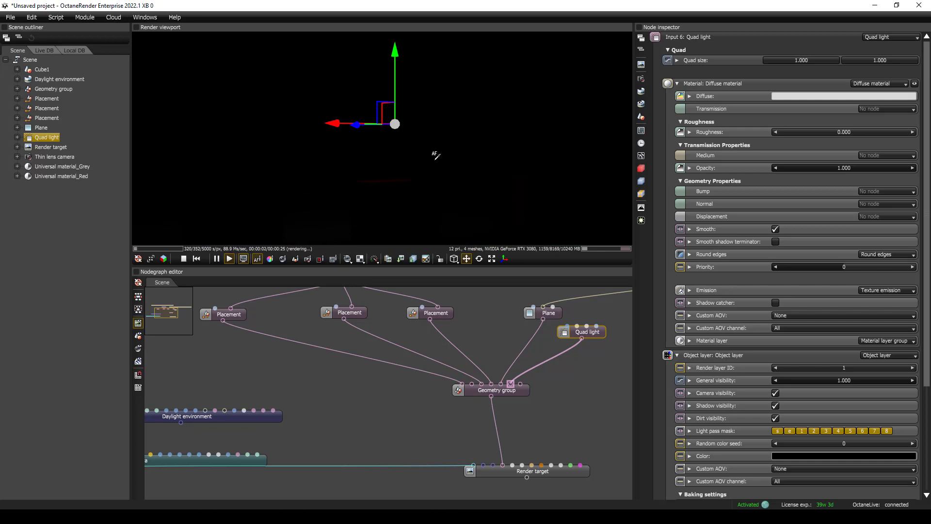
drag(590, 332, 585, 355)
middle_drag(589, 371, 479, 391)
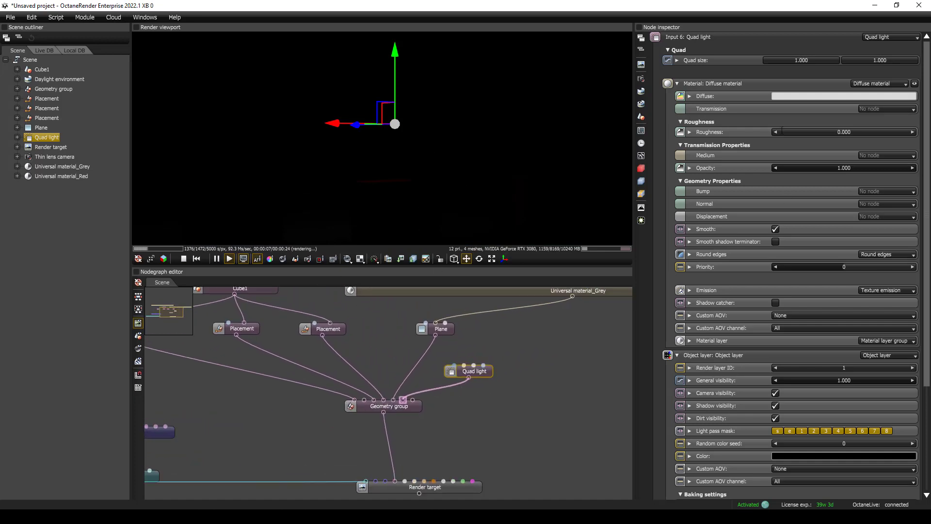
- Select the Quad light and collapse its Material, Object layer and Transformation settings
click(488, 402)
click(475, 373)
scroll(744, 231, down, 5)
scroll(684, 262, up, 5)
click(681, 84)
click(679, 96)
click(678, 109)
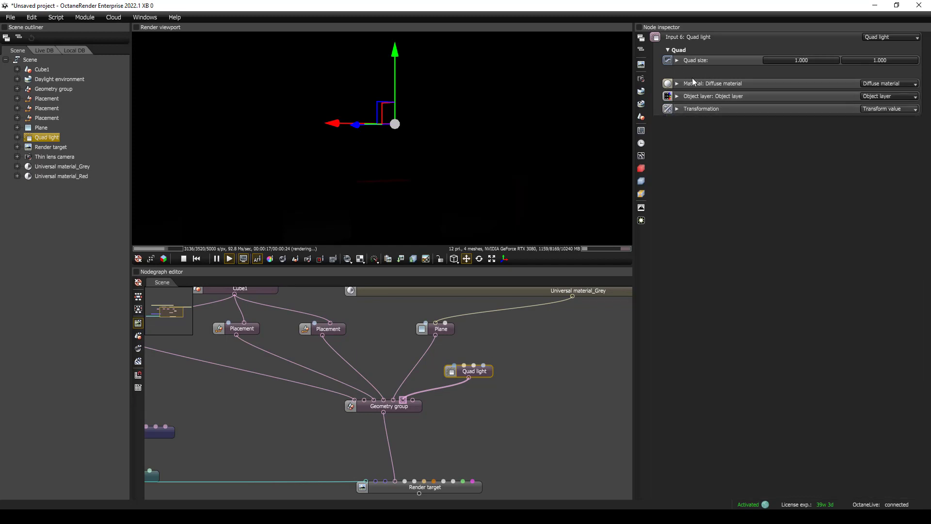
- Set the Texture emission power of the Quad light's diffuse material to 141
click(677, 84)
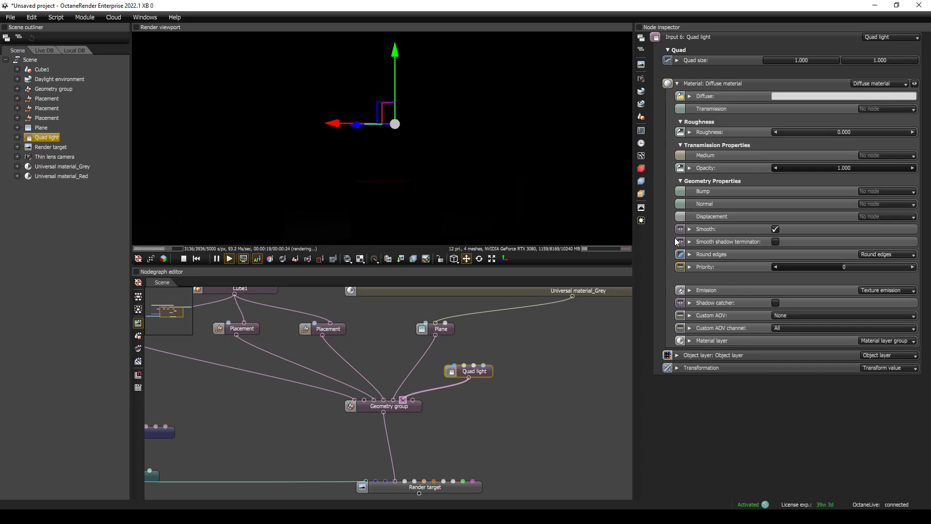
click(689, 290)
drag(840, 319, 902, 311)
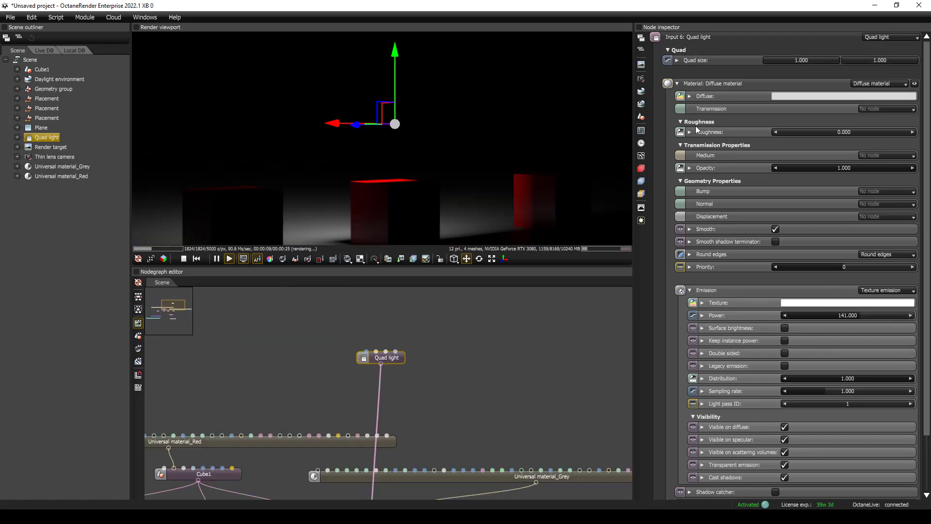
- Expand the Quad light node into its separate input nodes in the graph
mouse_move(390, 355)
mouse_down()
mouse_move(440, 331)
mouse_move(371, 356)
mouse_move(389, 350)
mouse_up()
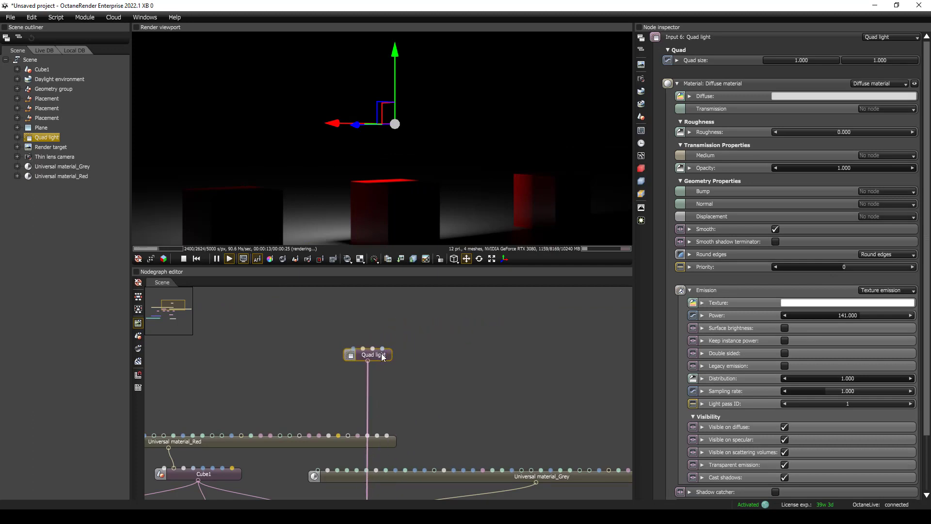
right_click(381, 352)
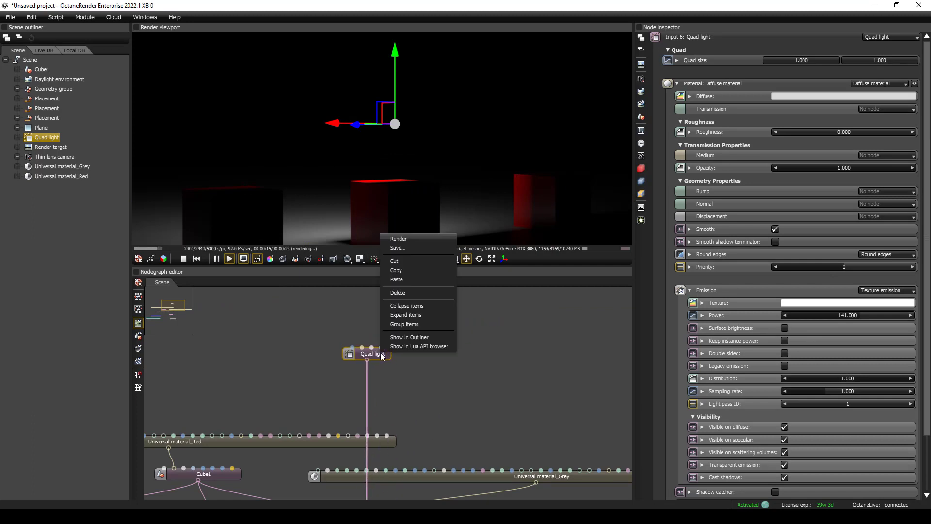
click(400, 314)
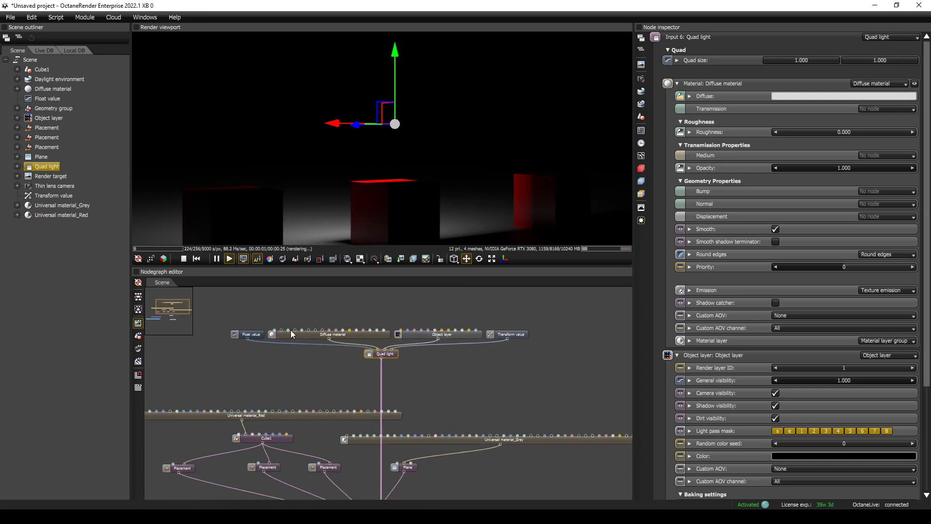
scroll(369, 391, up, 3)
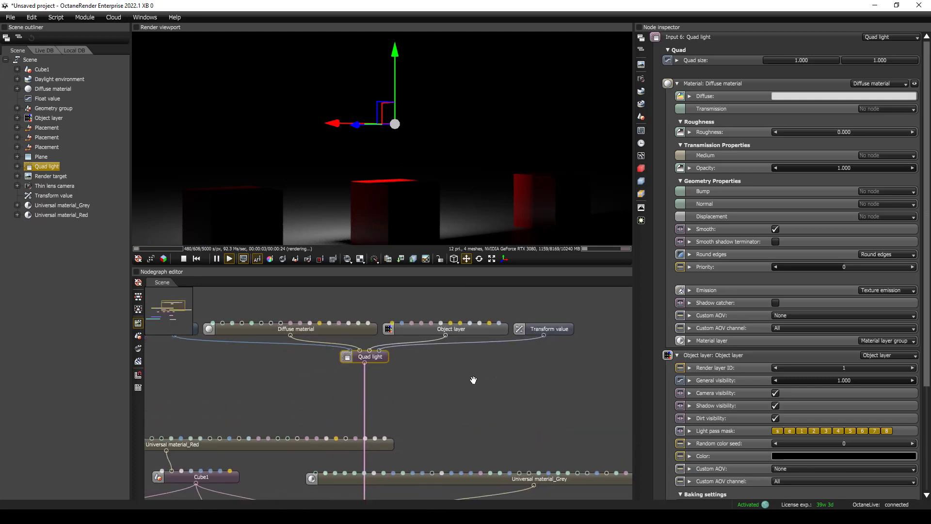
- Collapse the Quad light node along with its expanded input nodes
right_click(402, 357)
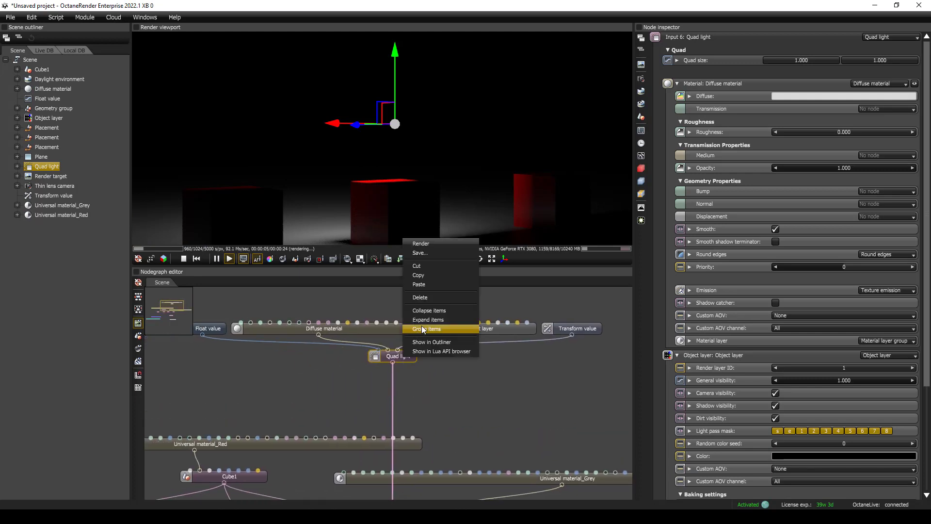
click(432, 310)
scroll(424, 397, down, 4)
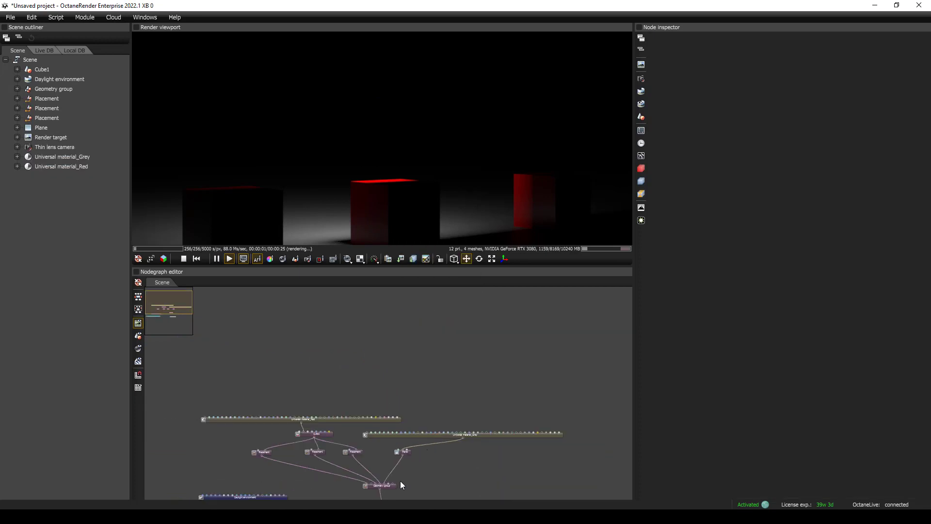
- Expand the Geometry group to bring the Quad light back as a separate node
scroll(402, 461, up, 2)
scroll(391, 428, up, 3)
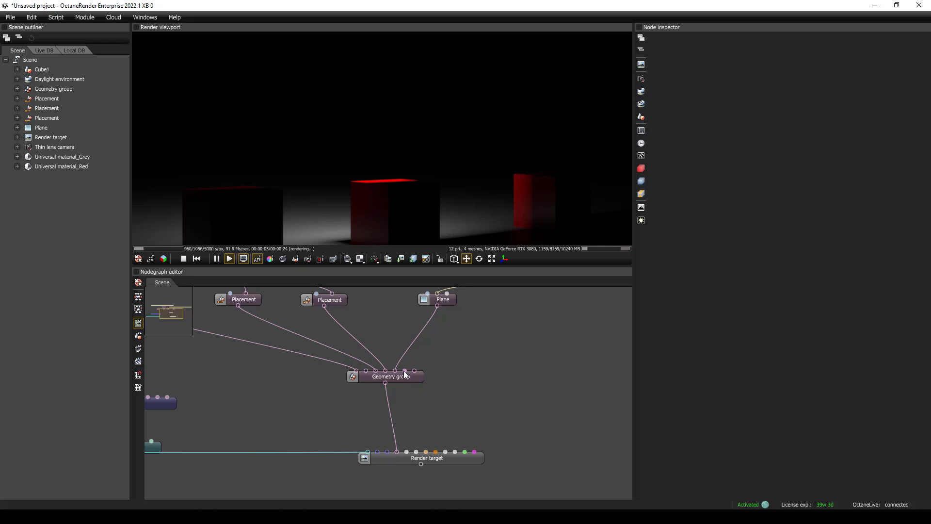
click(409, 377)
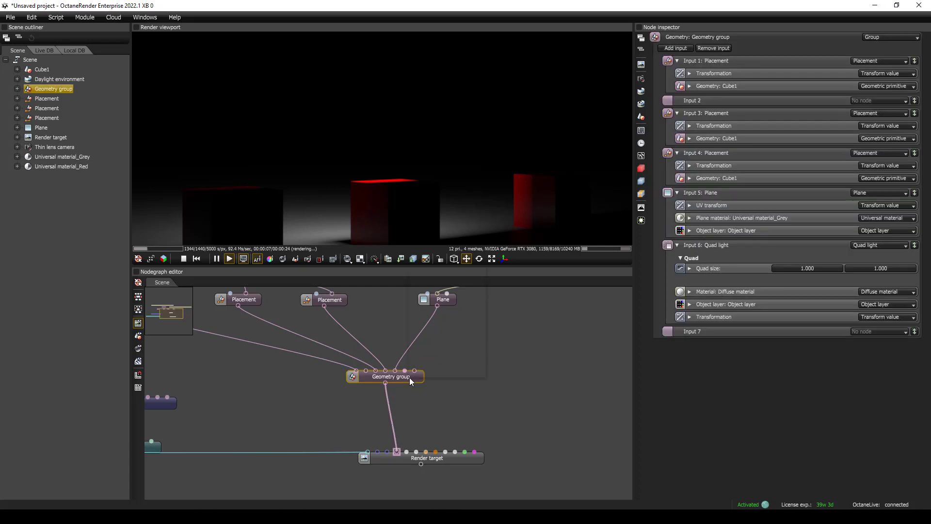
right_click(410, 376)
click(431, 338)
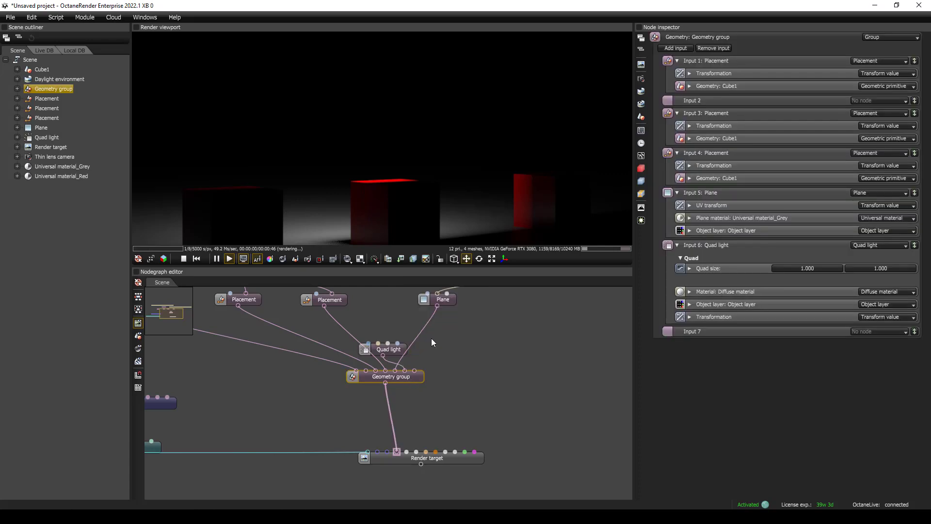
- Move the Quad light node above the universal material nodes and expand it into its input nodes
click(387, 350)
scroll(404, 400, down, 5)
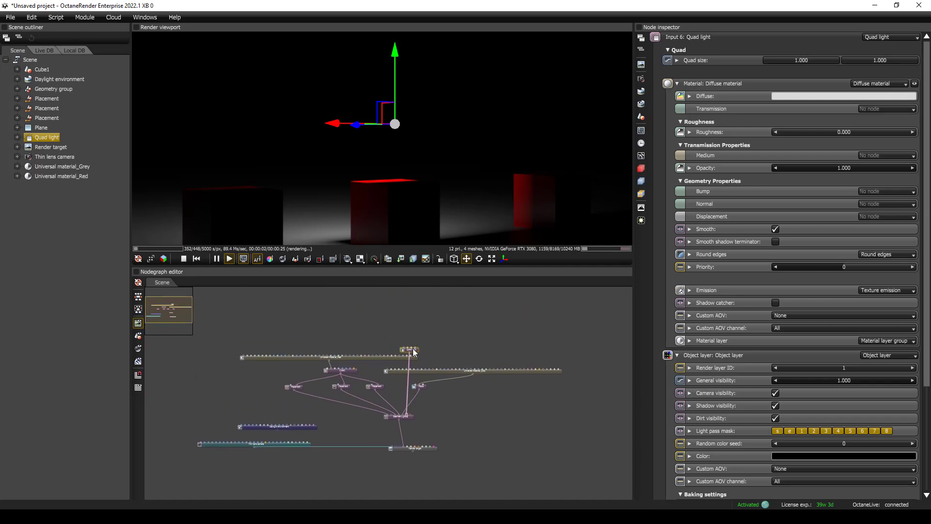
scroll(412, 351, up, 5)
right_click(423, 391)
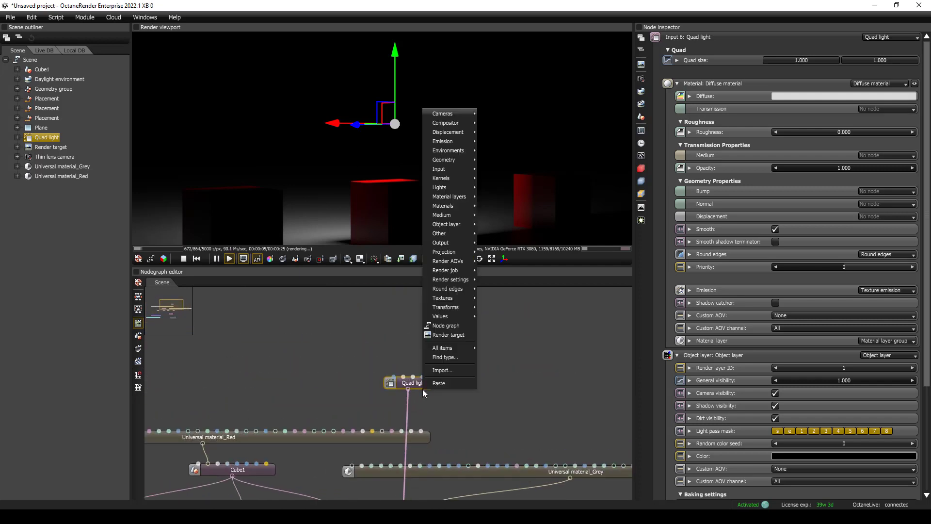
right_click(411, 381)
right_click(411, 381)
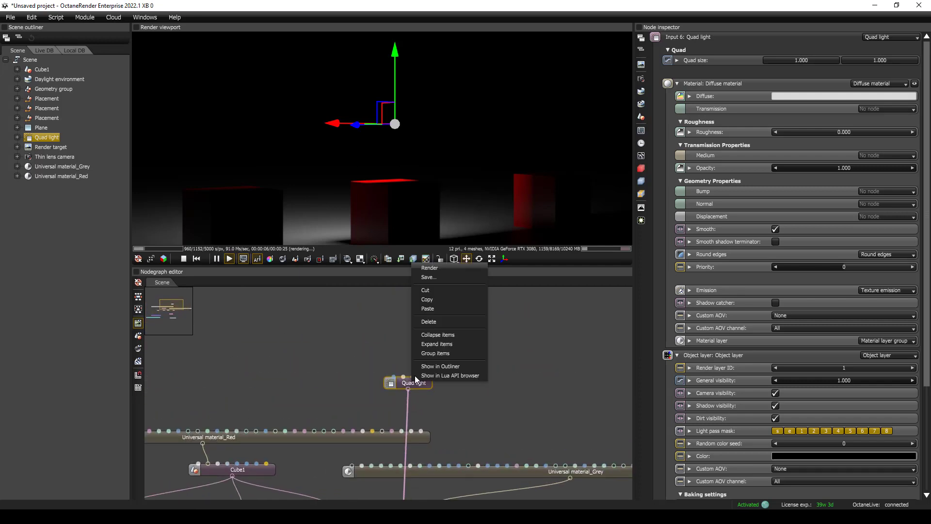
click(433, 351)
- Expand the Quad light's Diffuse material node into its individual input nodes
click(372, 355)
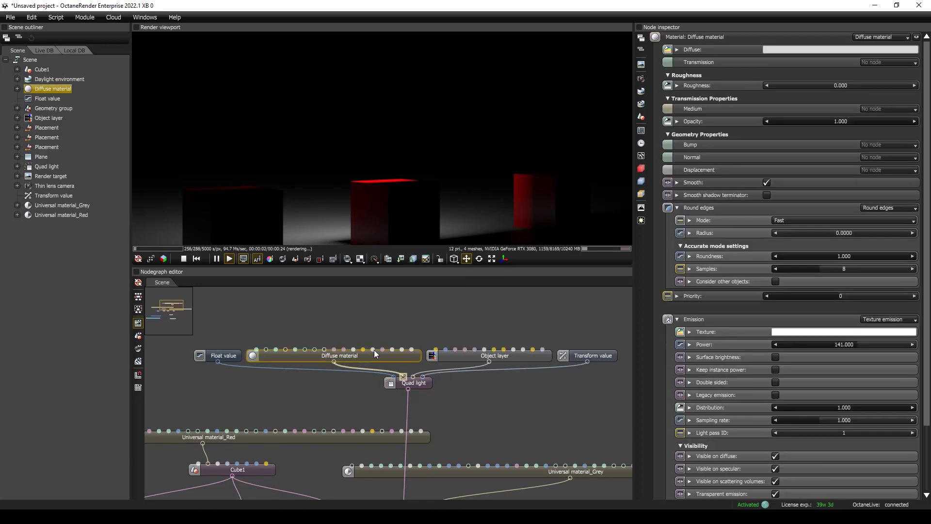
right_click(376, 354)
click(405, 316)
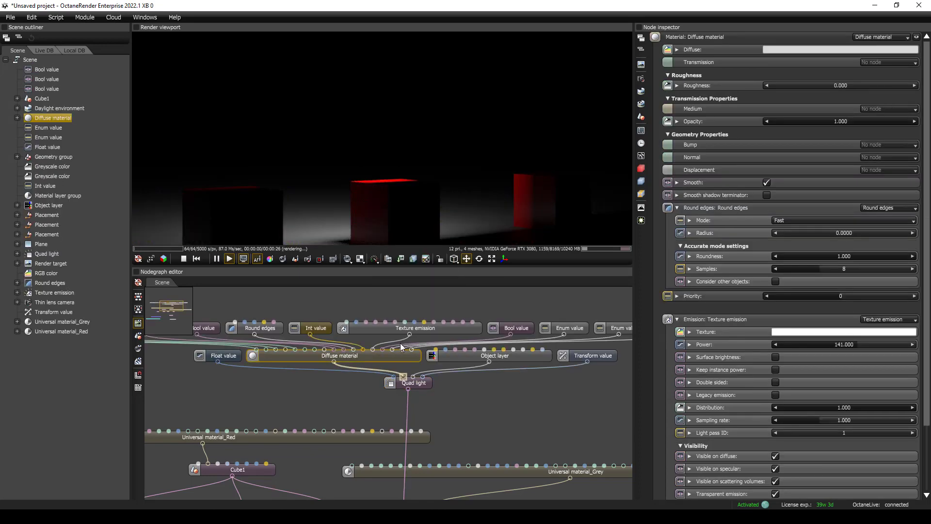
scroll(351, 354, down, 4)
scroll(412, 353, up, 3)
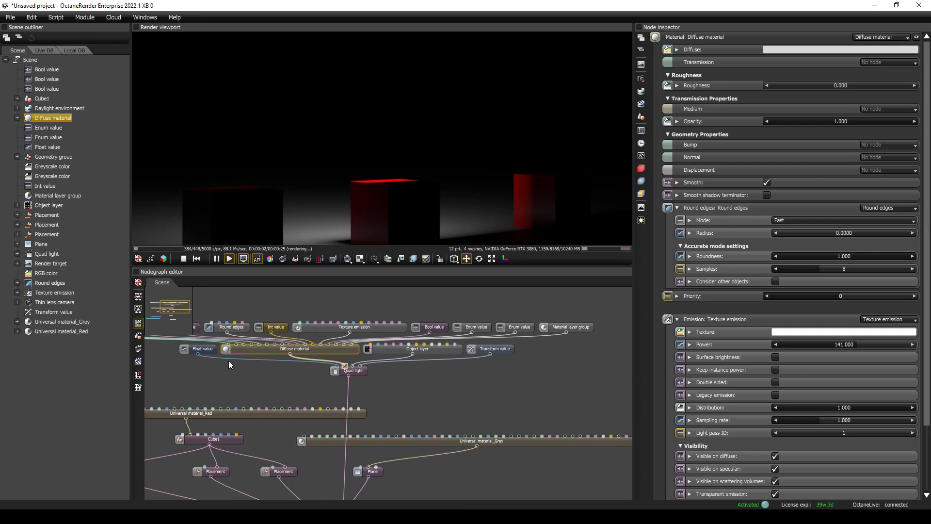
- Widen the node graph area by narrowing the node inspector, keeping the expanded light nodes in view
middle_drag(195, 396, 311, 393)
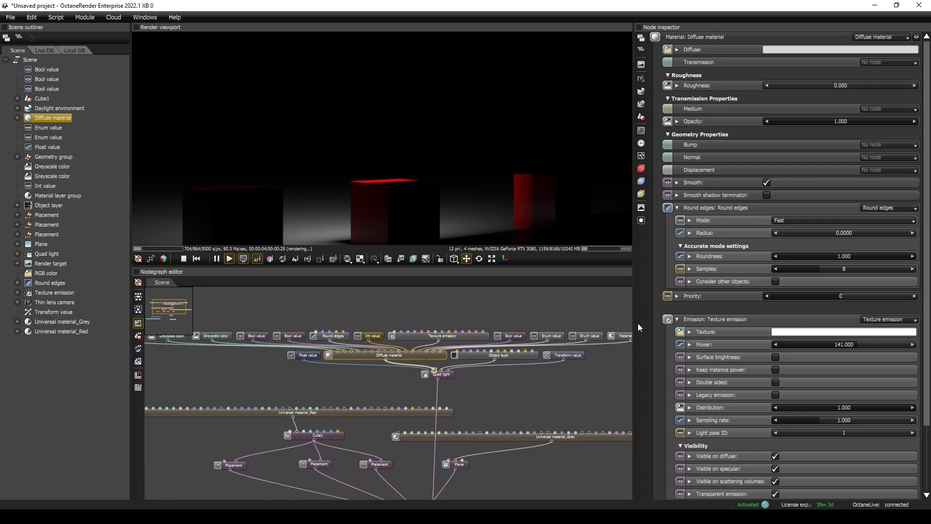
drag(635, 321, 731, 320)
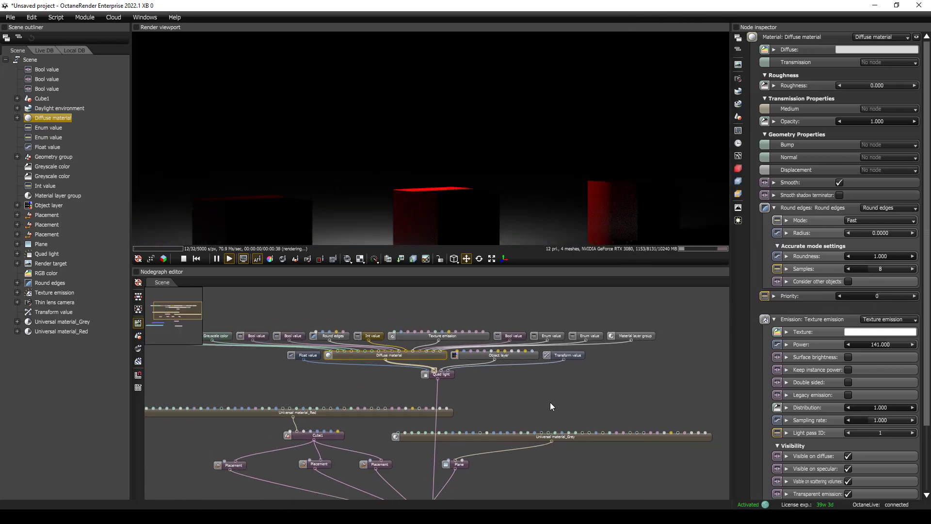
scroll(492, 404, up, 2)
middle_drag(478, 388, 416, 410)
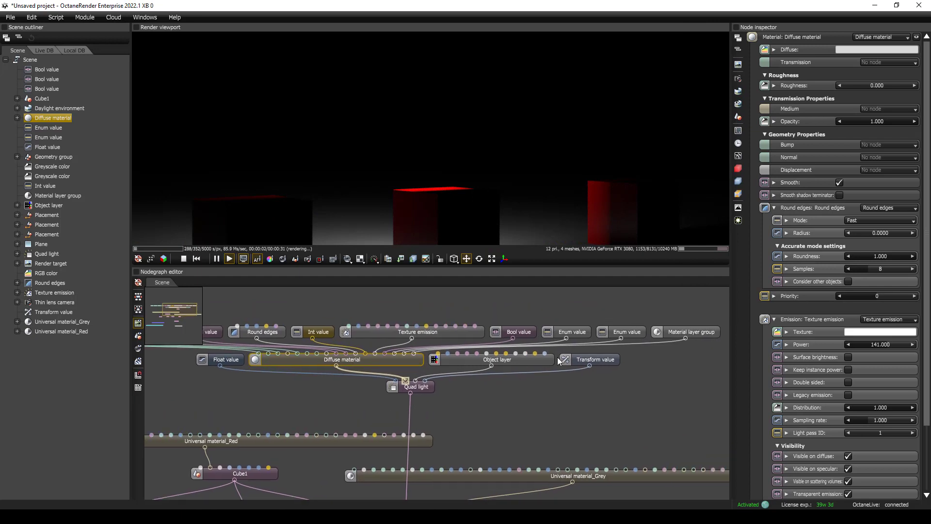
- Move the Texture emission node up out of the row of Diffuse material inputs
drag(411, 334, 405, 302)
scroll(410, 313, down, 3)
middle_drag(414, 323, 453, 336)
scroll(453, 337, up, 1)
drag(453, 335, 432, 320)
scroll(397, 350, down, 1)
middle_drag(400, 351, 445, 354)
scroll(456, 348, up, 1)
scroll(601, 348, down, 1)
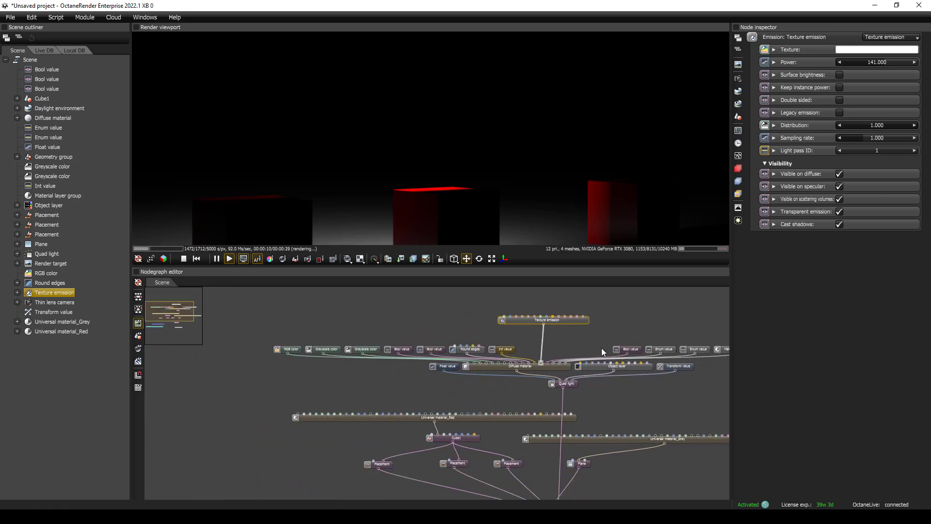
- Collapse all the Diffuse material's expanded input nodes except Texture emission
drag(264, 335, 718, 352)
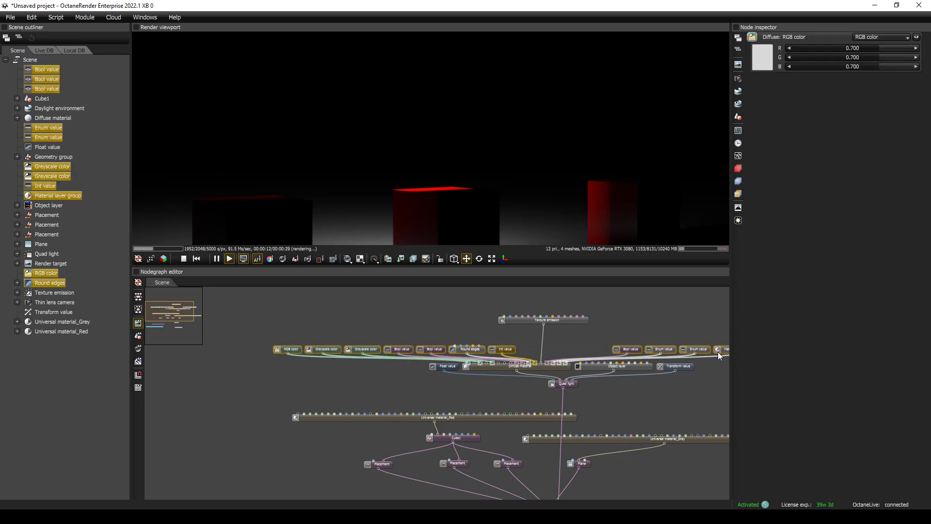
right_click(501, 349)
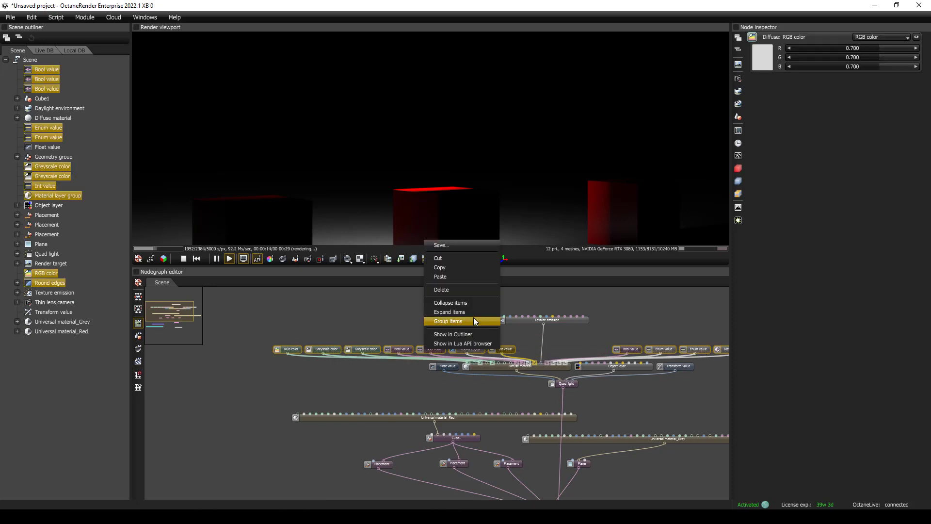
click(469, 305)
- Place the Texture emission node closer above the Diffuse material and set its power to 338
scroll(538, 339, up, 1)
drag(558, 314, 554, 338)
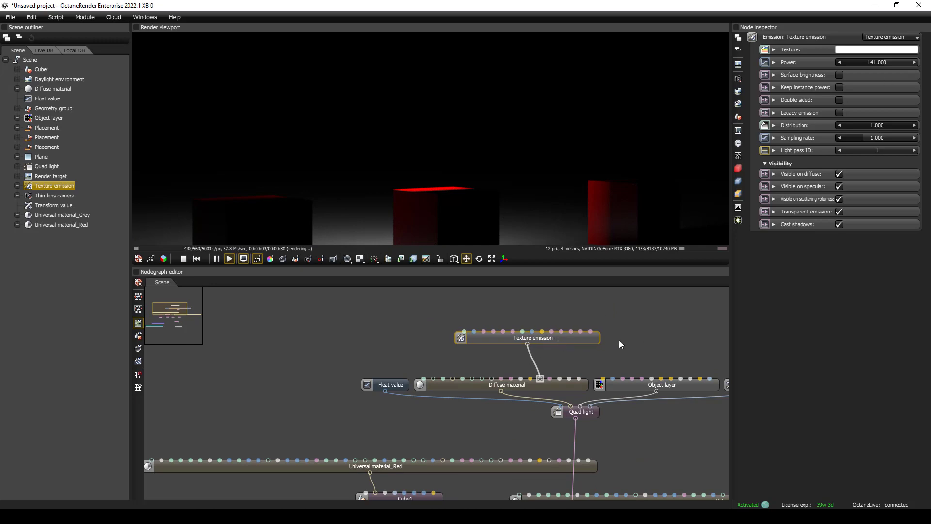
click(619, 339)
click(551, 342)
mouse_move(876, 66)
mouse_down()
mouse_move(898, 66)
mouse_move(889, 67)
mouse_up()
middle_drag(627, 335, 583, 340)
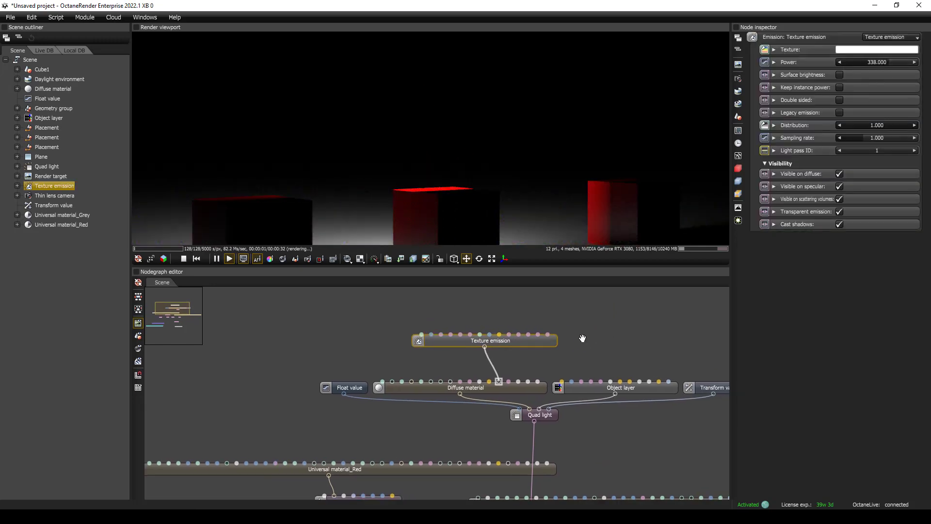
- Collapse the Texture emission node into the Diffuse material
click(504, 391)
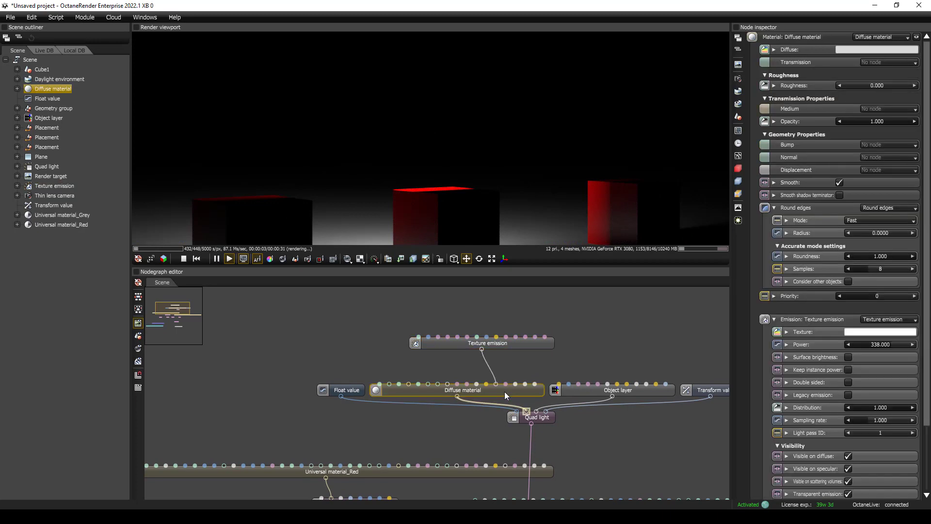
right_click(504, 391)
click(510, 342)
click(510, 342)
right_click(510, 342)
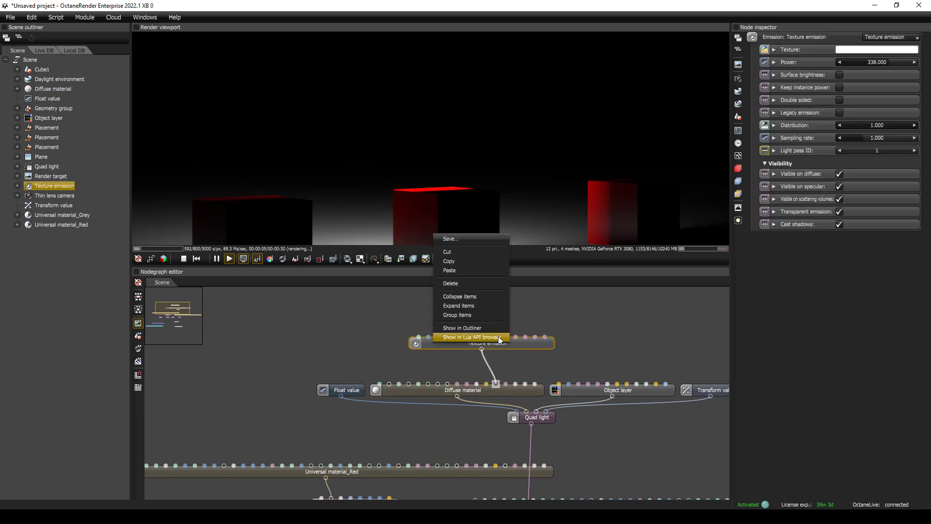
click(488, 297)
- Expand the Diffuse material in the Scene outliner, then select its Emission input and expand it too
click(492, 389)
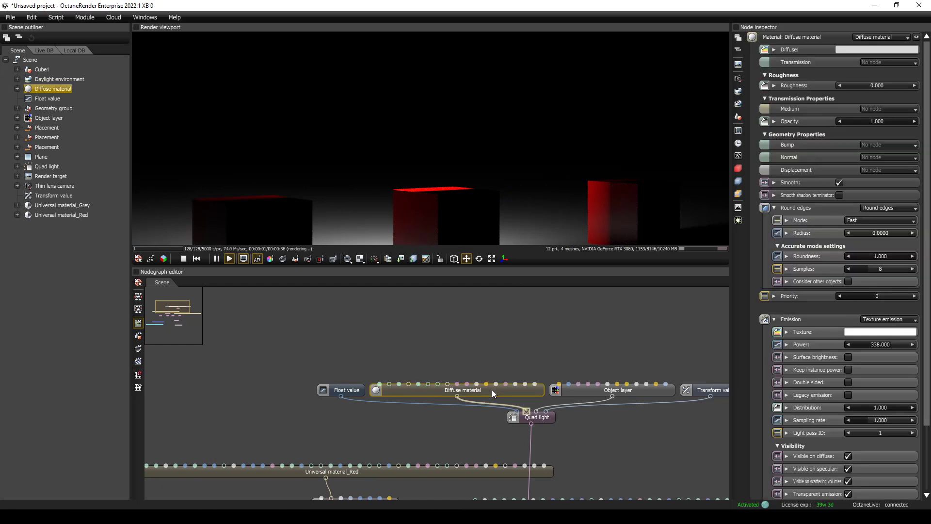
click(18, 89)
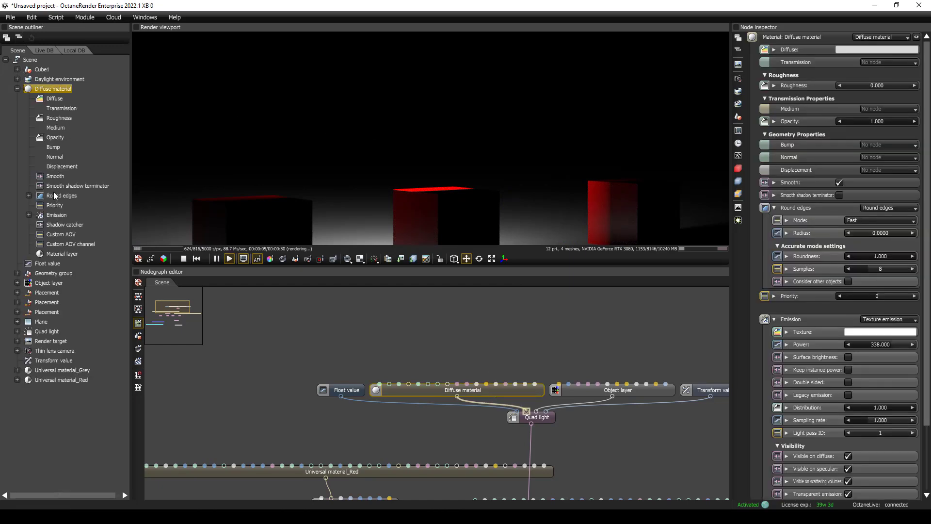
click(59, 217)
click(28, 215)
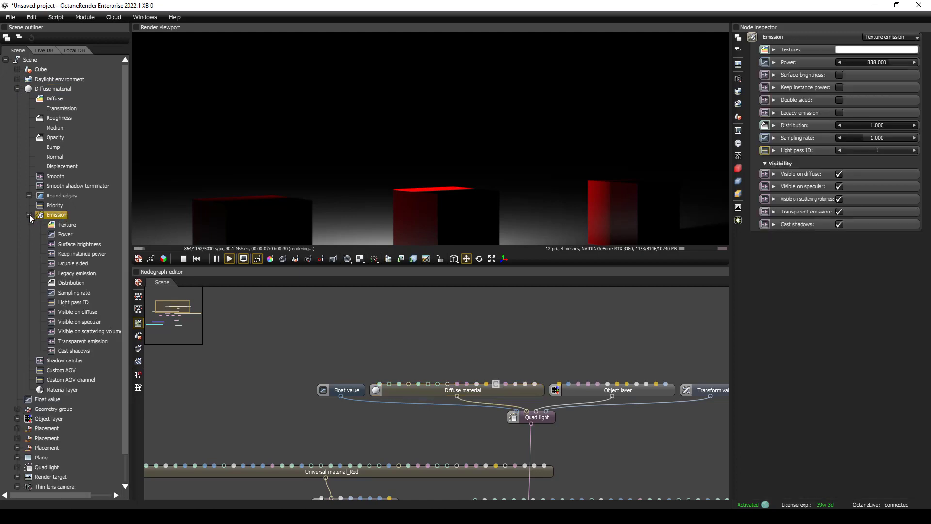
- Expand the Emission input from the Scene outliner into its own Texture emission node, and collapse that node in the graph again
right_click(63, 219)
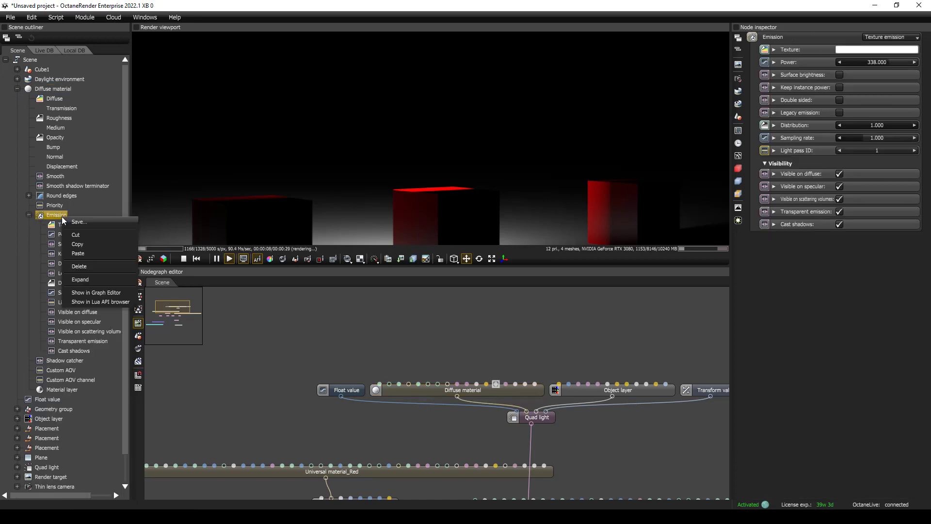
click(85, 279)
click(505, 367)
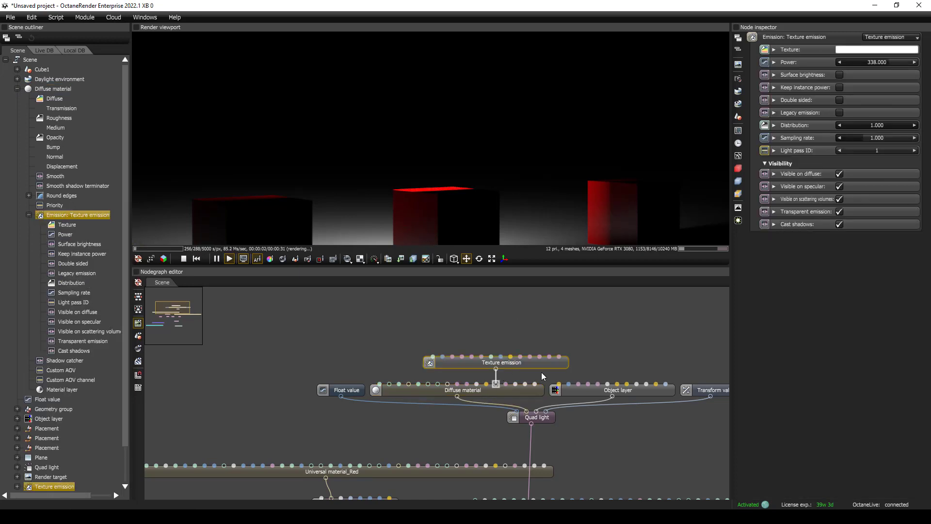
right_click(530, 363)
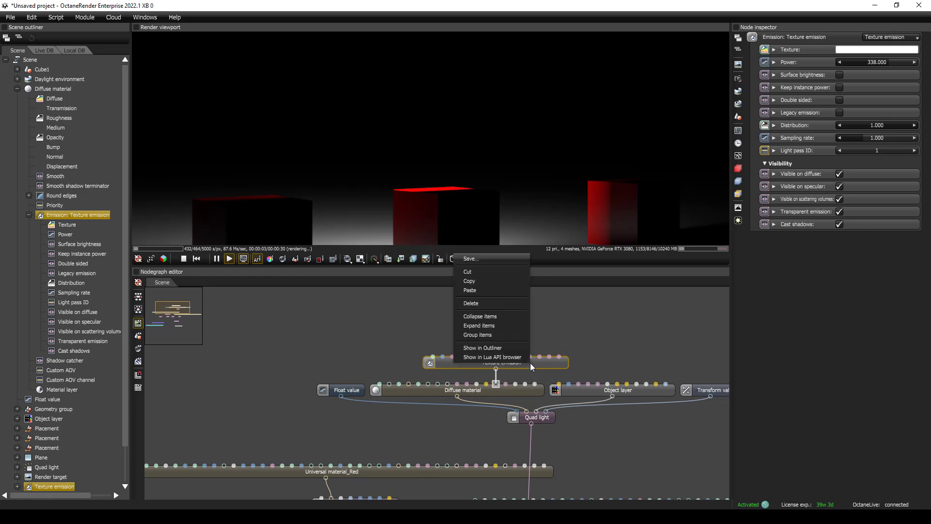
click(505, 316)
- Expand the Diffuse material's Emission into its own node from the Node inspector and raise the Texture emission node above the material
click(501, 393)
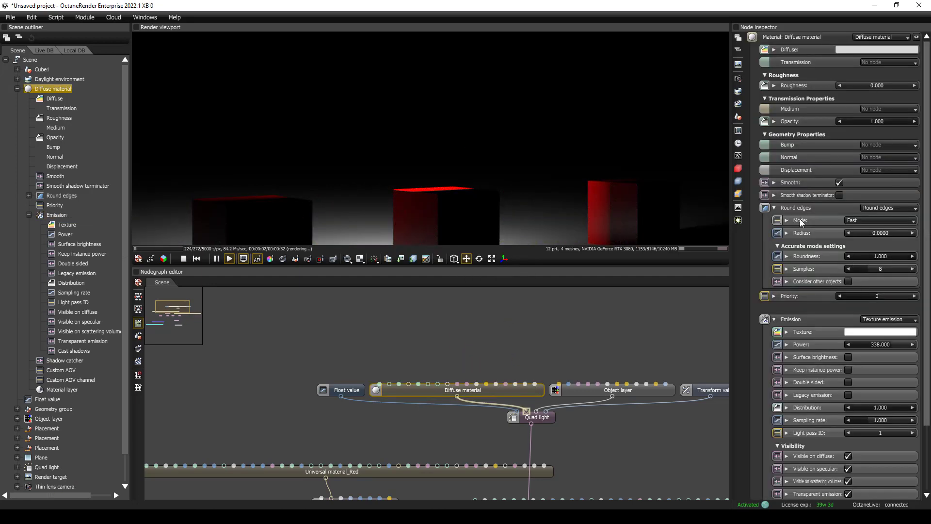
click(494, 338)
click(465, 389)
scroll(776, 328, down, 3)
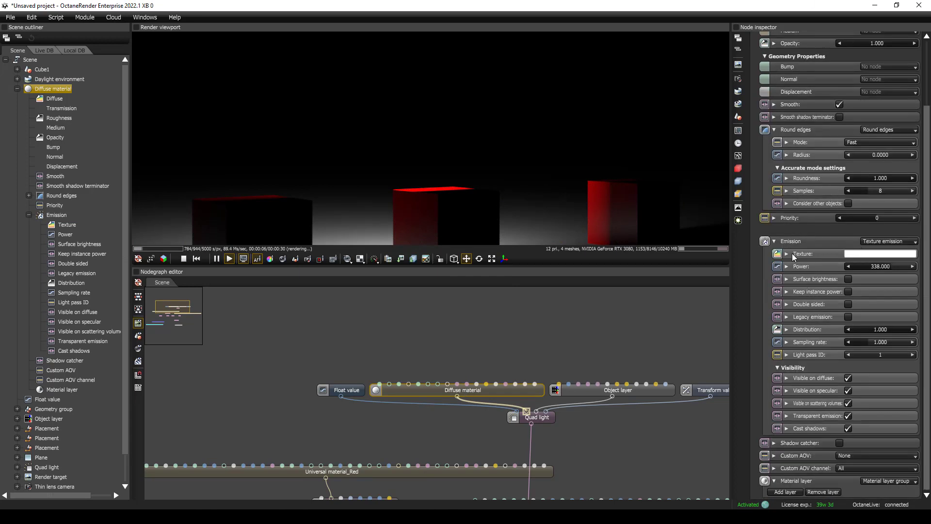
scroll(806, 337, up, 3)
scroll(817, 333, down, 3)
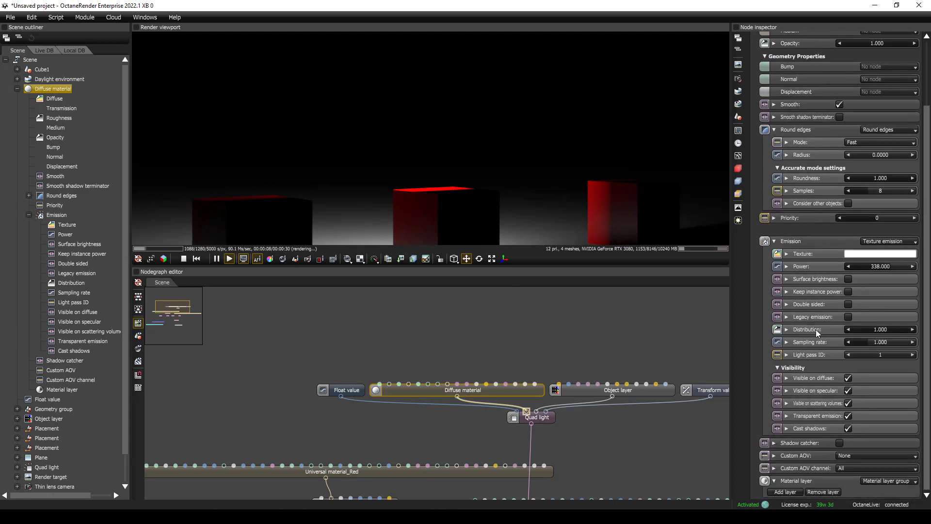
right_click(799, 244)
click(739, 303)
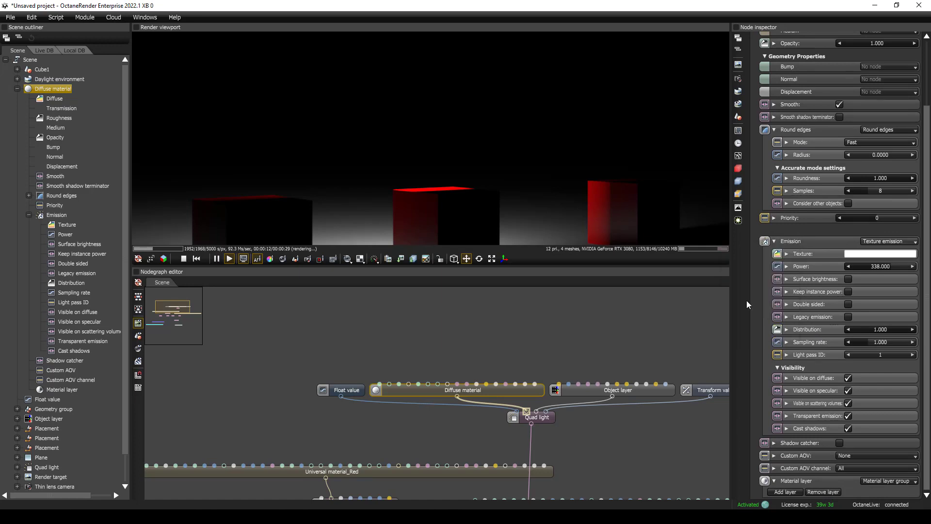
drag(514, 360, 516, 337)
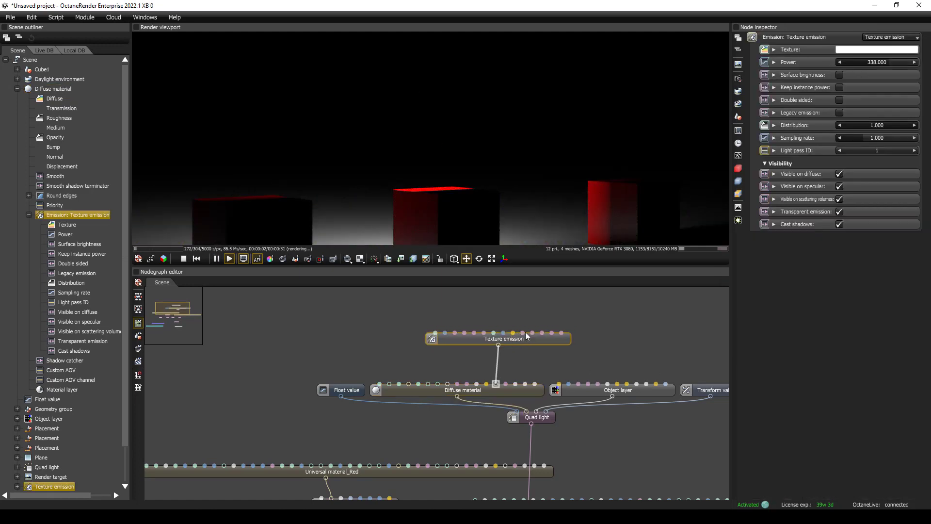
- Move the Diffuse material and Texture emission nodes up, clear of the Quad light's other inputs, with Texture emission above the Diffuse material
drag(510, 388, 584, 319)
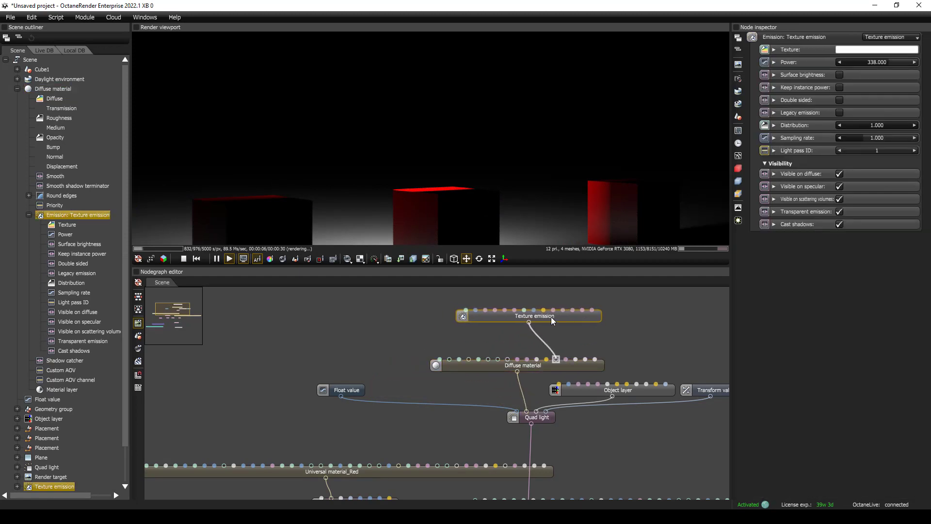
scroll(551, 316, down, 2)
scroll(575, 337, up, 1)
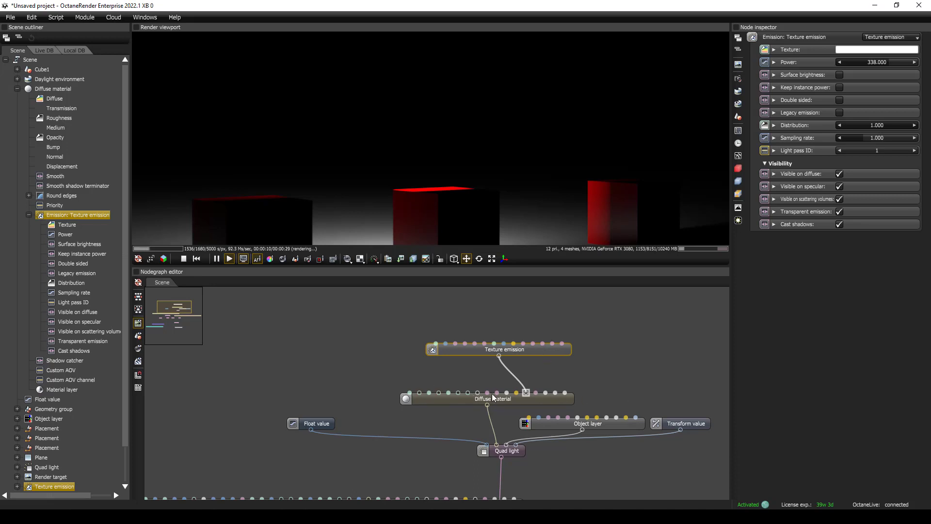
drag(523, 354, 554, 352)
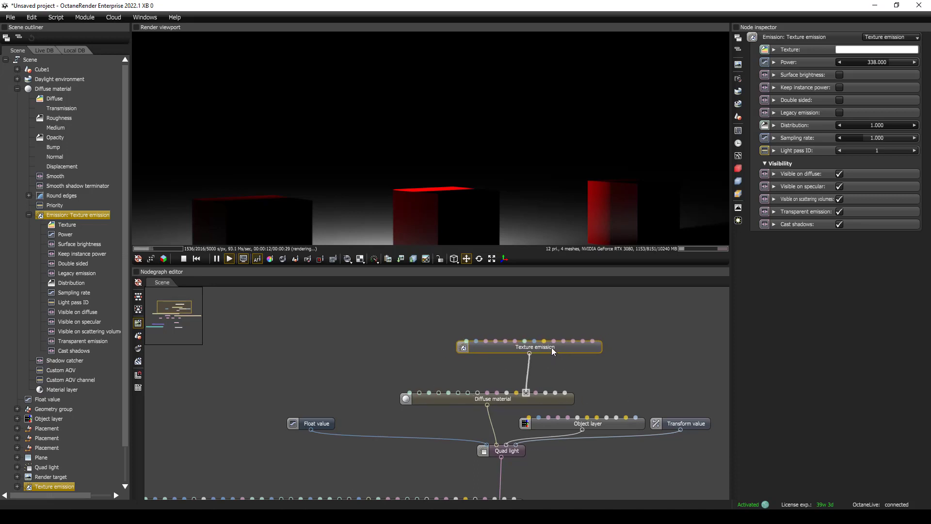
- Try rotating the Quad light slightly about its X axis with the rotation gizmo in the render viewport
click(504, 455)
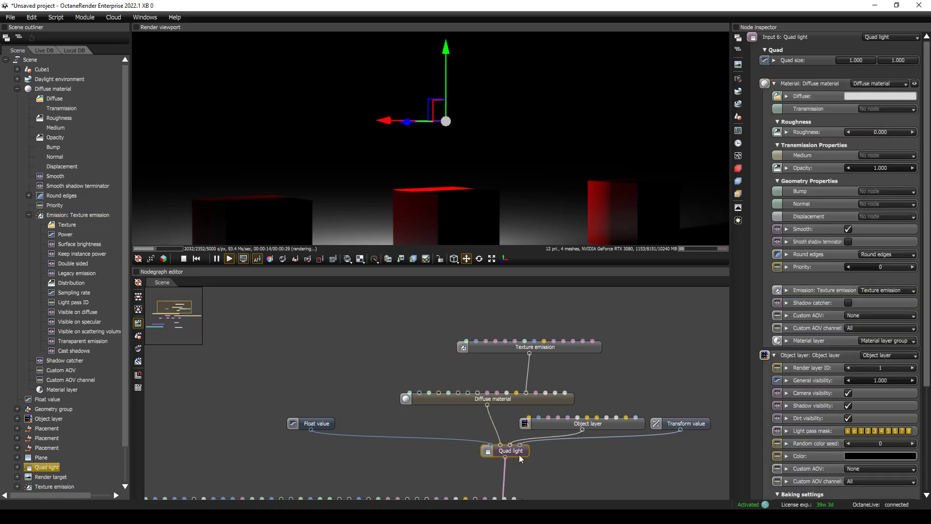
scroll(530, 354, down, 3)
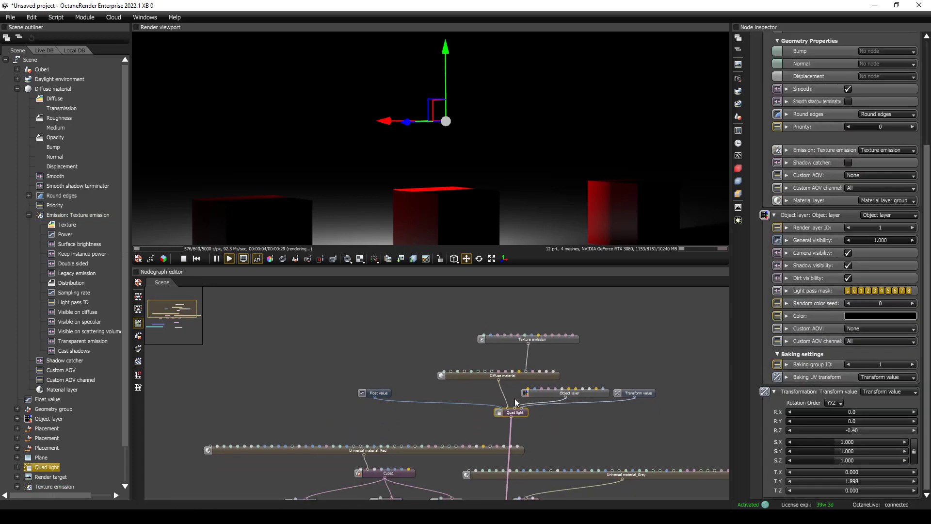
click(479, 258)
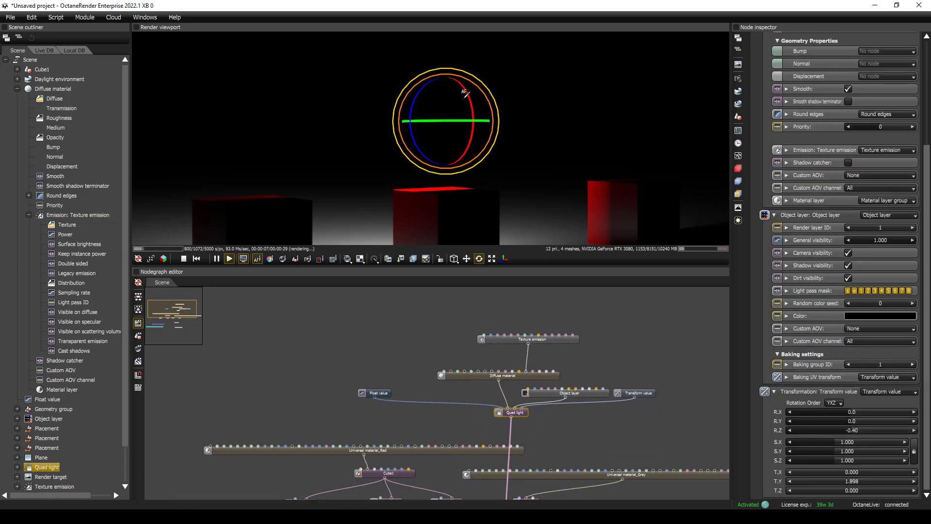
drag(467, 95, 461, 119)
- Select the Quad light together with its input nodes and move them up, away from the cube and plane nodes
scroll(495, 378, down, 1)
scroll(496, 377, up, 3)
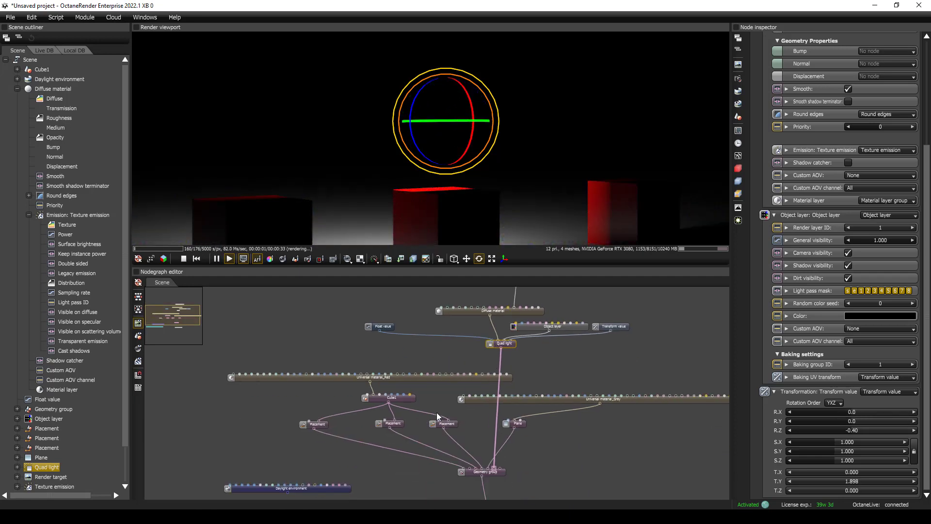
click(316, 305)
drag(316, 305, 633, 416)
drag(473, 398, 457, 357)
- Add a Placement geometry node in the empty space below the Quad light
click(481, 382)
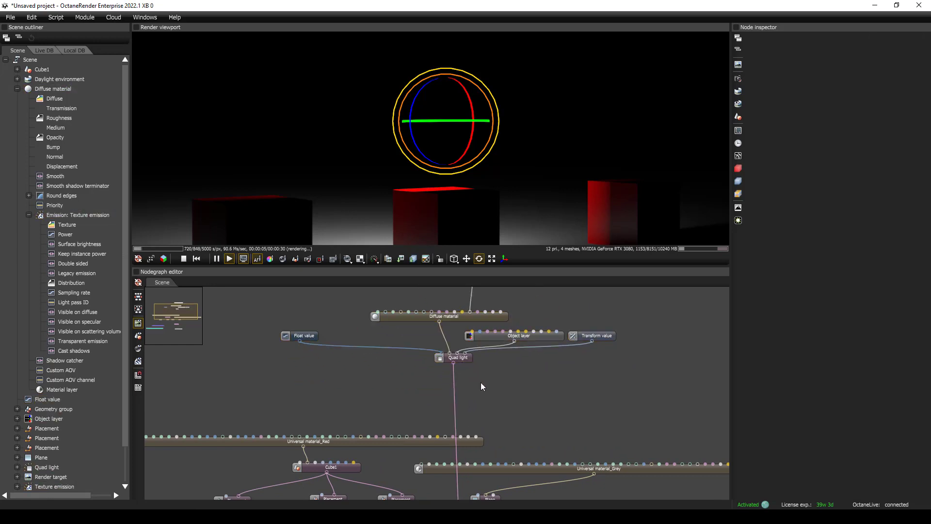
key(Tab)
text(pla)
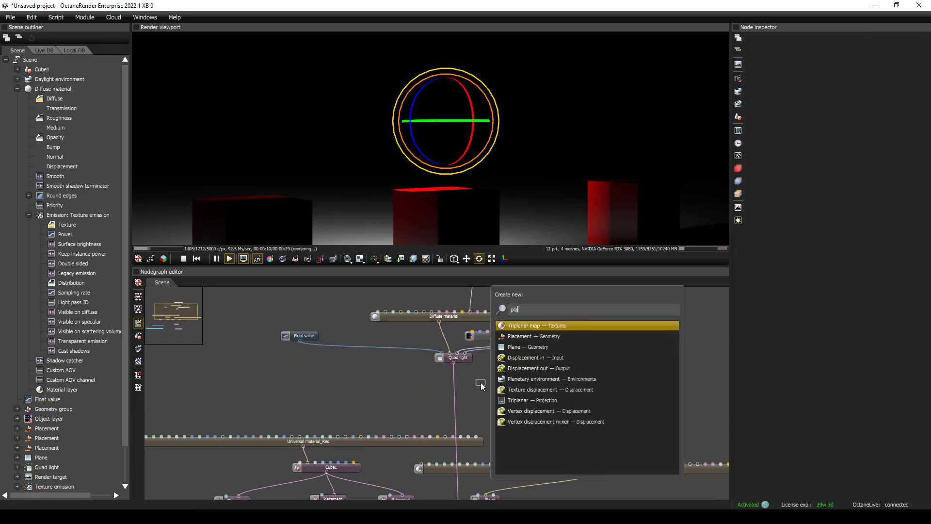
text(ce)
key(Return)
- Connect the Quad light to the new Placement's geometry input and the Placement's output to the Geometry group
click(453, 358)
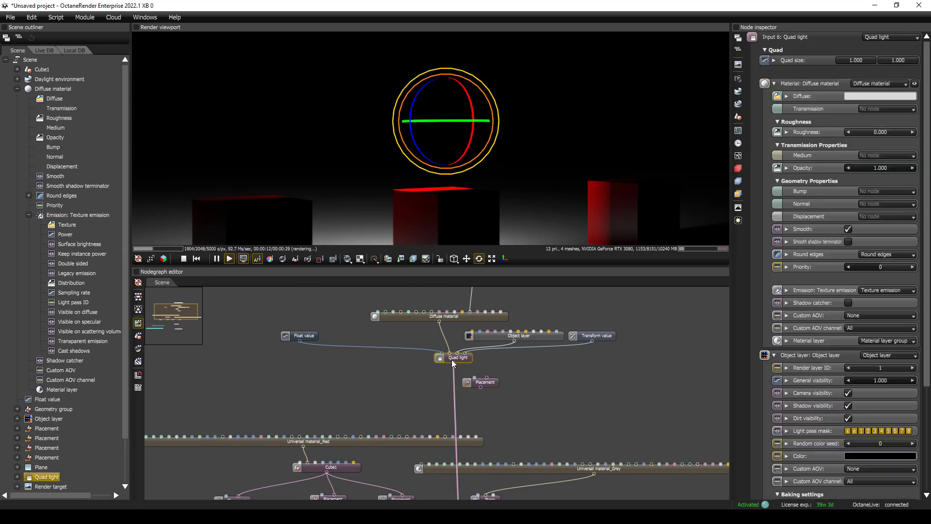
drag(452, 360, 487, 377)
drag(505, 395, 484, 443)
scroll(511, 339, down, 3)
scroll(510, 328, up, 5)
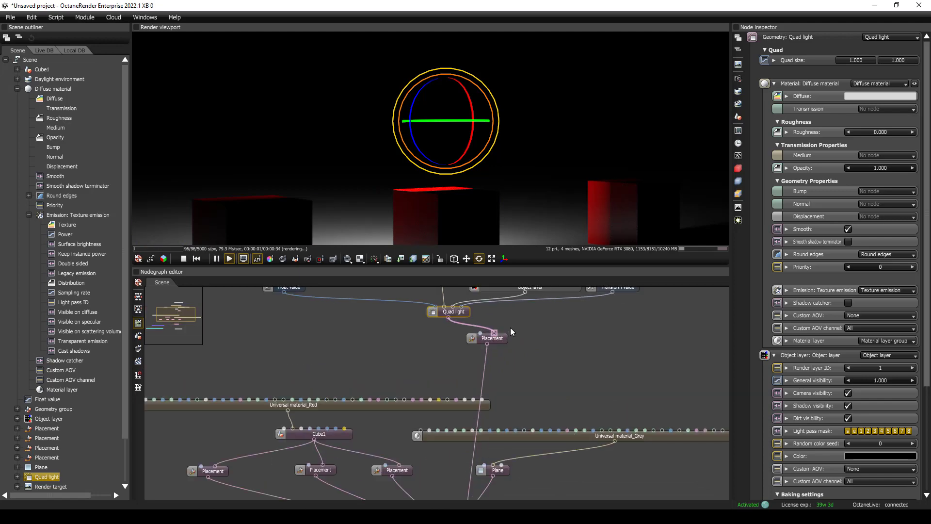
click(493, 371)
scroll(505, 319, down, 3)
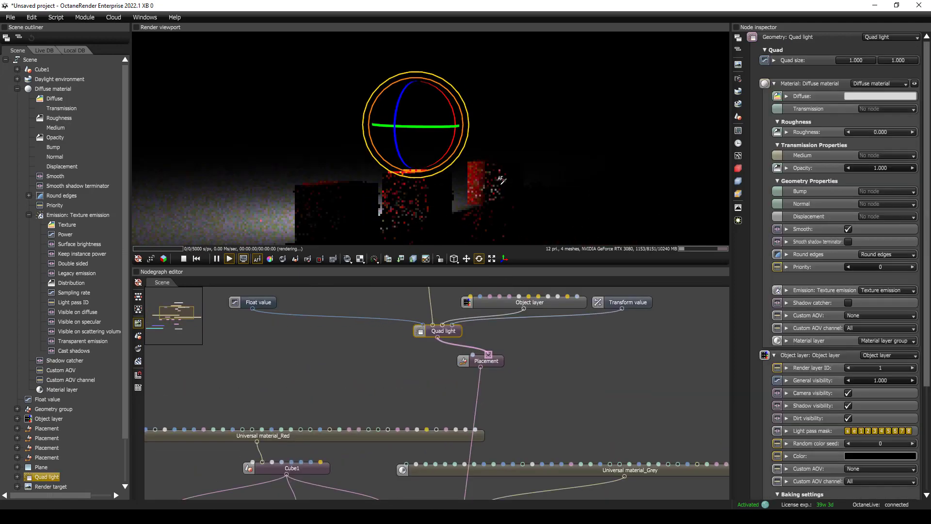
- Orbit the render view to face the emitting side of the Quad light, and select the new Placement to examine its gizmo position
drag(499, 181, 648, 183)
drag(420, 199, 437, 199)
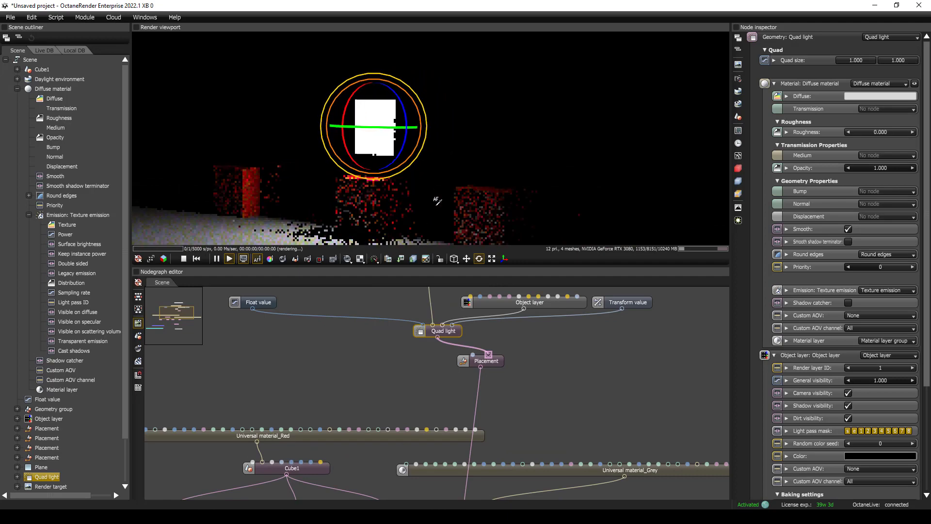
right_drag(436, 199, 513, 189)
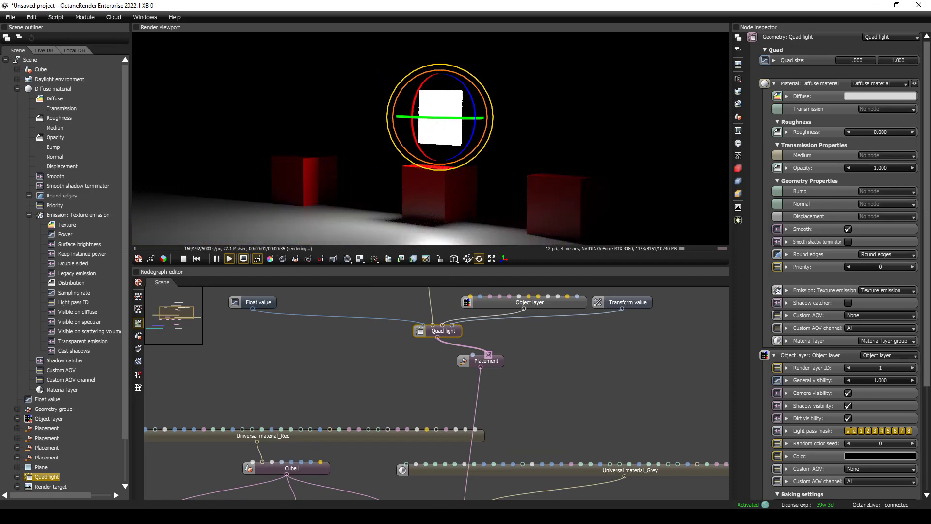
click(488, 361)
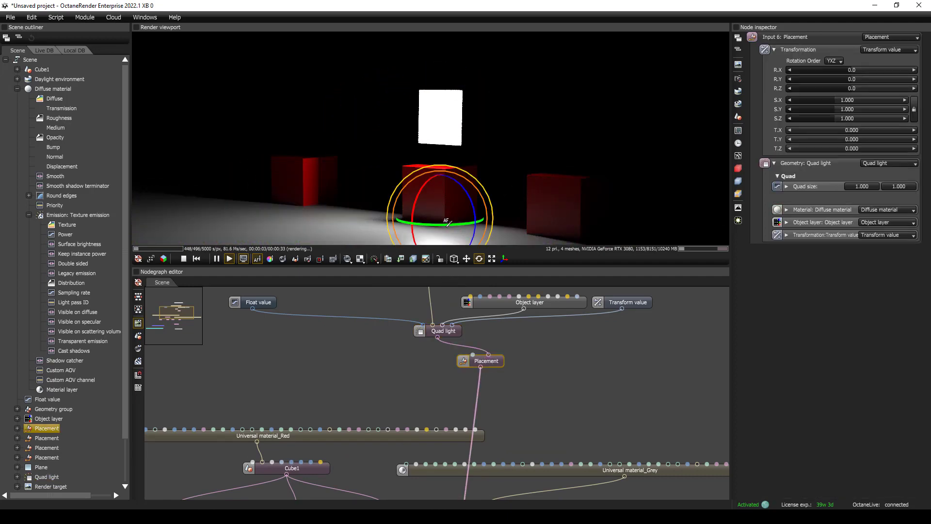
- Reset the X and Z rotation of the Quad light's own transform to 0
click(444, 333)
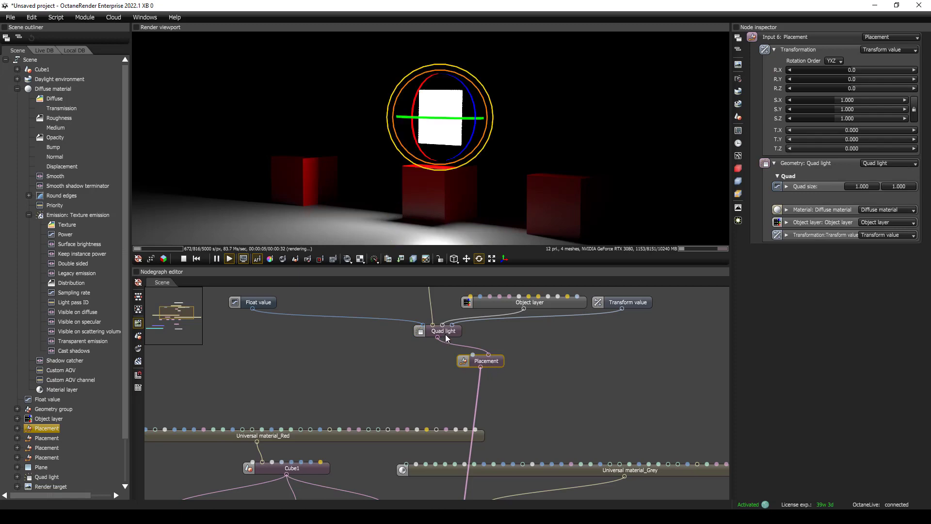
scroll(766, 368, down, 3)
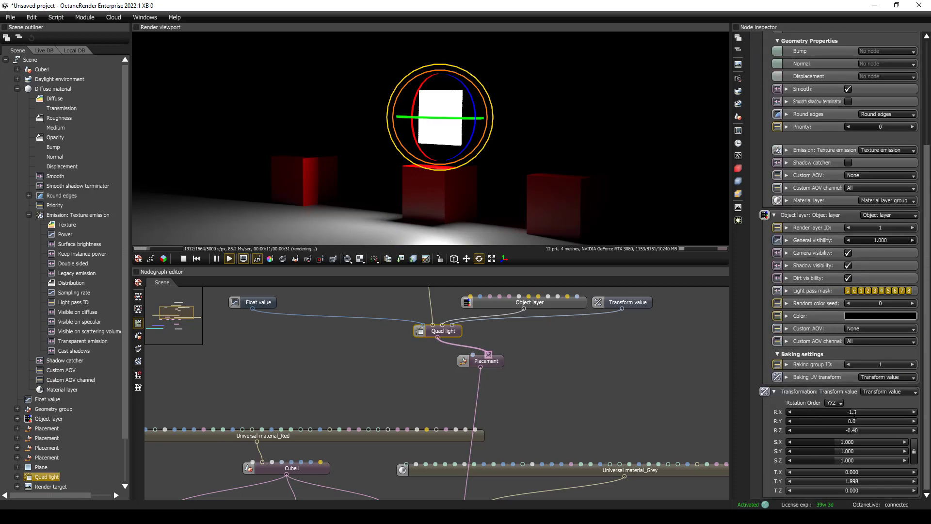
drag(855, 414, 855, 429)
click(855, 413)
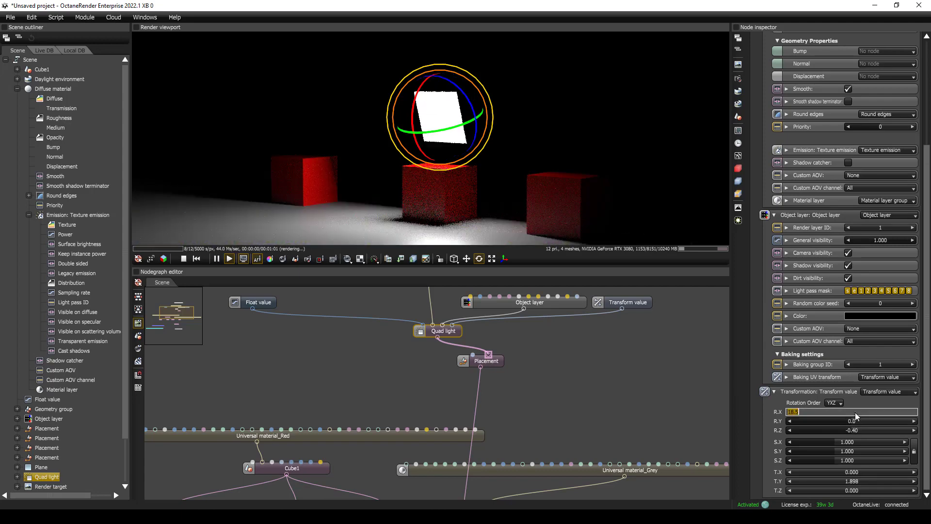
text(0)
key(Tab)
key(Tab)
text(0)
- Set the Quad light's own X, Y and Z translation to 0
key(Tab)
key(Tab)
key(Tab)
key(Tab)
key(Tab)
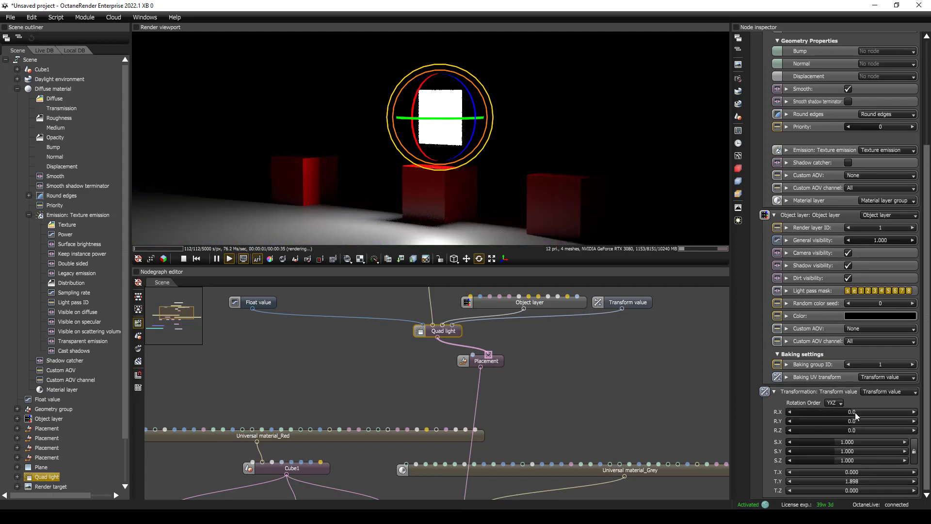
text(0)
key(Tab)
text(0)
key(Tab)
text(0)
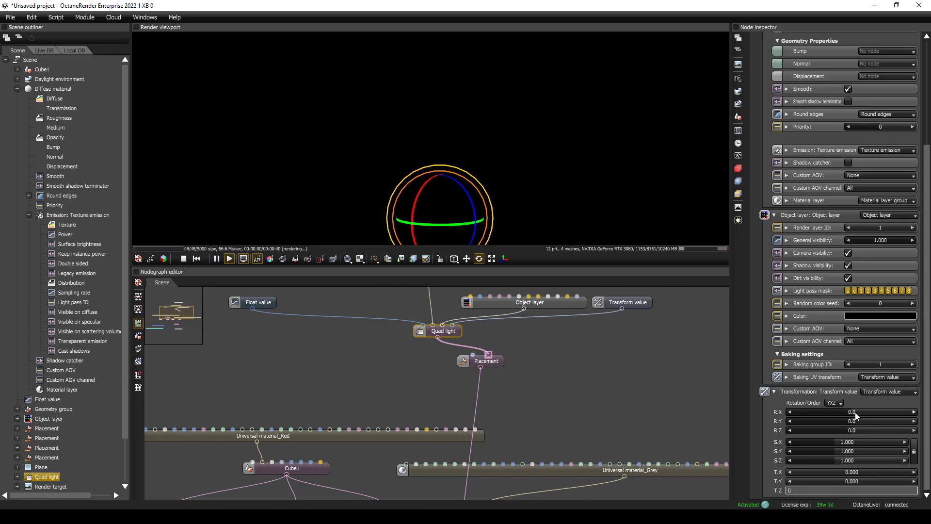
click(601, 409)
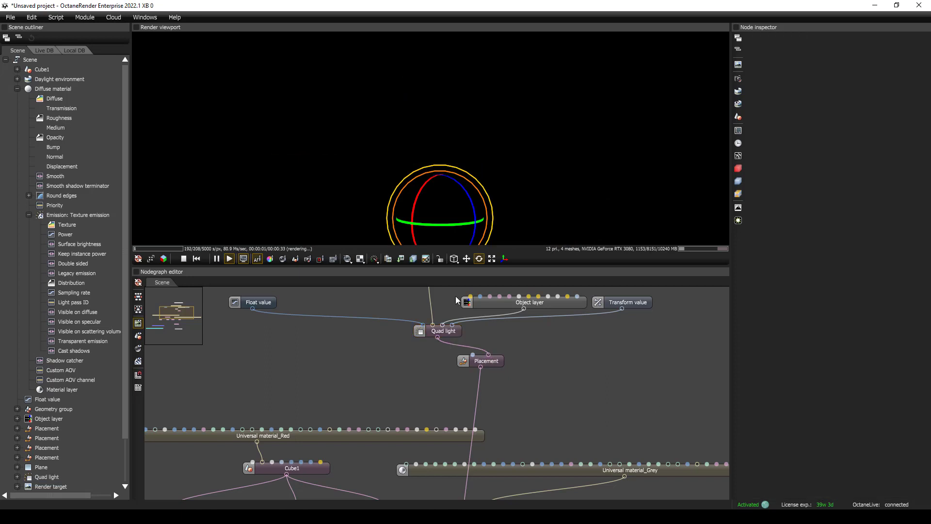
- Raise the Quad light's Placement to about 1.86 on Y with the translation gizmo, and align its node beneath the Quad light
click(485, 361)
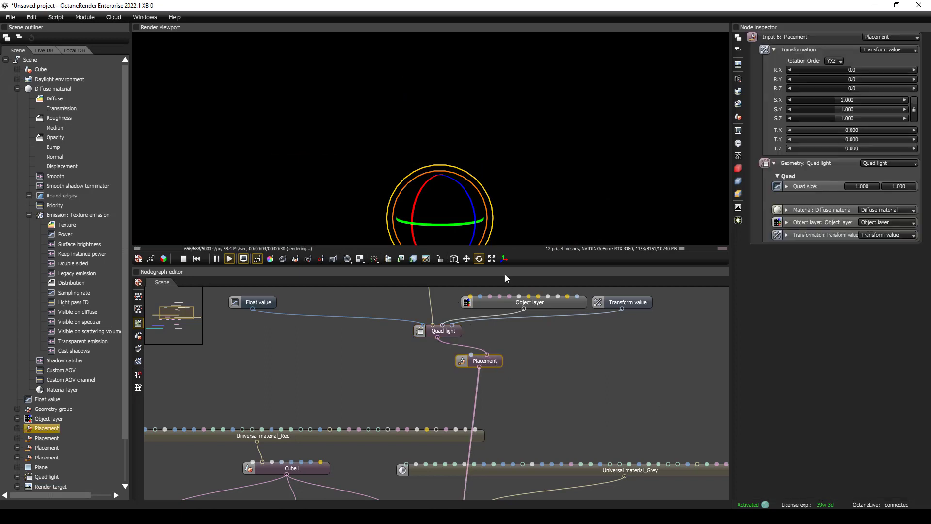
click(466, 258)
drag(440, 146, 444, 45)
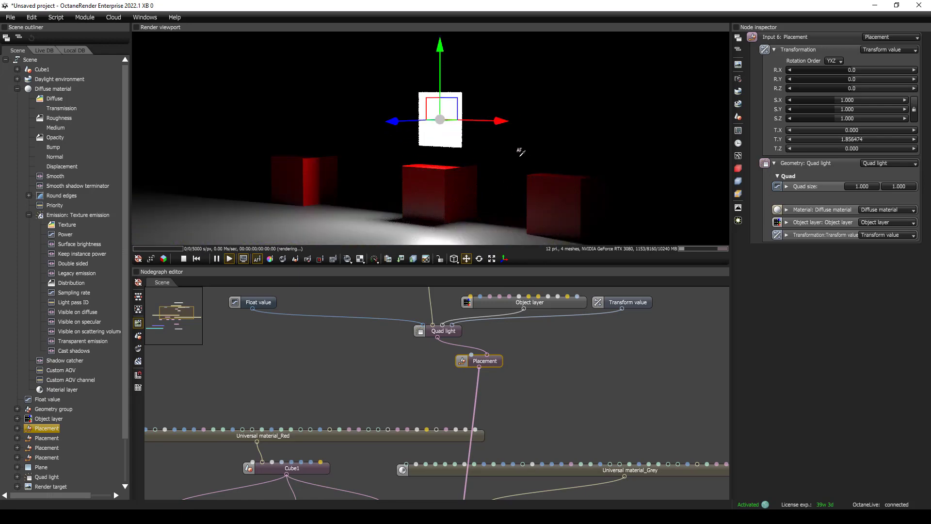
drag(519, 152, 338, 174)
drag(490, 364, 447, 367)
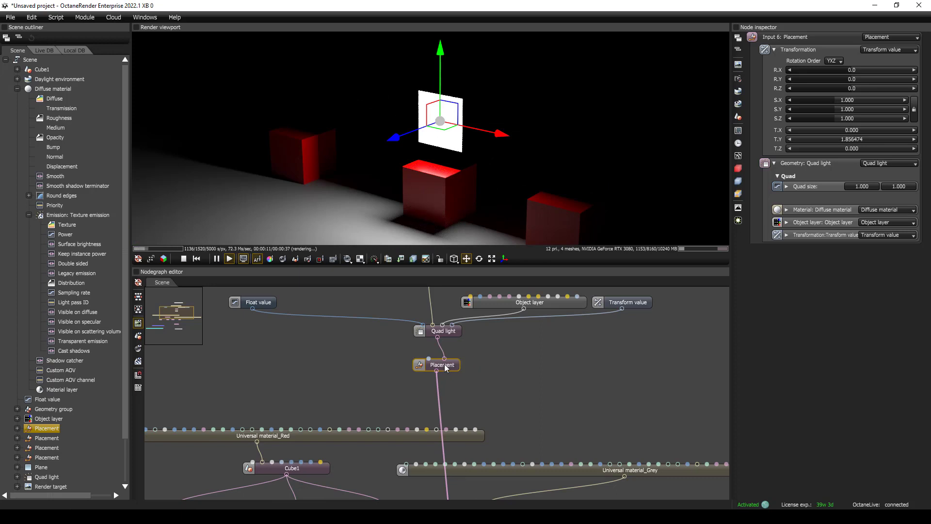
- Duplicate the Quad light's Placement into the Geometry group and shift the copy to about -3.51 on X
key(ctrl+c)
key(ctrl+v)
drag(456, 371, 544, 367)
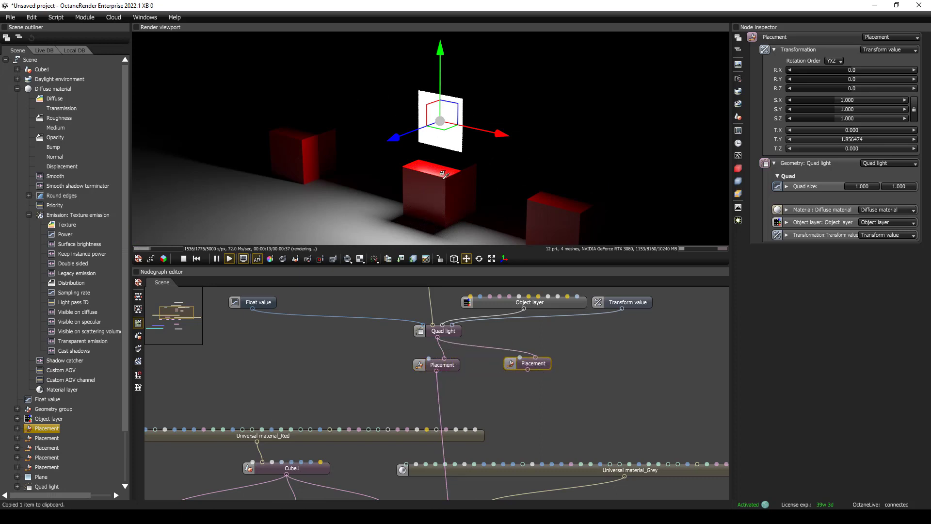
scroll(589, 363, down, 1)
scroll(589, 363, down, 2)
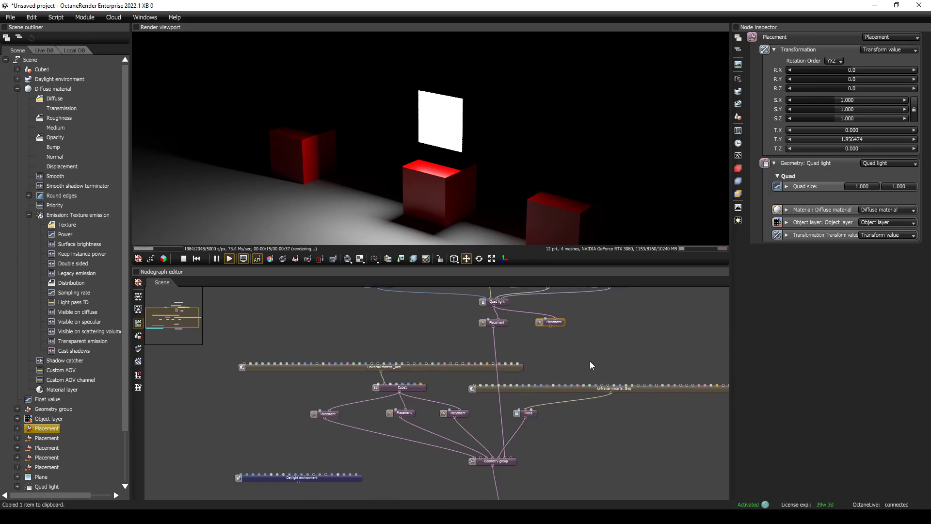
drag(551, 325, 512, 458)
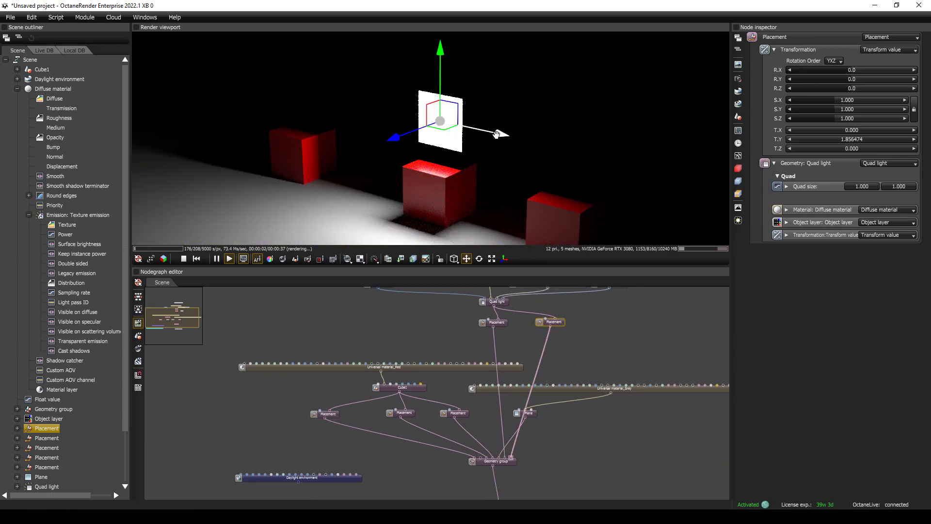
drag(493, 134, 339, 122)
- Set the power of the Quad light's Texture emission to 26.2
scroll(588, 362, up, 2)
drag(606, 316, 585, 378)
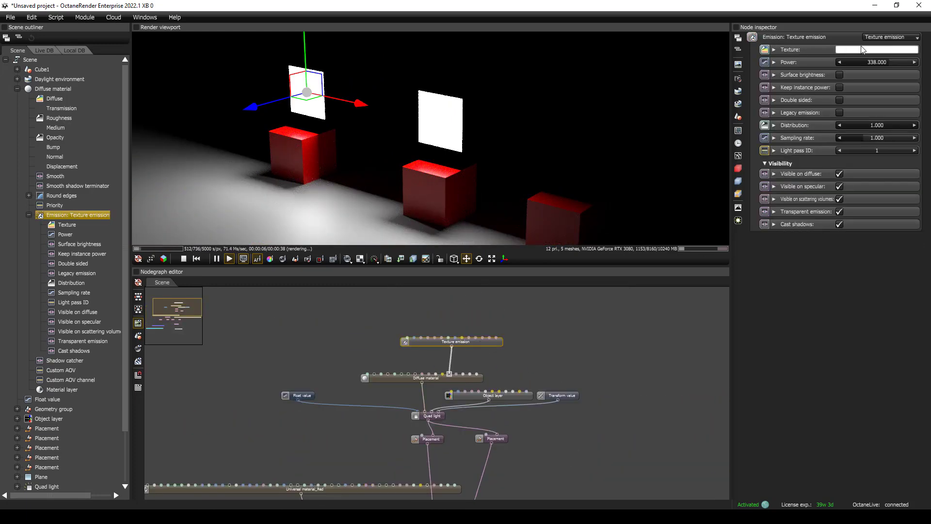
mouse_move(879, 61)
mouse_down()
mouse_move(866, 62)
mouse_move(876, 68)
mouse_up()
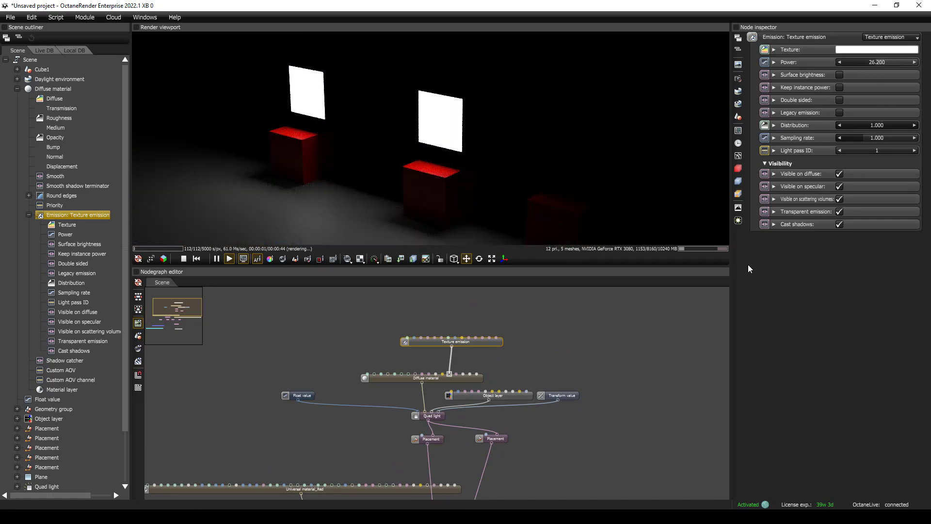
- Collapse the Float value, Object layer and Transform value nodes back into the Quad light
drag(659, 370, 562, 398)
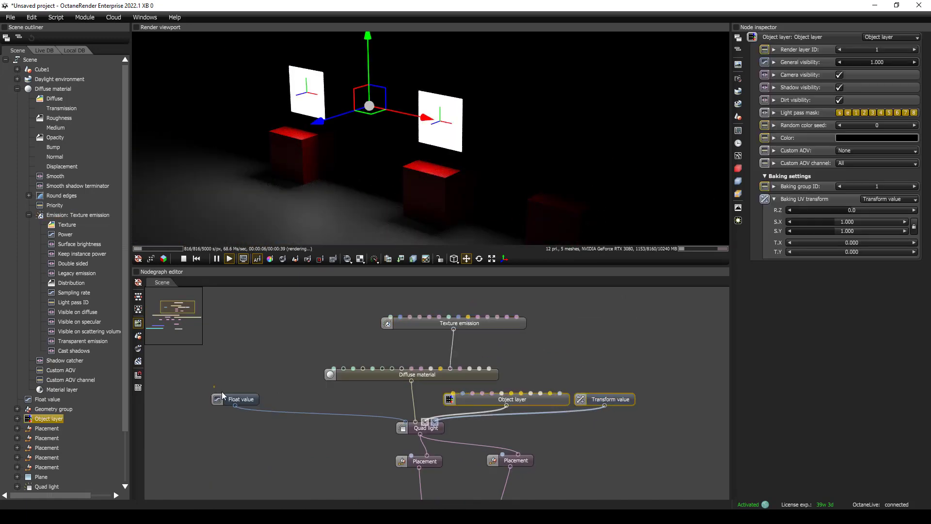
drag(222, 391, 247, 406)
right_click(248, 406)
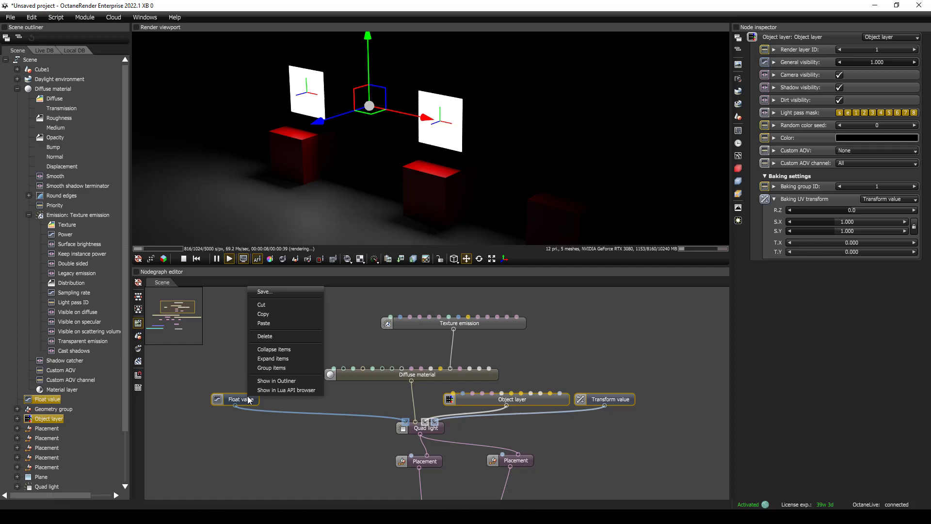
click(276, 348)
scroll(545, 400, down, 1)
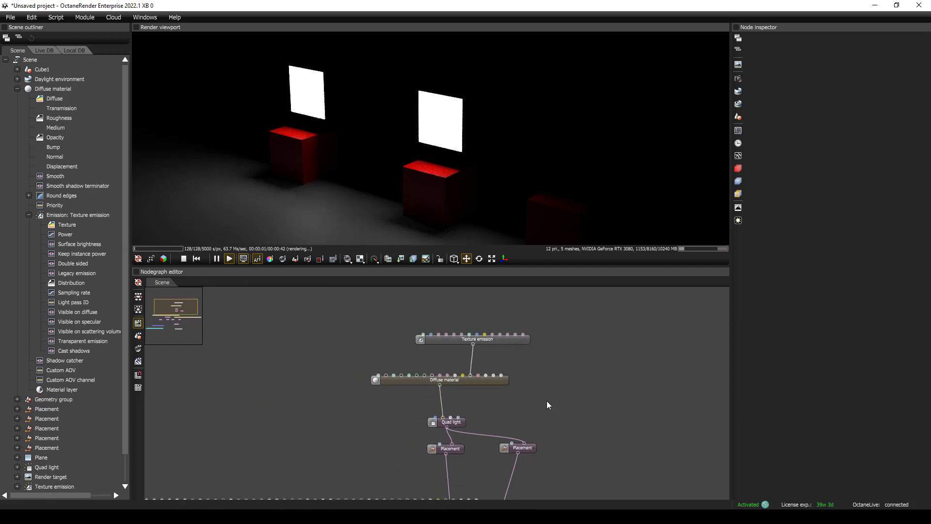
- Arrange the Quad light node centrally above its two Placement nodes
scroll(536, 421, up, 1)
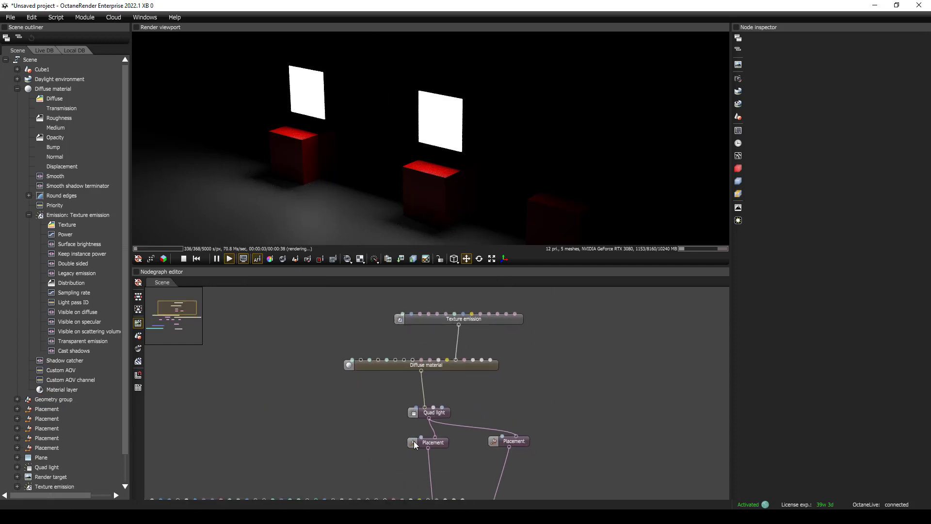
scroll(506, 404, down, 1)
drag(505, 397, 514, 395)
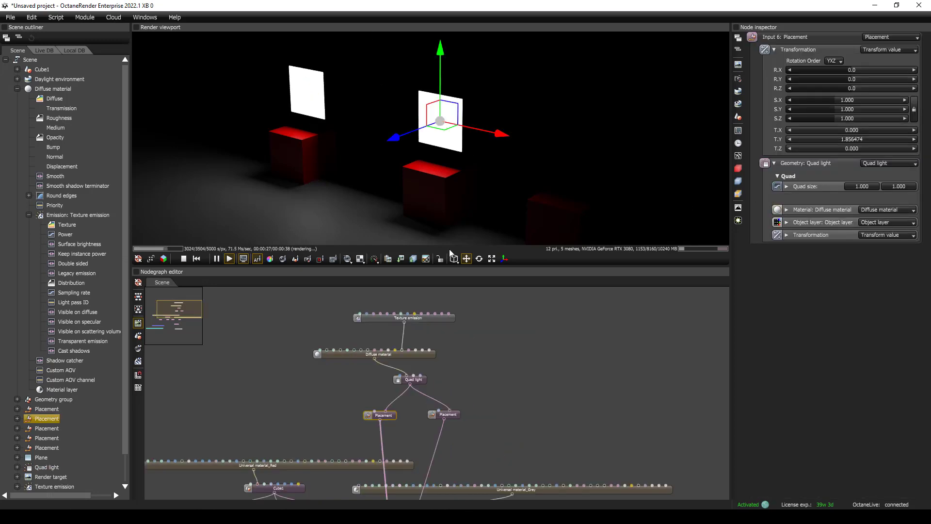
- Tilt the Quad light instance above the middle cube downward about X using its Placement's rotation gizmo
click(479, 259)
click(479, 258)
click(467, 259)
click(479, 260)
click(489, 259)
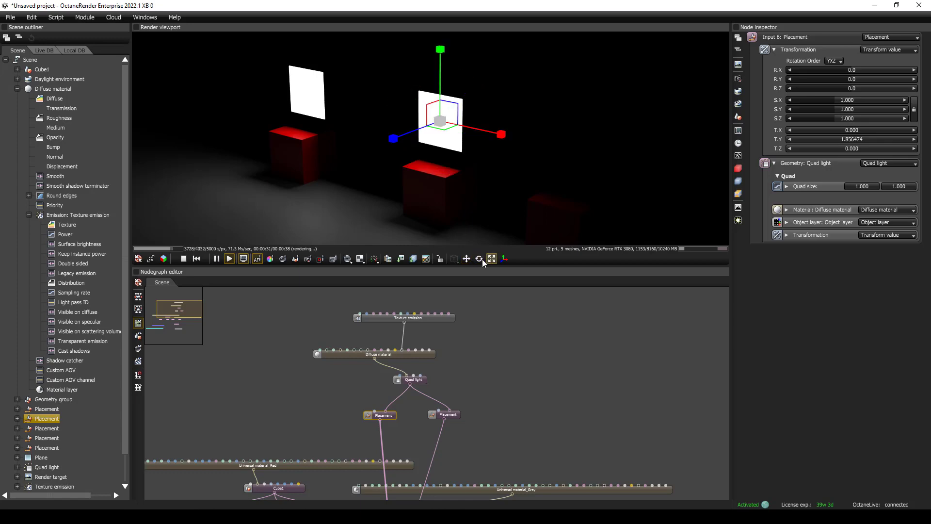
click(470, 259)
click(479, 259)
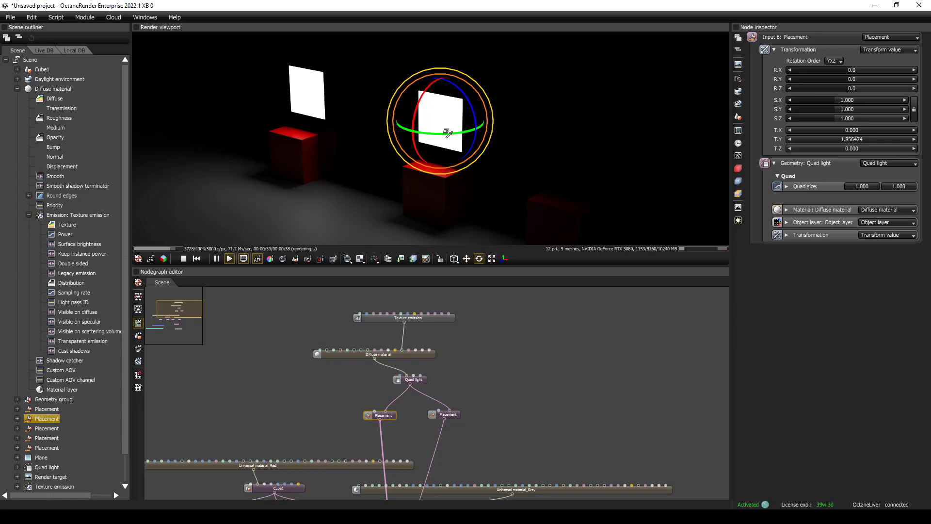
drag(426, 92, 428, 246)
- Rotate the duplicated Placement to about 48.6 on X and move it to about -4.95 on X
click(445, 416)
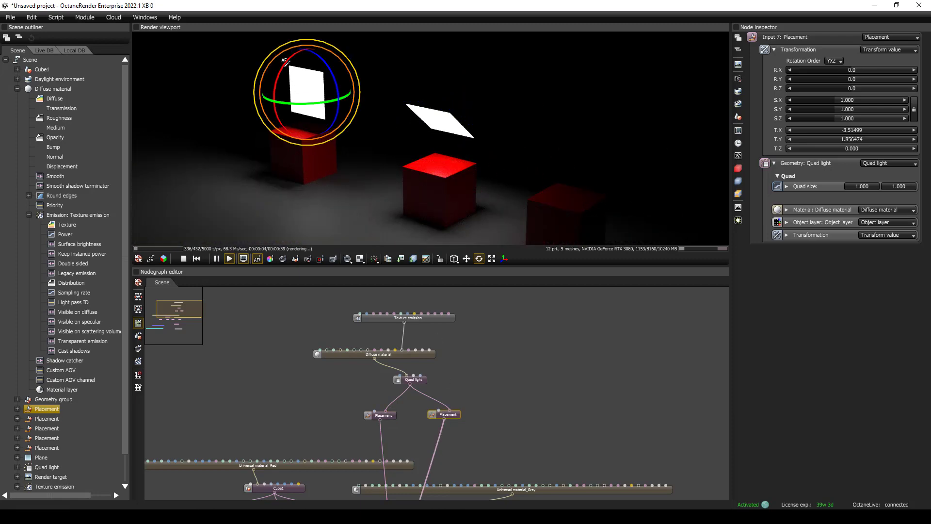
drag(285, 61, 281, 118)
key(w)
drag(355, 103, 309, 93)
- Pick the Quad light above the middle cube with the object picker and examine which node it selects in the graph
click(440, 124)
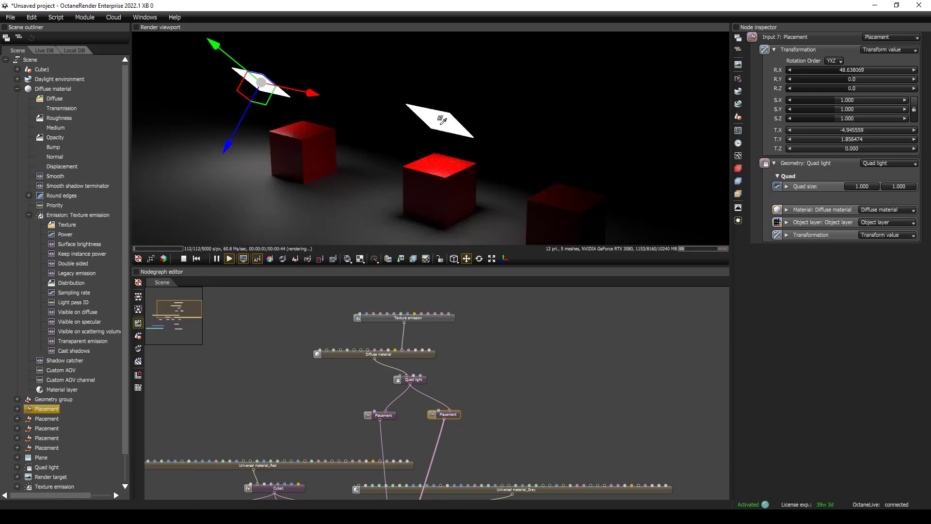
key(o)
click(450, 131)
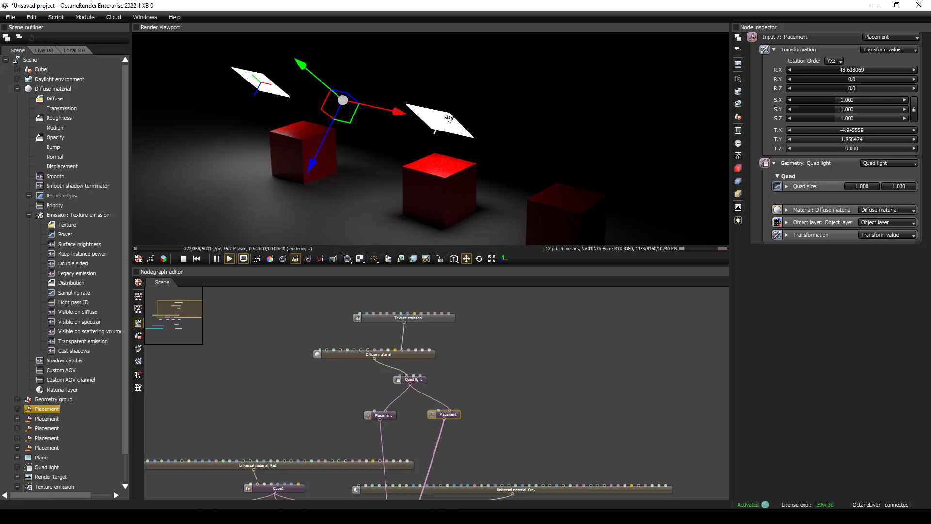
click(421, 172)
click(457, 123)
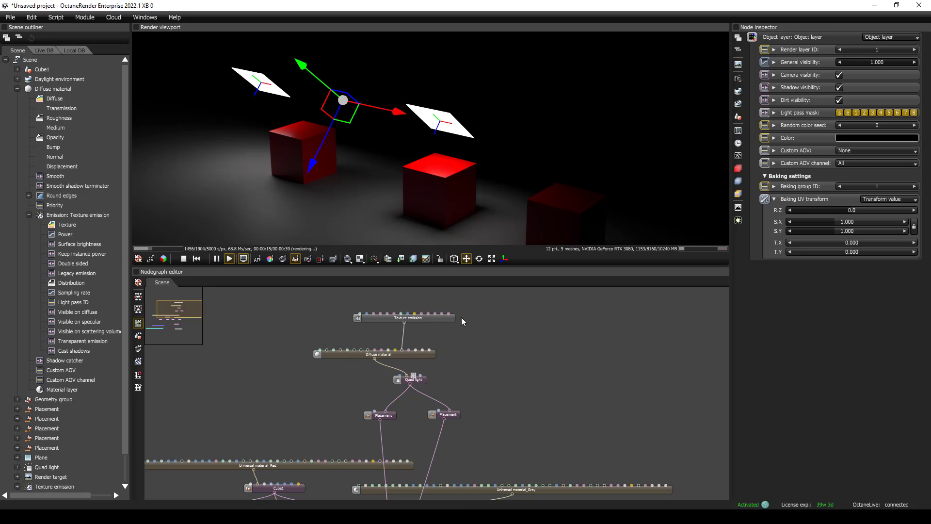
click(453, 416)
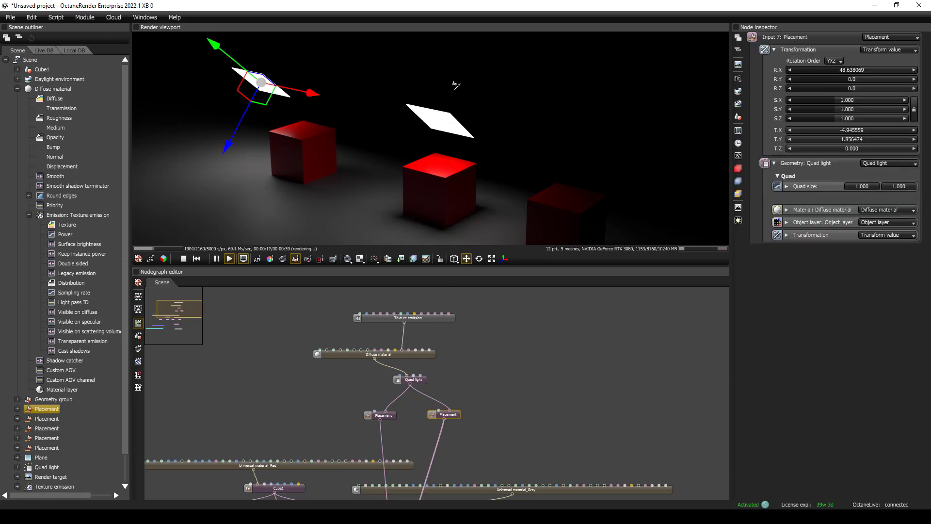
click(422, 109)
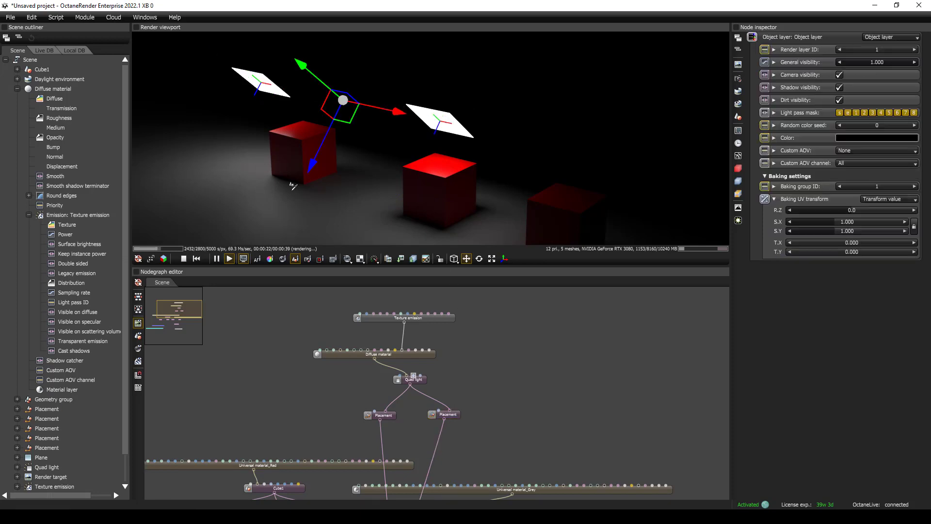
scroll(407, 409, down, 5)
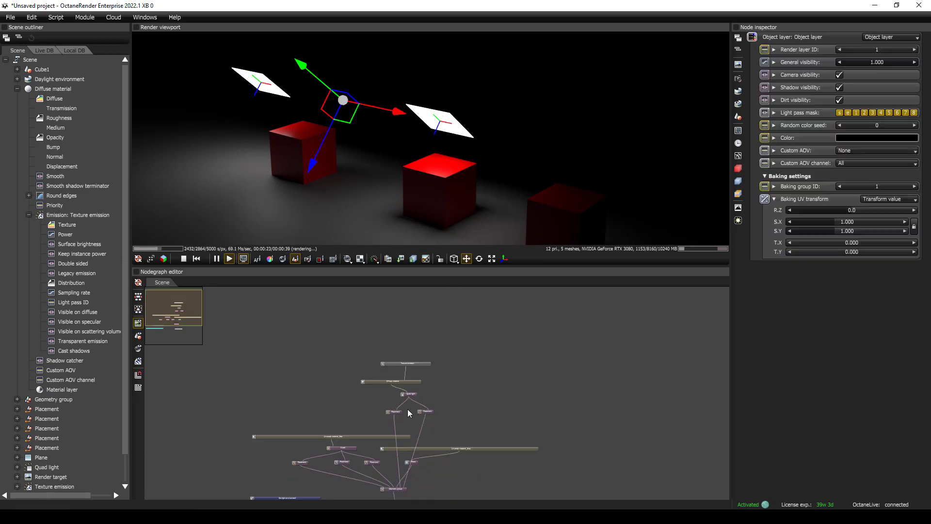
scroll(407, 409, up, 4)
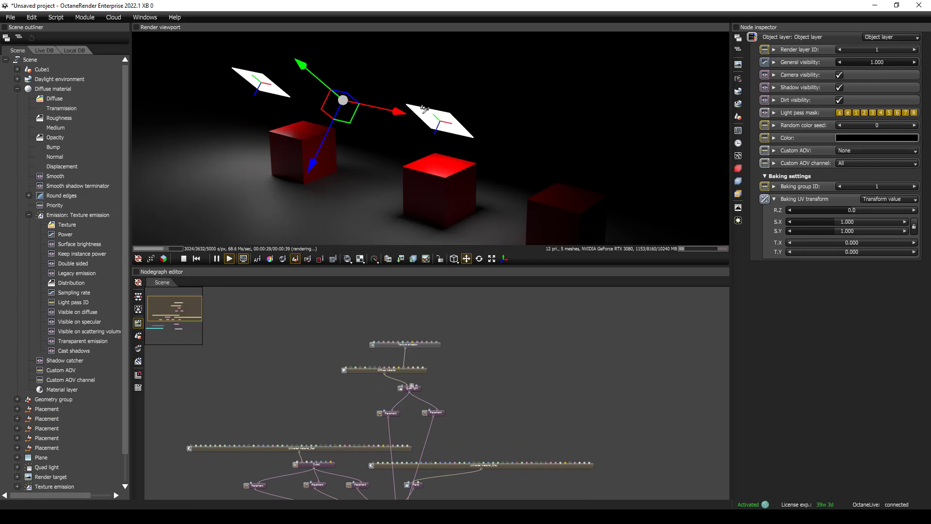
- Show the picked Object layer in the graph editor
click(807, 37)
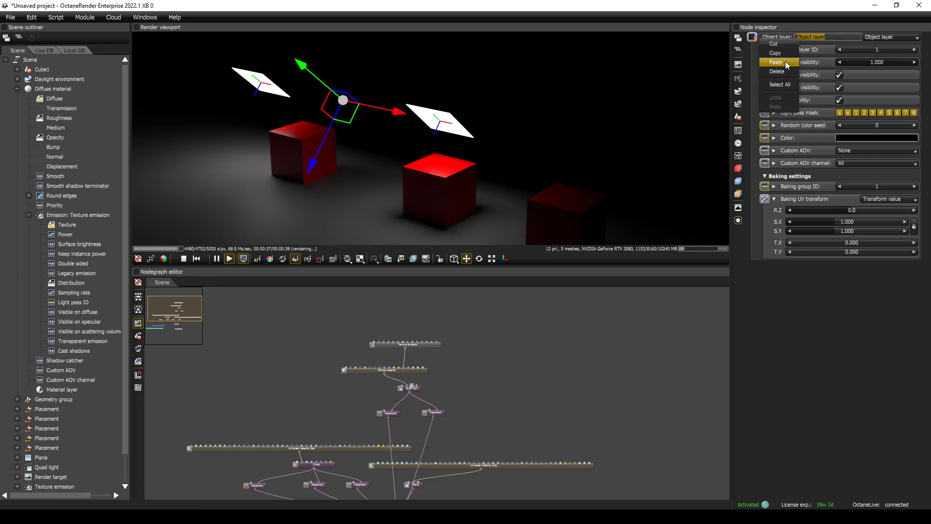
click(782, 27)
right_click(781, 38)
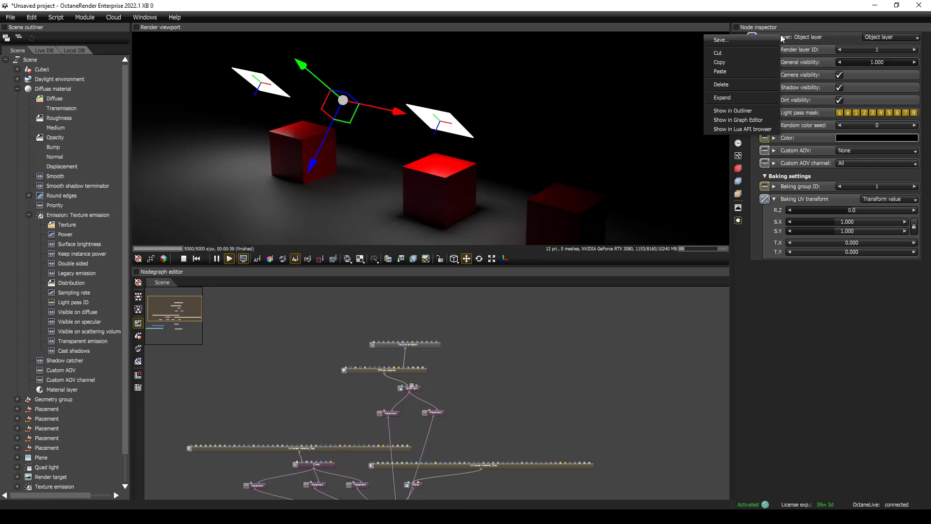
click(751, 120)
- Move the duplicated Quad light Placement backward along its local Z axis, away from the far cube
click(411, 389)
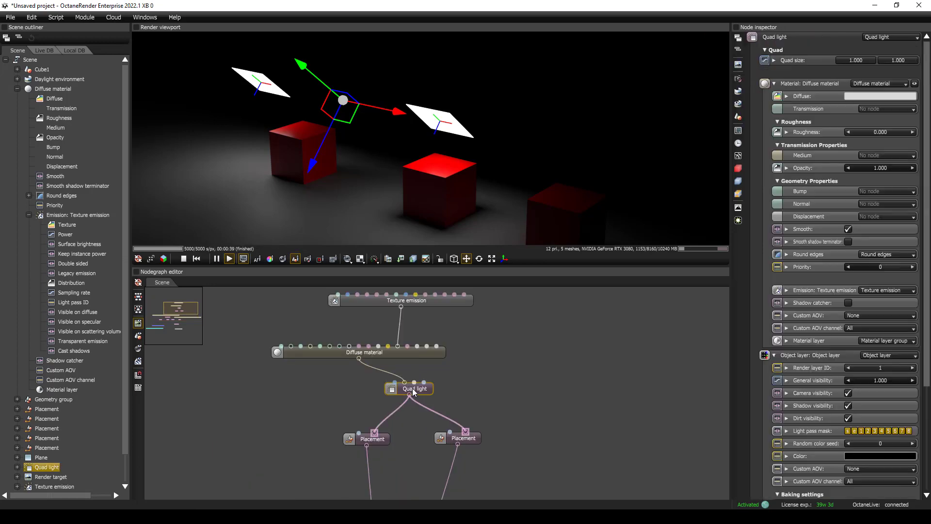
click(470, 440)
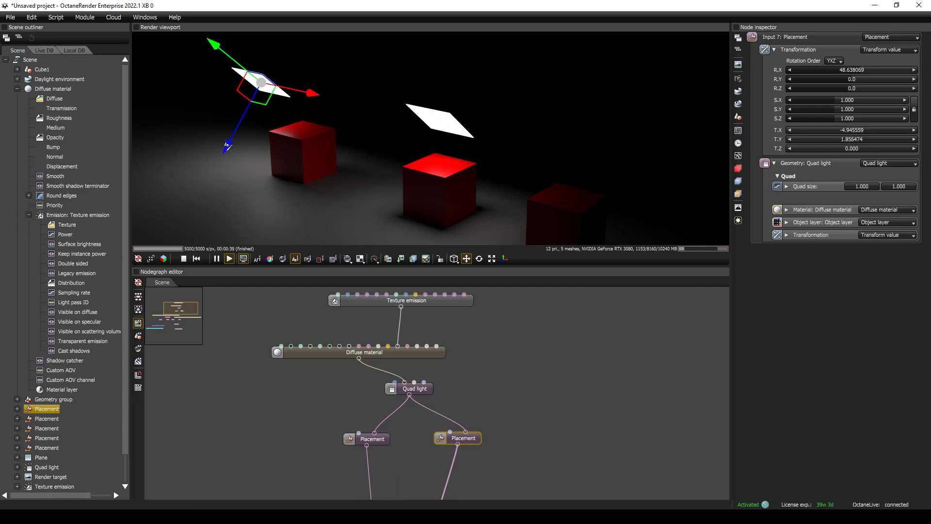
mouse_move(218, 165)
mouse_down()
mouse_move(206, 175)
mouse_move(214, 170)
mouse_up()
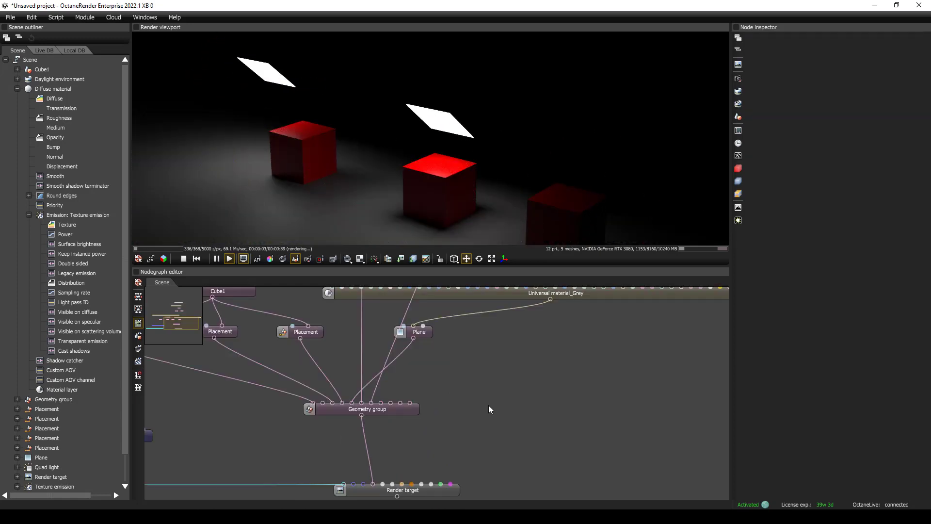
- Add a Sphere light node beside the Geometry group
right_click(487, 406)
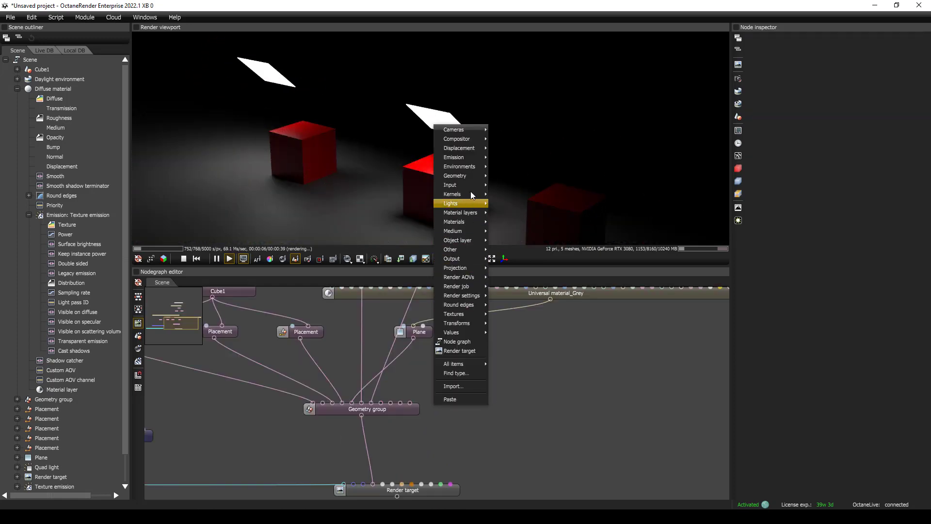
mouse_move(466, 205)
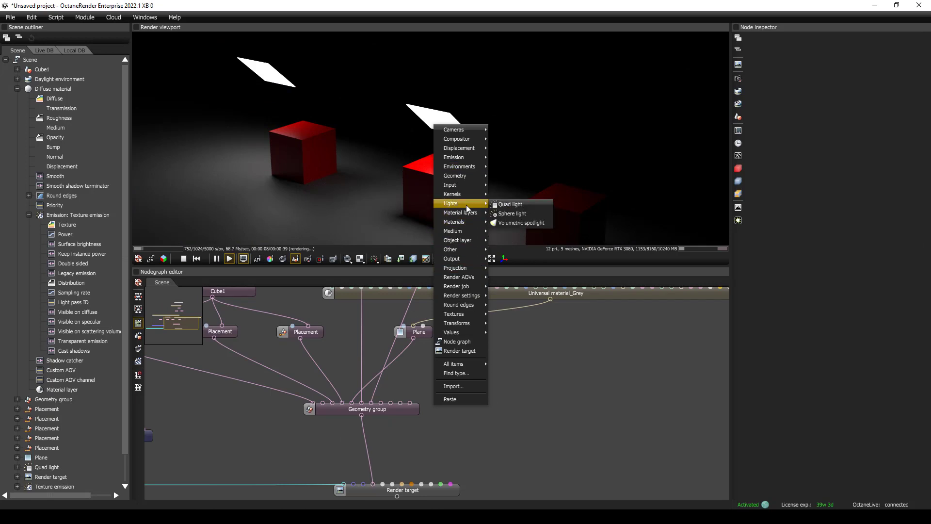
click(508, 213)
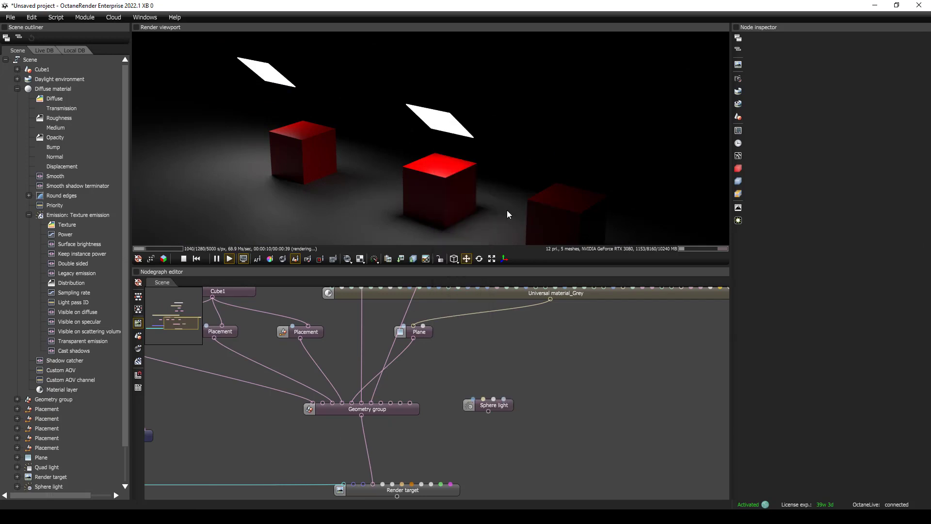
- Add a Placement node beneath the Sphere light and wire it between the light and the Geometry group
key(Tab)
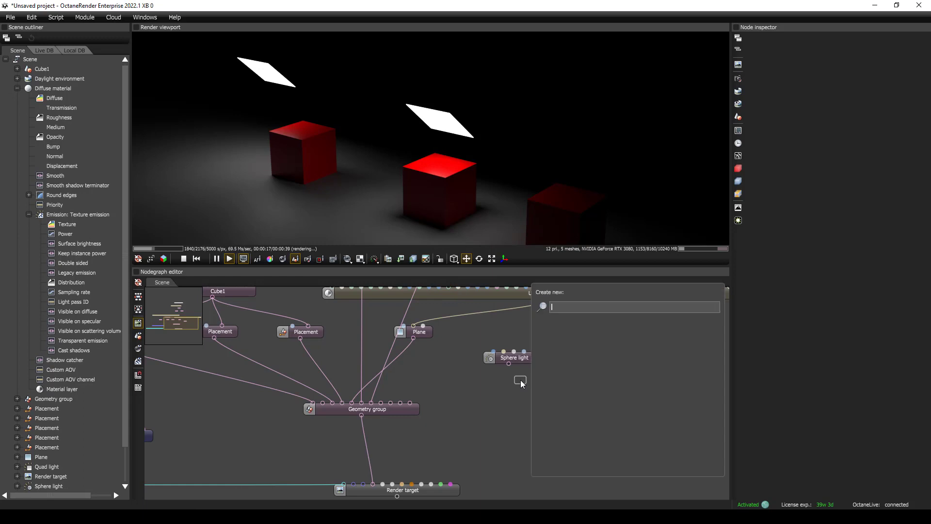
text(place)
key(Return)
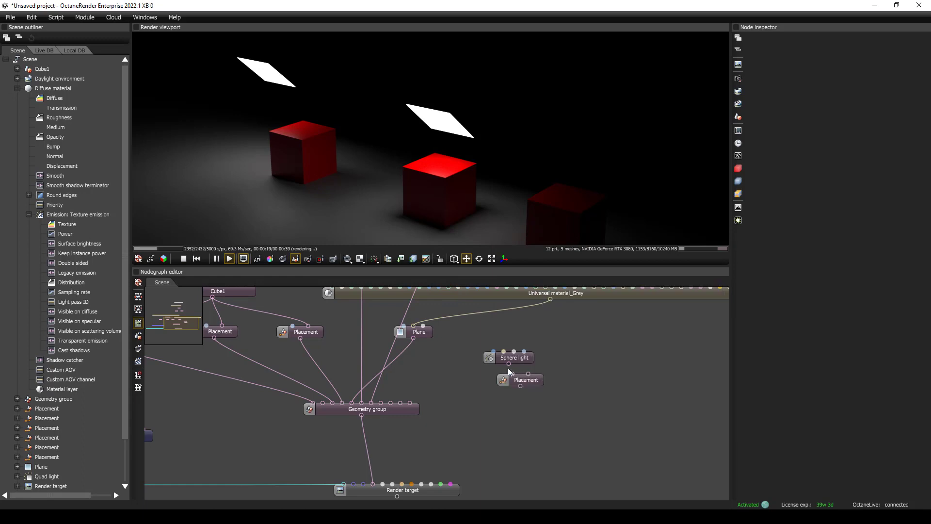
drag(508, 363, 409, 403)
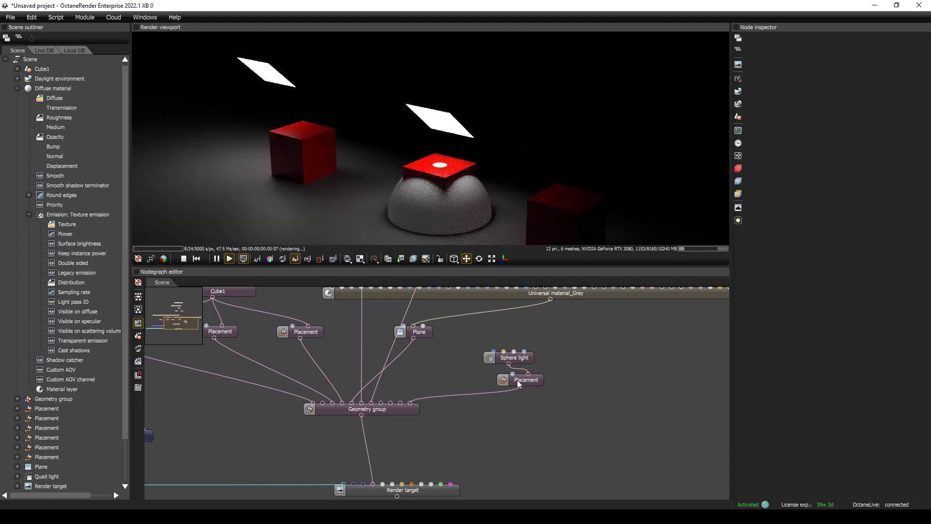
- Raise the Sphere light's Placement to about 2.57 on Y
click(517, 380)
drag(440, 100, 432, 23)
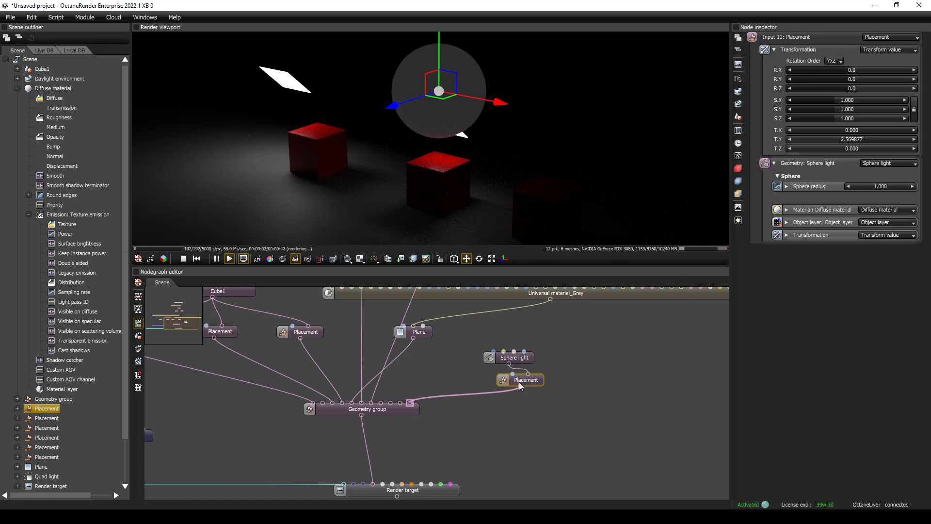
- Expand the Sphere light's Texture emission into its own node in the graph
click(514, 359)
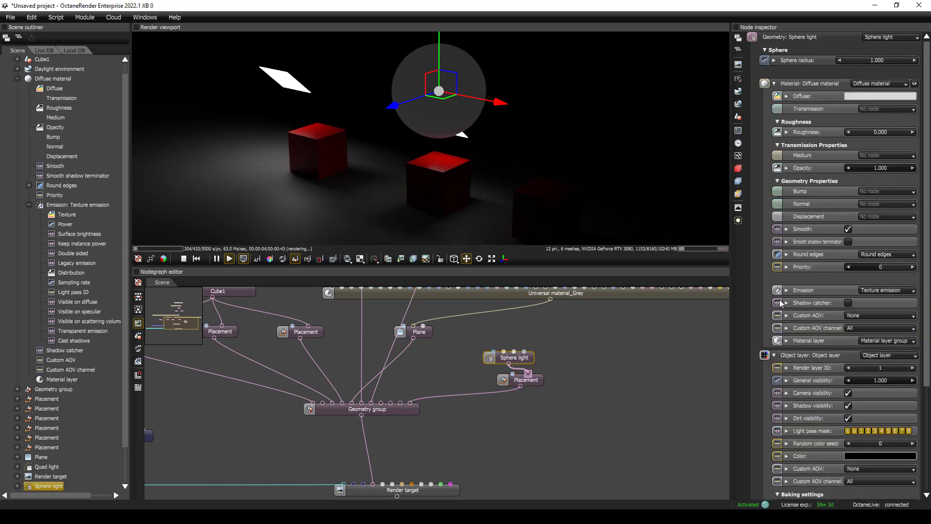
right_click(803, 293)
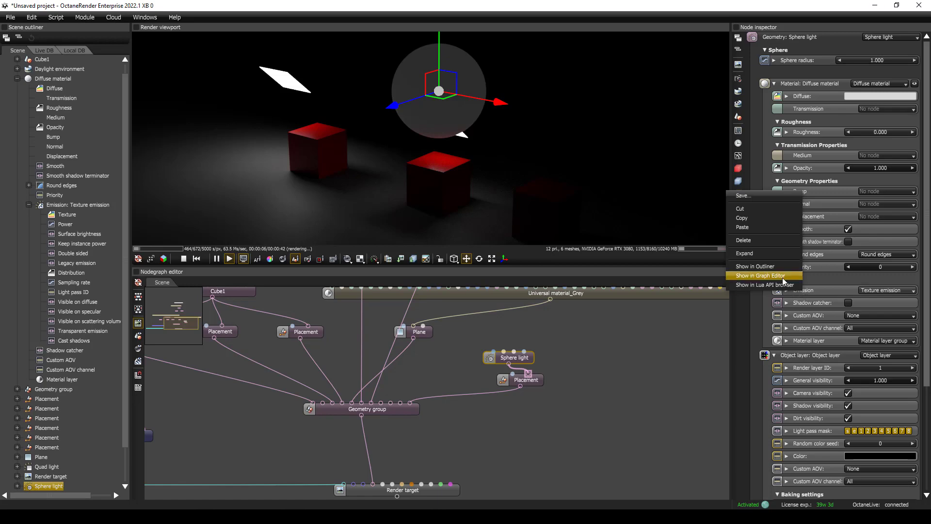
click(770, 253)
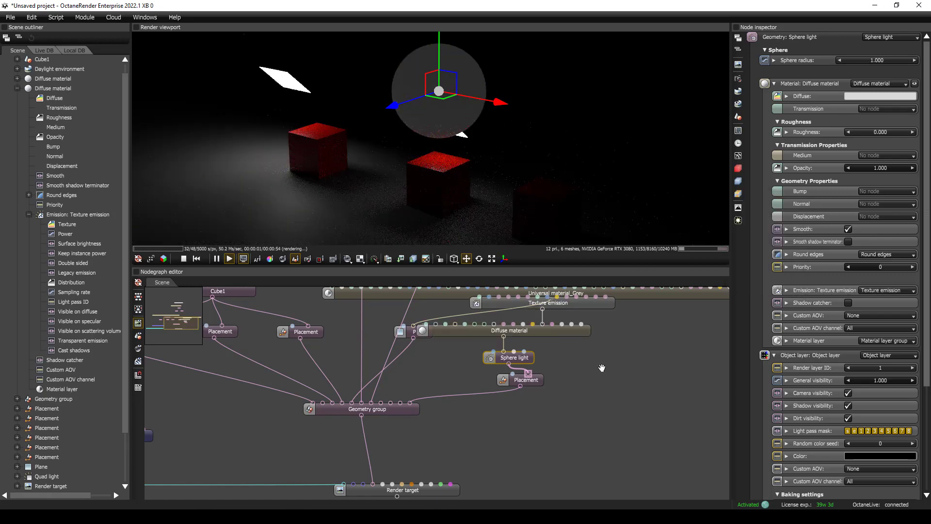
- Raise the Power of the Sphere light's Texture emission node to 2480
scroll(566, 414, down, 3)
drag(605, 371, 310, 313)
drag(571, 381, 569, 364)
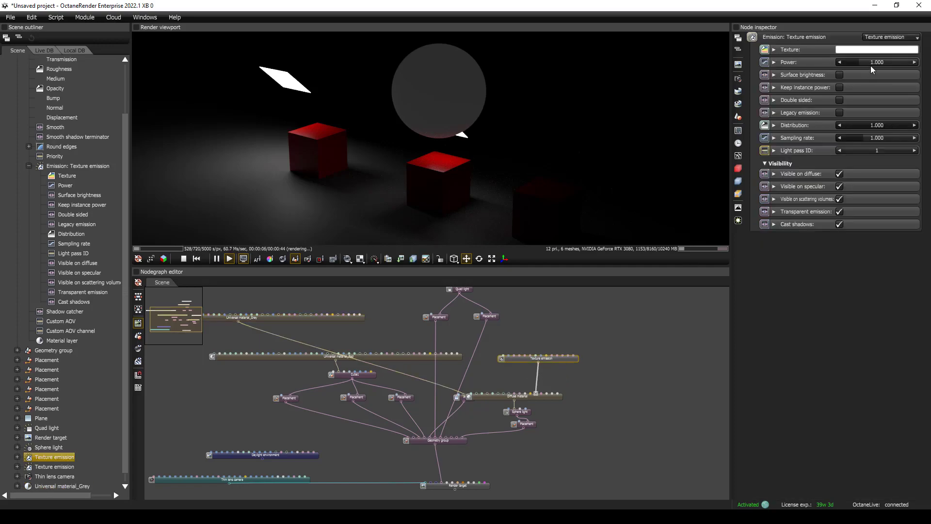
drag(871, 66, 898, 65)
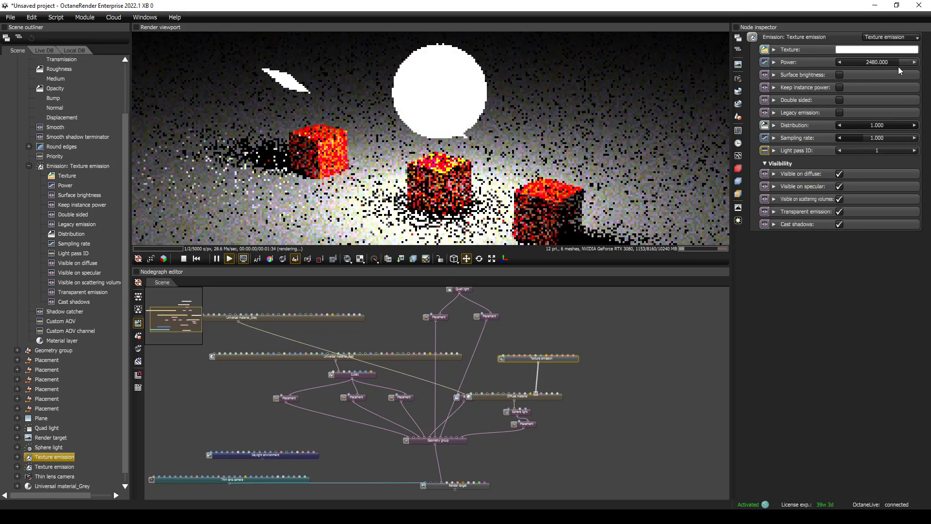
- Shift the Sphere light's Placement to about 2.93 on X and enlarge the render viewport
click(453, 124)
drag(495, 101, 610, 127)
drag(422, 205, 465, 207)
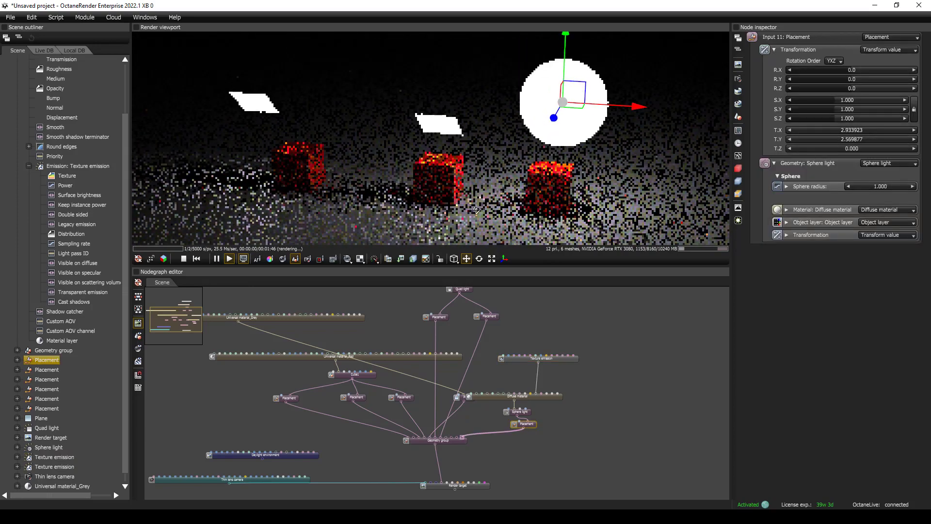
right_drag(466, 207, 478, 152)
drag(477, 152, 523, 185)
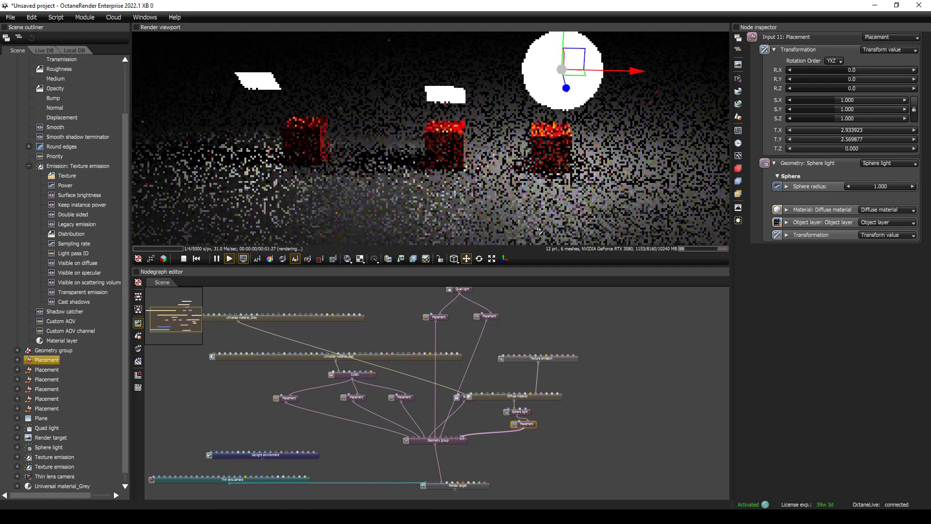
drag(539, 265, 544, 326)
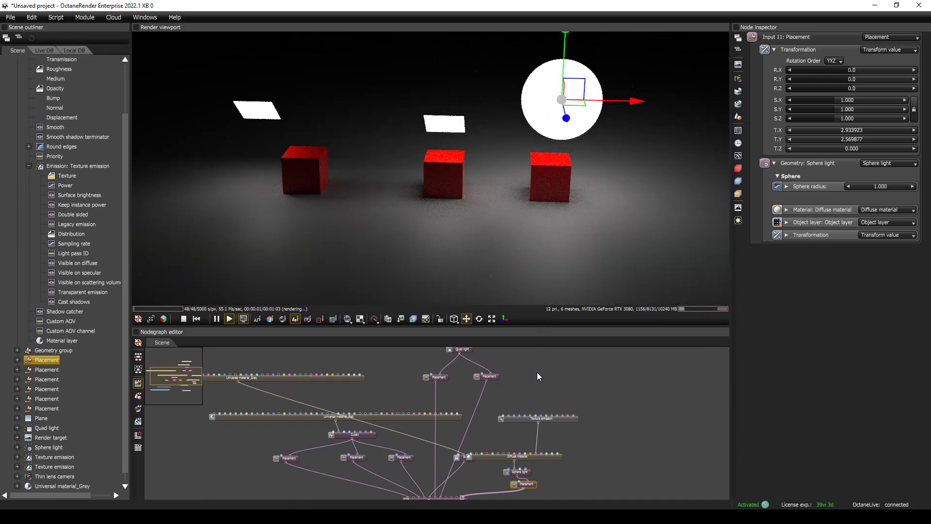
- Cut the connections to the Geometry group from the Sphere light's Placement and one of the Quad light's two Placements
scroll(537, 372, up, 4)
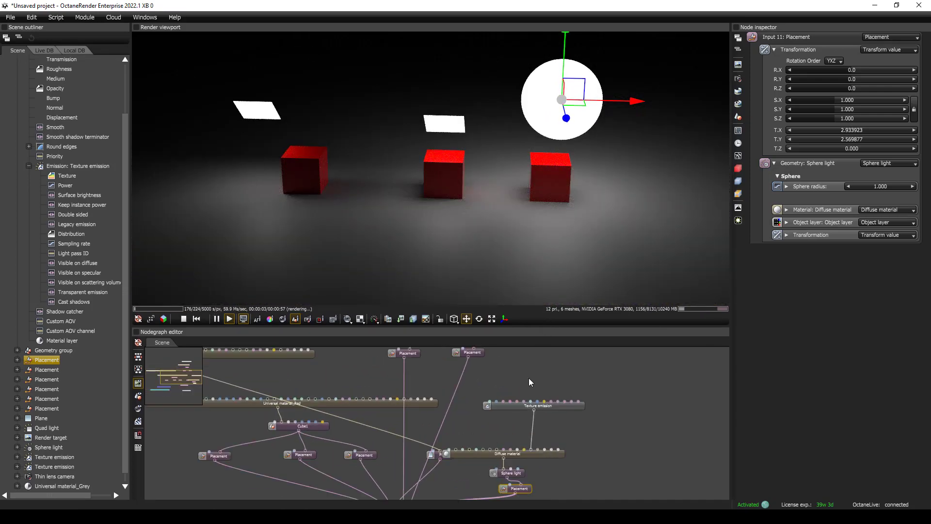
middle_drag(529, 382, 524, 367)
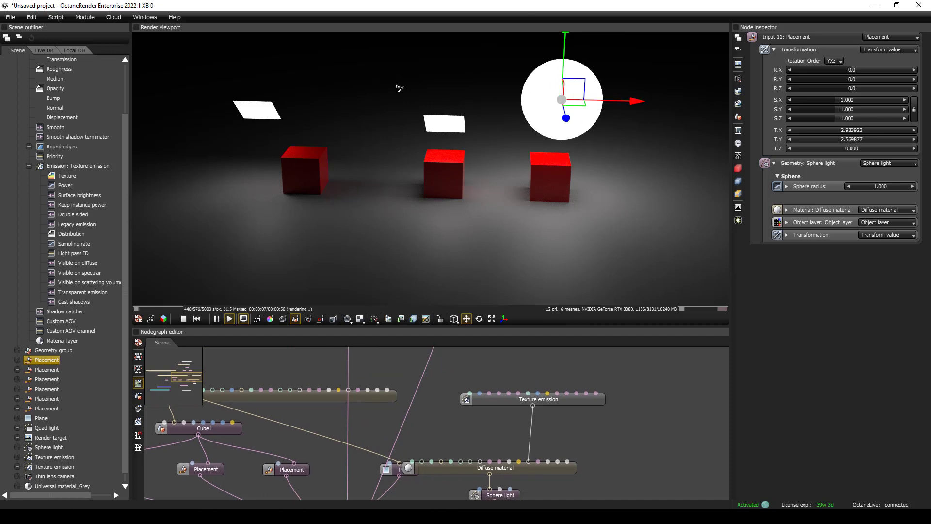
scroll(446, 466, down, 2)
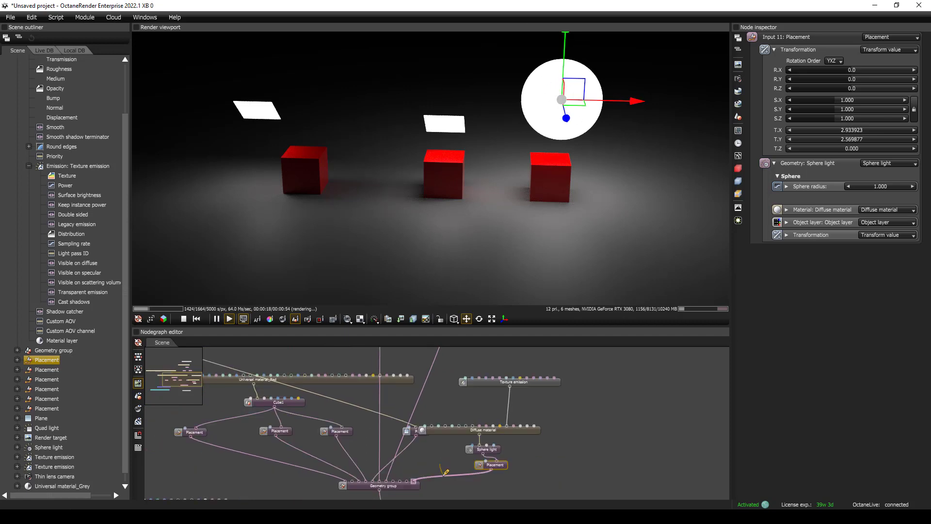
drag(444, 474, 446, 479)
middle_drag(453, 421, 453, 483)
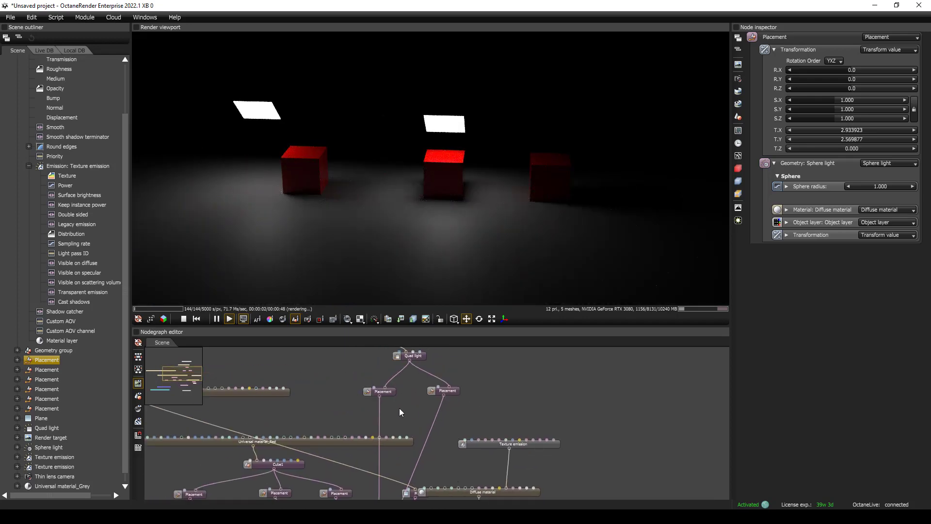
drag(443, 395, 457, 408)
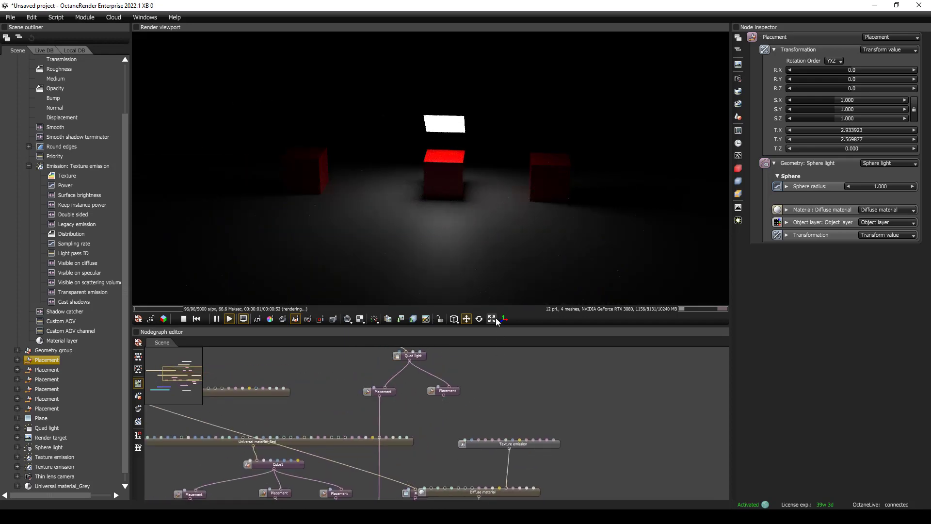
- Scale the Quad light's connected Placement uniformly up to about 13.14
click(492, 318)
click(421, 354)
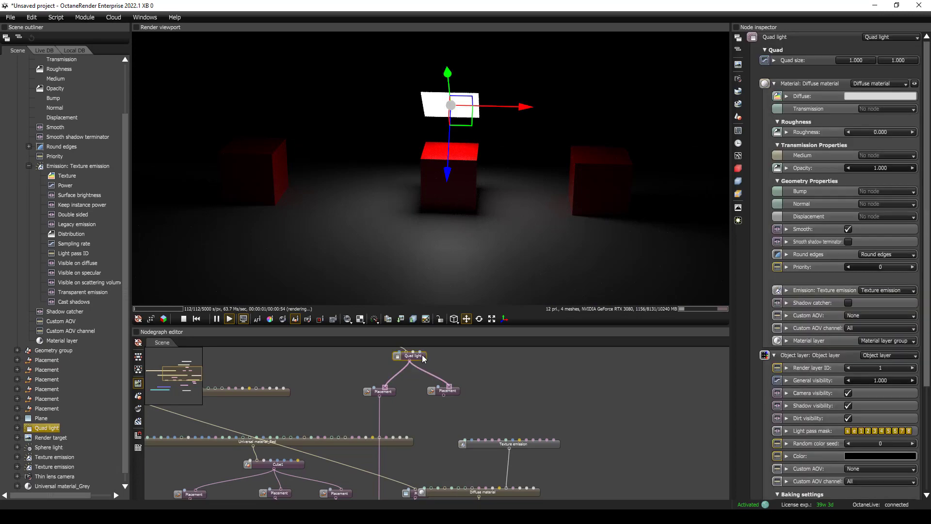
drag(523, 199, 480, 196)
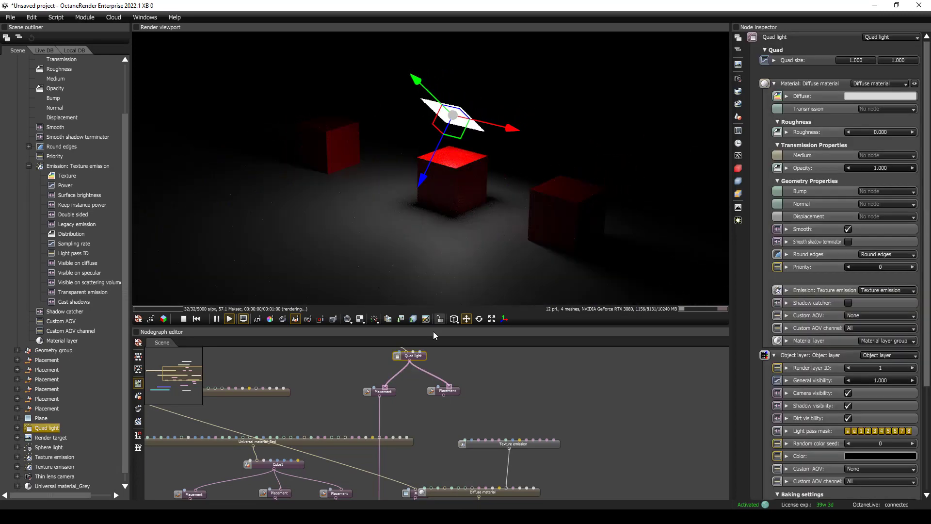
middle_drag(403, 391, 411, 403)
click(401, 403)
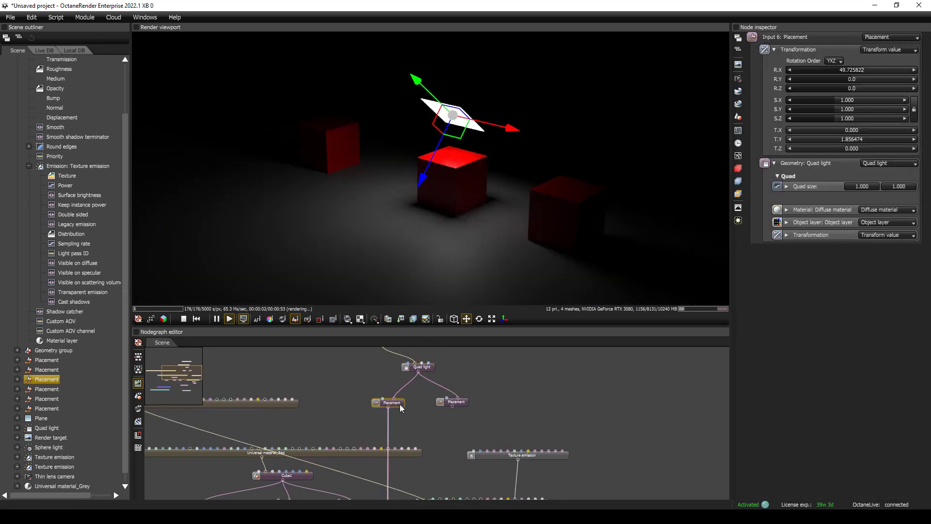
click(479, 318)
click(490, 319)
drag(452, 116, 630, 3)
scroll(530, 114, down, 4)
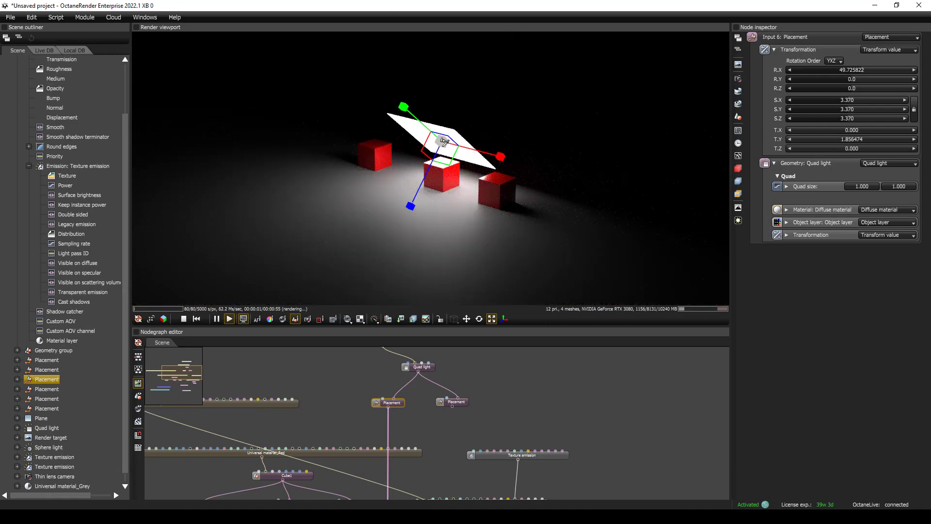
drag(442, 141, 540, 2)
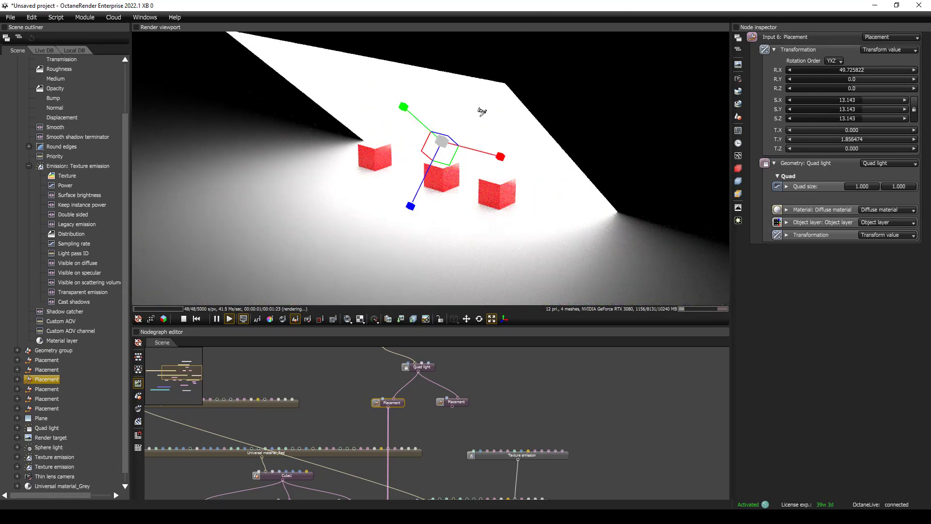
- Move the enlarged Quad light's Placement above and behind the cubes, to about X 0.77, Y 8.06, Z -3.57
key(w)
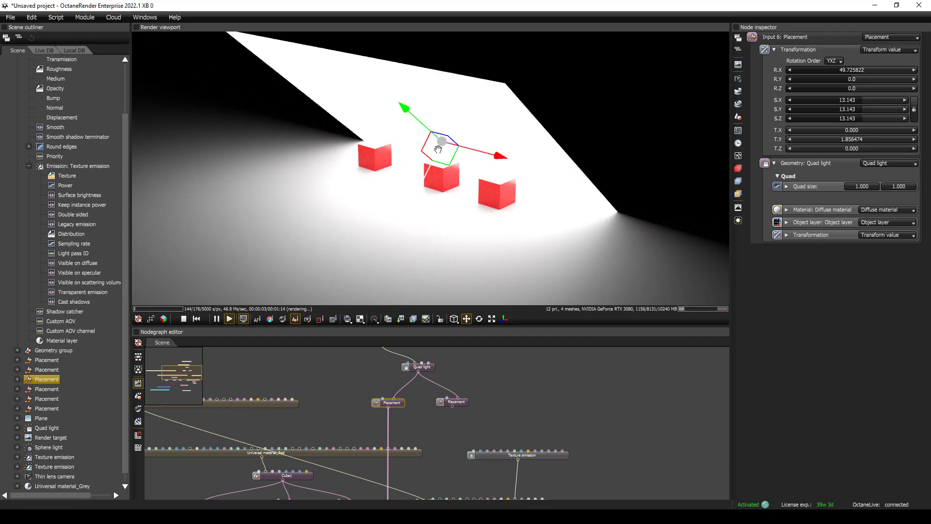
drag(438, 149, 480, 88)
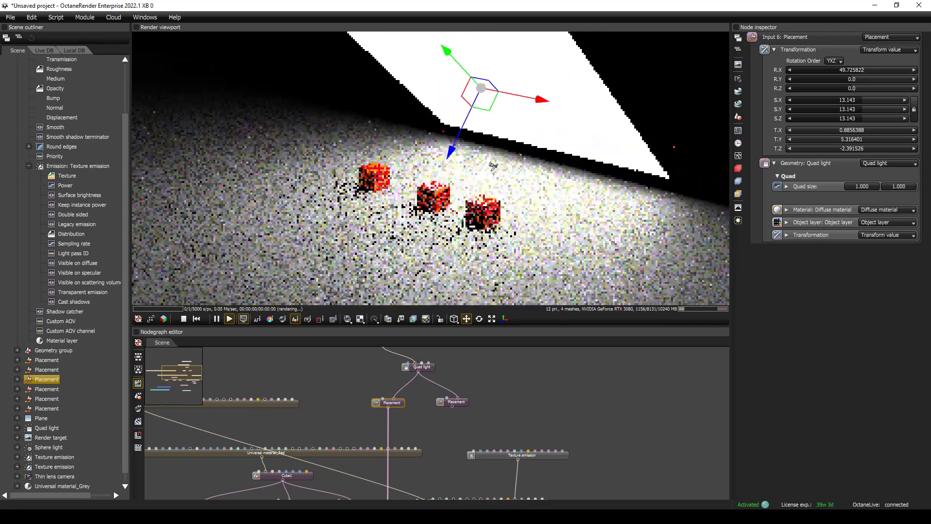
drag(493, 167, 485, 125)
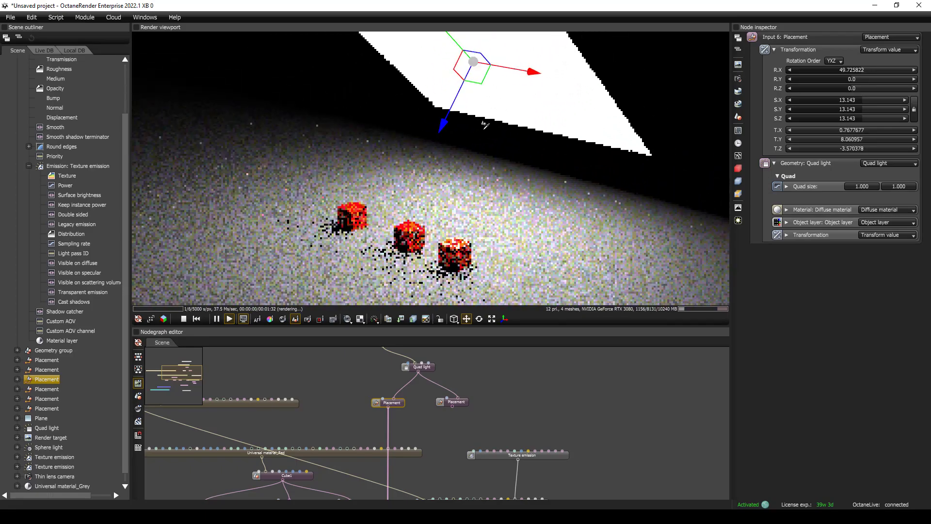
scroll(426, 190, up, 5)
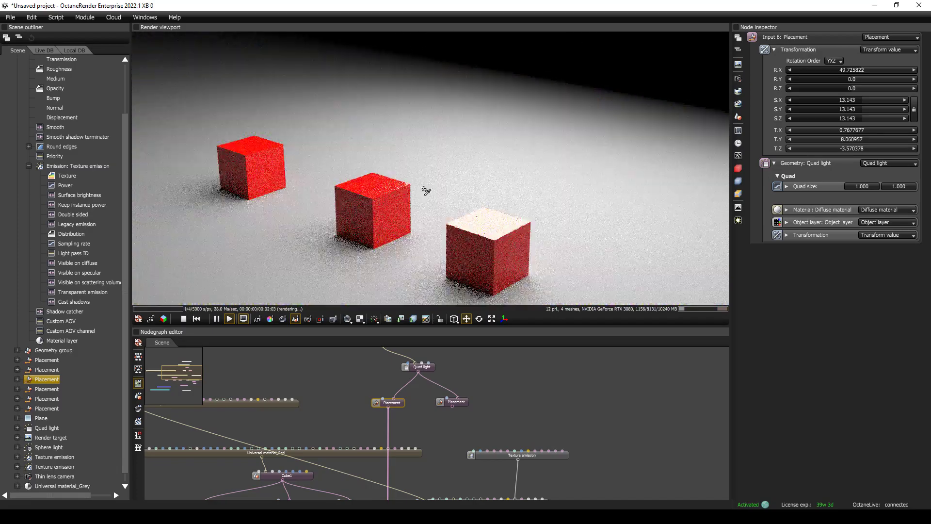
right_drag(425, 191, 476, 113)
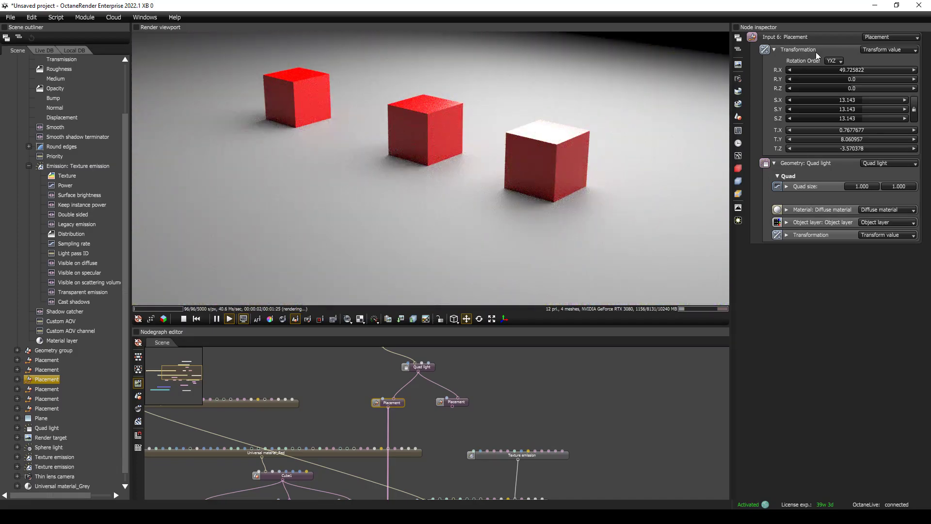
- Set the Quad light Placement's X rotation to 84.7
click(860, 70)
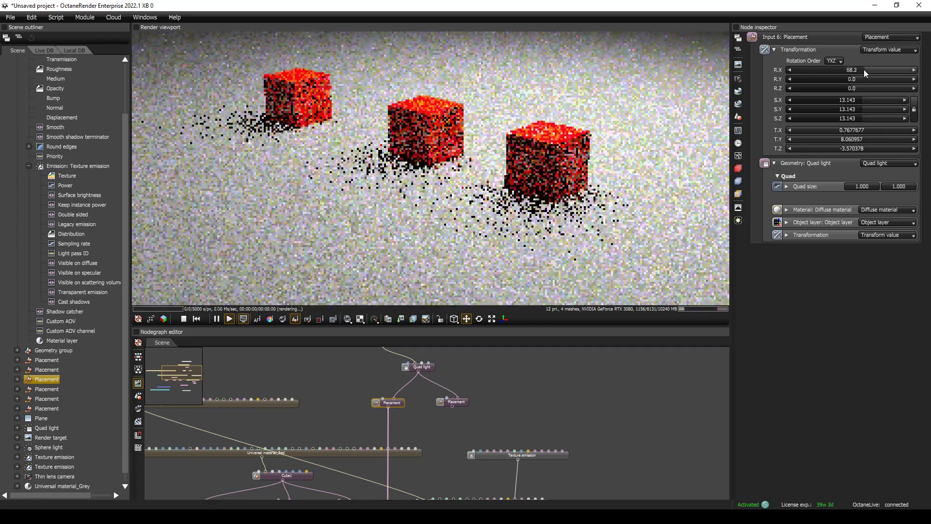
mouse_move(859, 69)
mouse_down()
mouse_move(848, 70)
mouse_move(883, 71)
mouse_move(867, 71)
mouse_up()
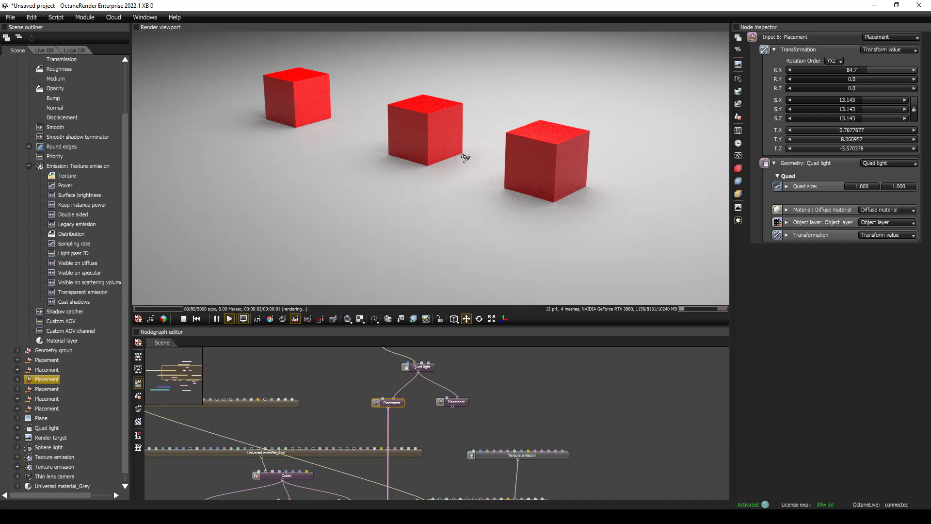
drag(479, 155, 451, 110)
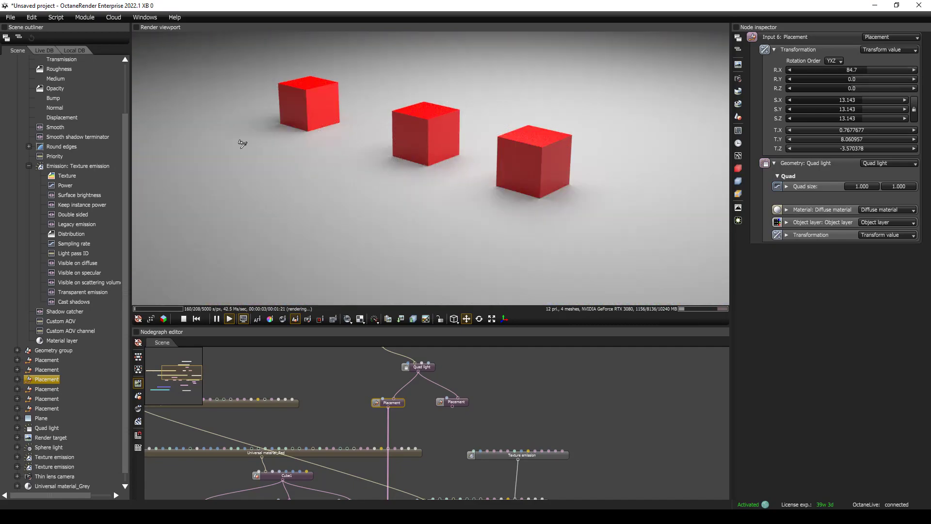
scroll(441, 193, down, 6)
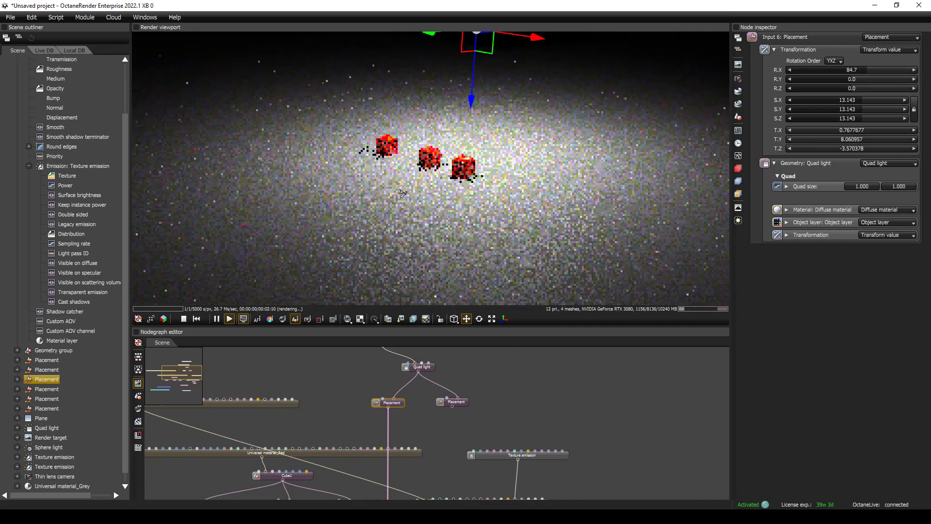
right_drag(477, 239, 471, 265)
- Narrow the Quad light Placement's X scale to about 5.12 and lower it to about Y 2.13, Z -0.17
click(492, 319)
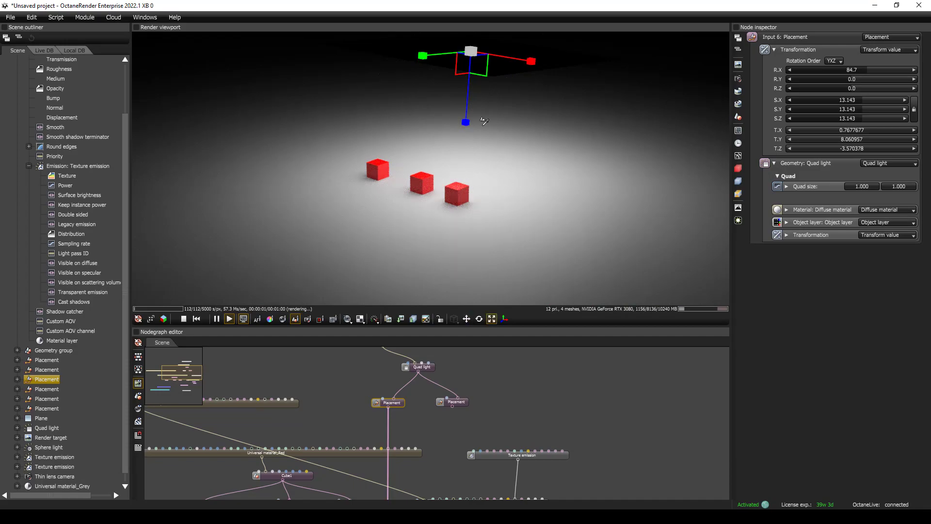
drag(474, 51, 426, 46)
key(w)
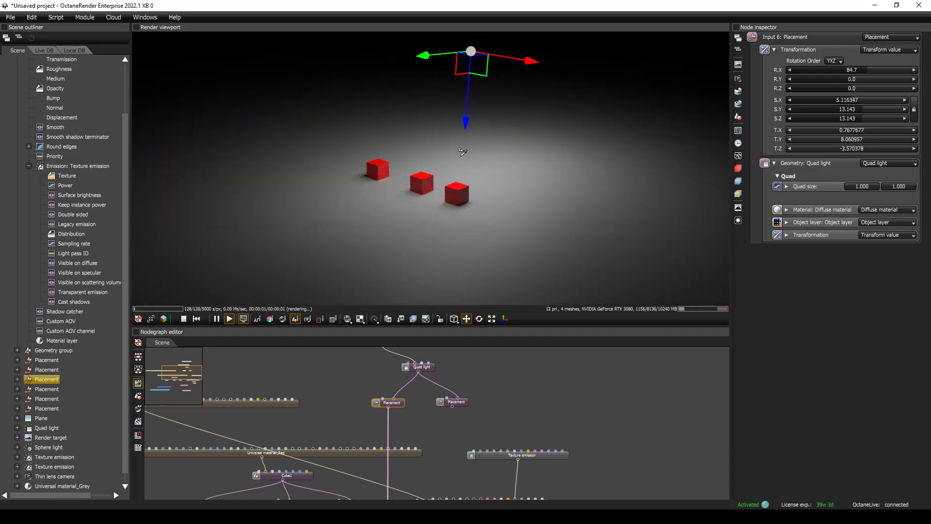
drag(464, 128, 460, 228)
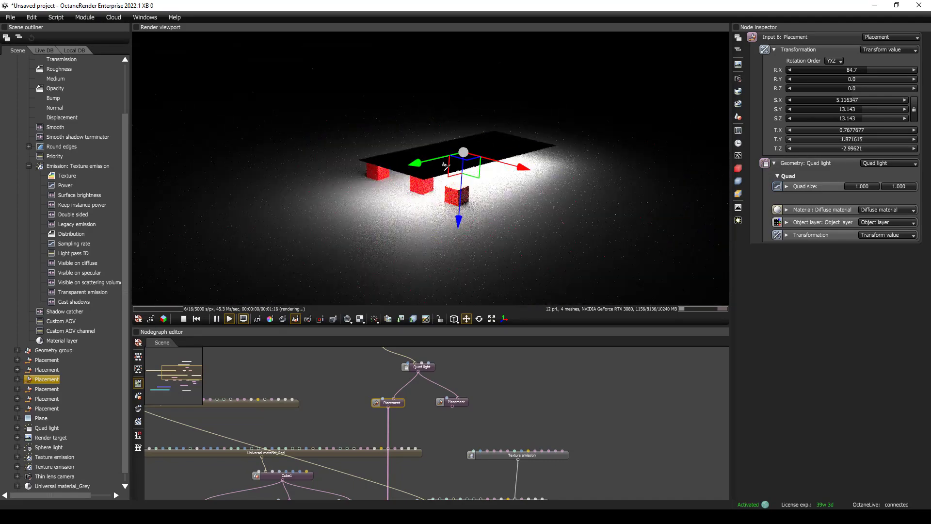
drag(424, 154, 467, 138)
scroll(458, 165, up, 2)
- Shrink the Quad light's Placement to a scale of about 0.35 on X, 0.31 on Y and 1.48 on Z
key(r)
scroll(413, 130, up, 5)
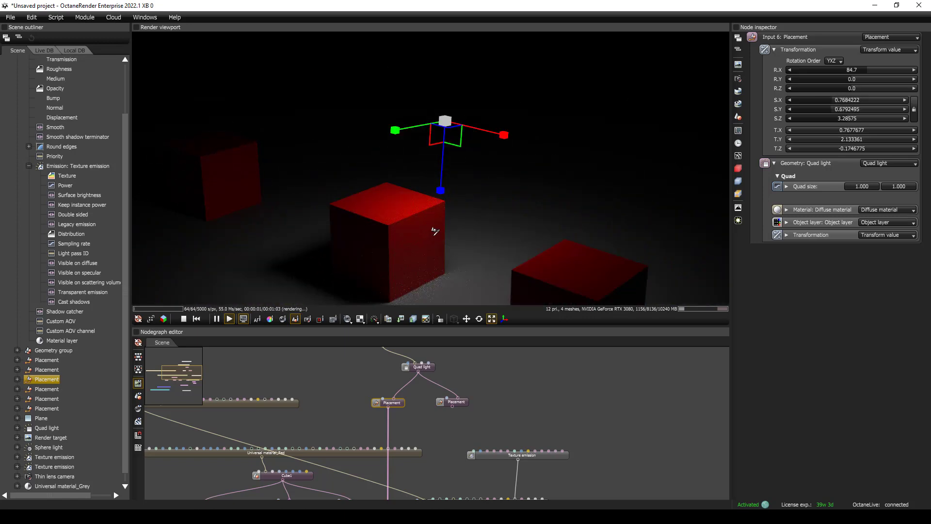
drag(435, 231, 417, 179)
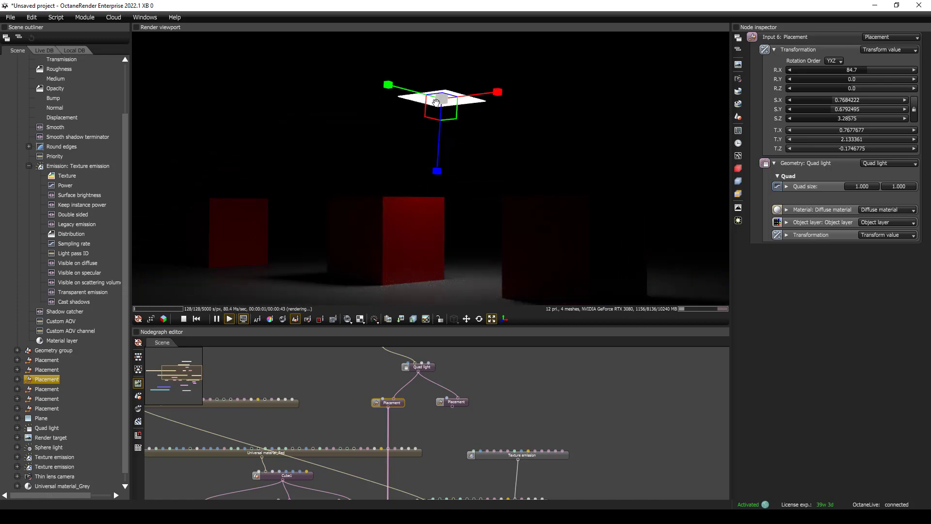
drag(437, 103, 438, 130)
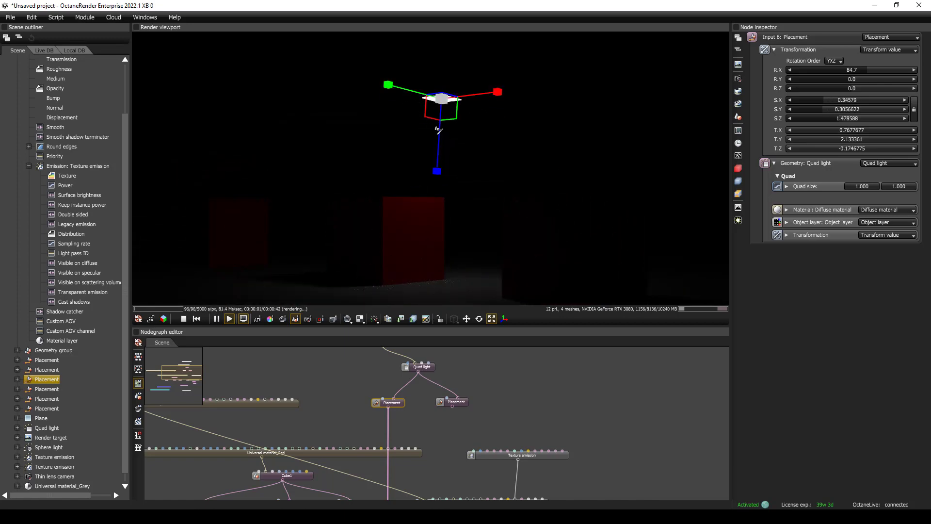
drag(404, 188, 409, 242)
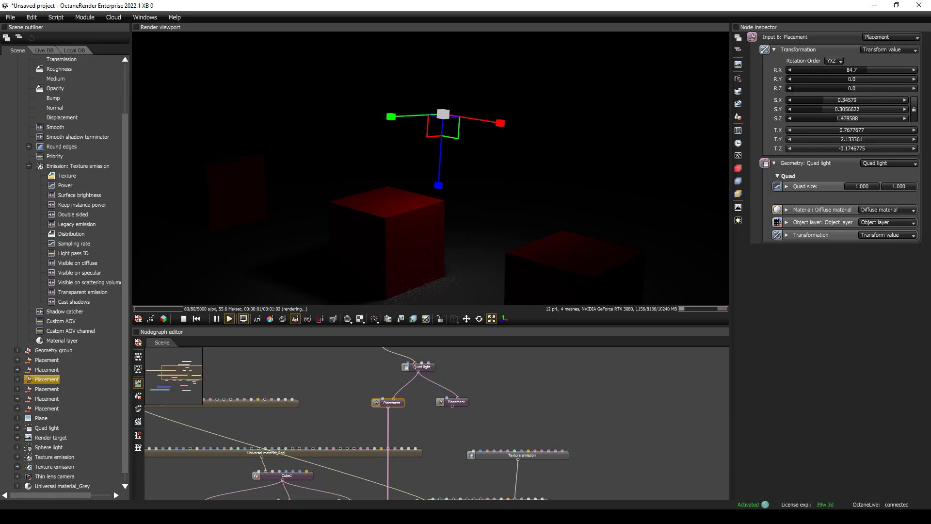
- Raise the Power of the Quad light's Texture emission node to 1060
click(420, 366)
drag(495, 368, 470, 418)
scroll(478, 400, up, 1)
scroll(470, 416, down, 1)
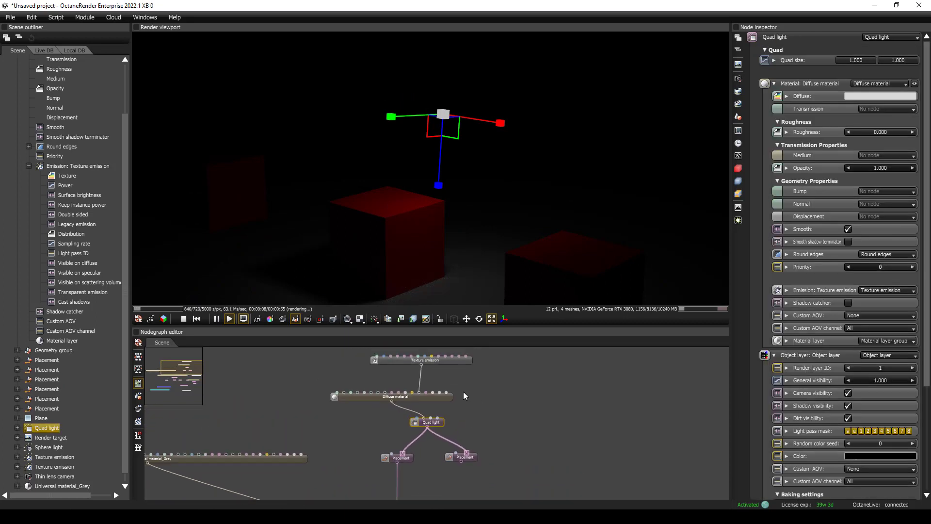
click(451, 360)
drag(872, 63, 895, 66)
- Cut the remaining connection between the Quad light's Placement and the Geometry group
scroll(483, 151, down, 3)
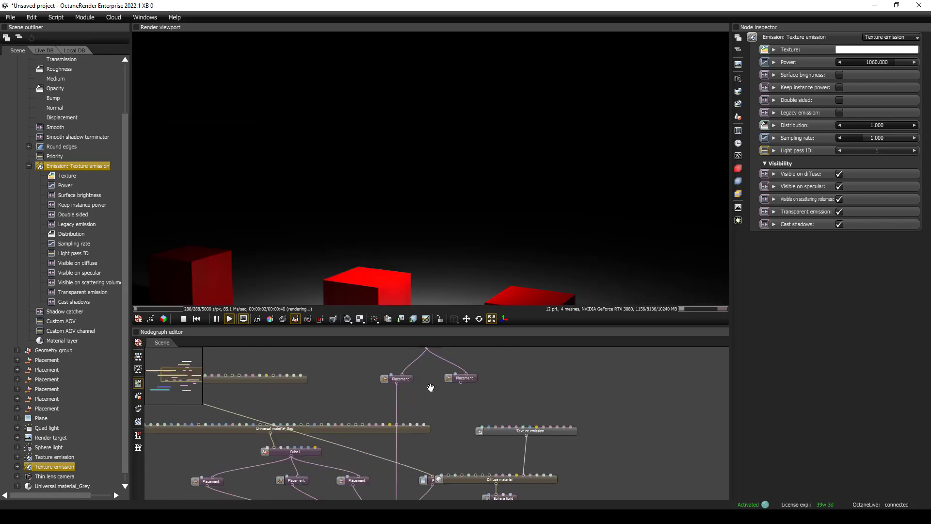
drag(430, 389, 428, 381)
drag(392, 408, 408, 391)
- Connect the Sphere light's Placement to the last input of the Geometry group
scroll(408, 391, down, 3)
drag(430, 436, 439, 446)
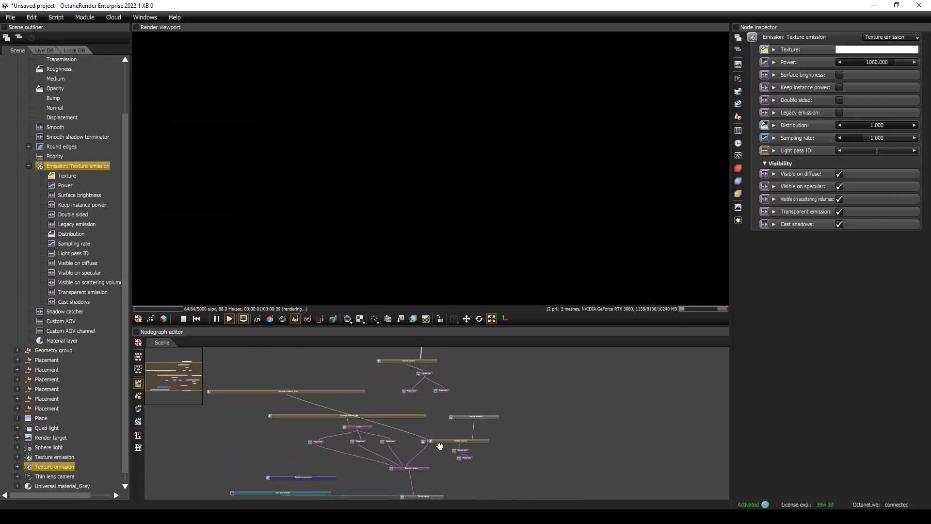
scroll(440, 446, up, 5)
drag(530, 425, 441, 444)
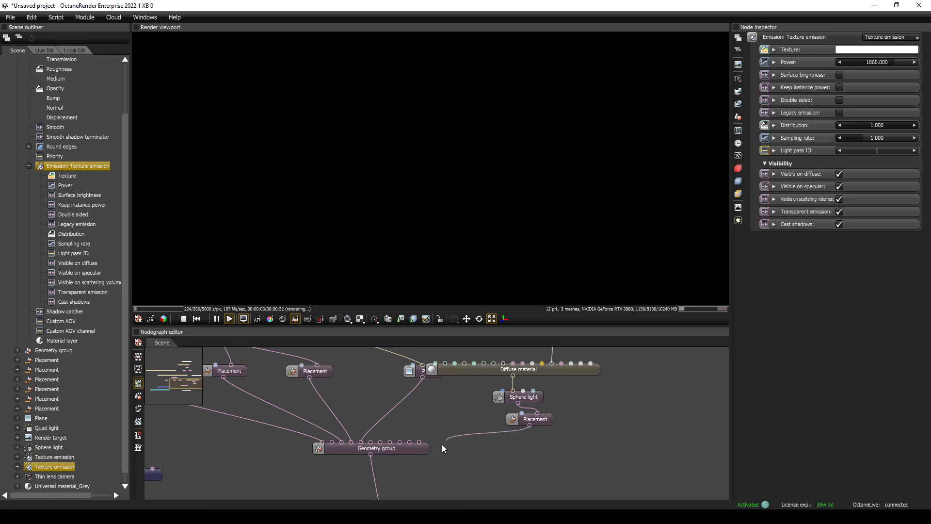
scroll(539, 257, down, 3)
drag(538, 224, 414, 171)
scroll(414, 170, up, 2)
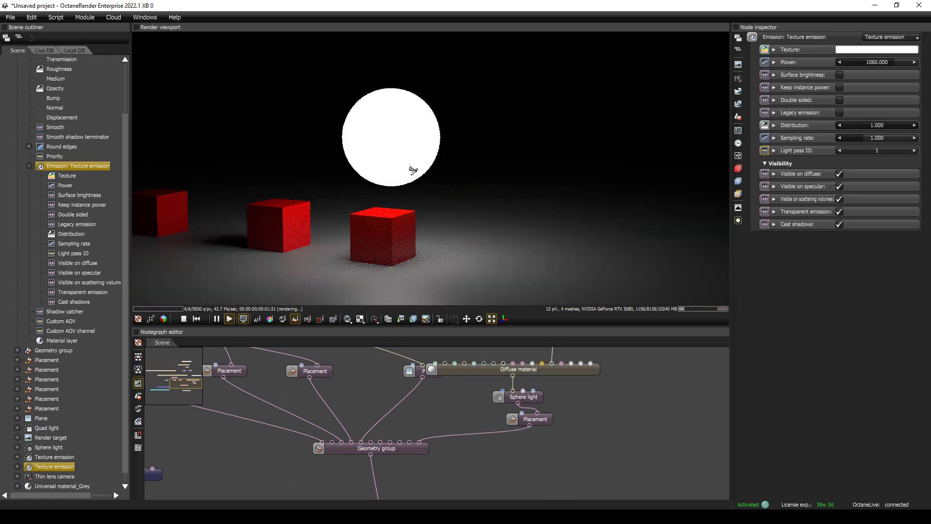
scroll(631, 427, down, 3)
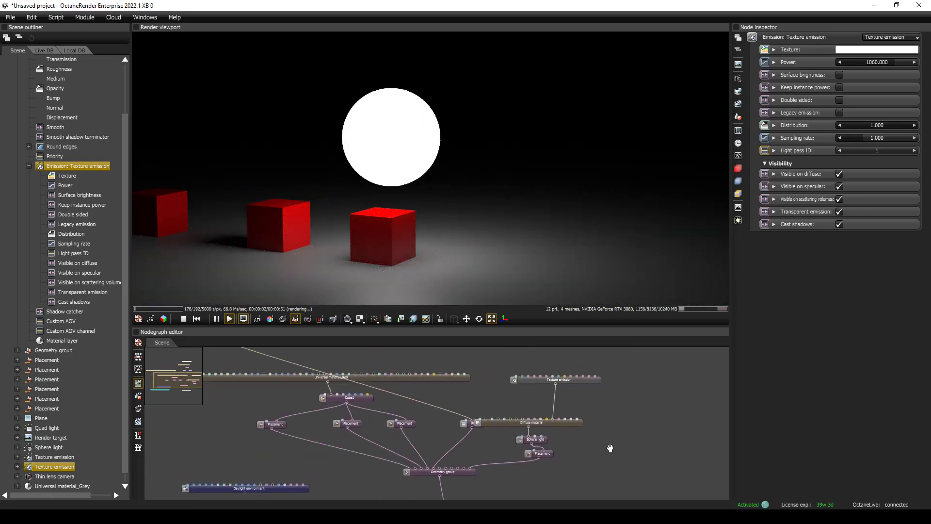
- Shrink the Sphere light's Placement to a uniform scale of 0.268, and enlarge it to 1.42
click(538, 453)
drag(860, 101, 820, 110)
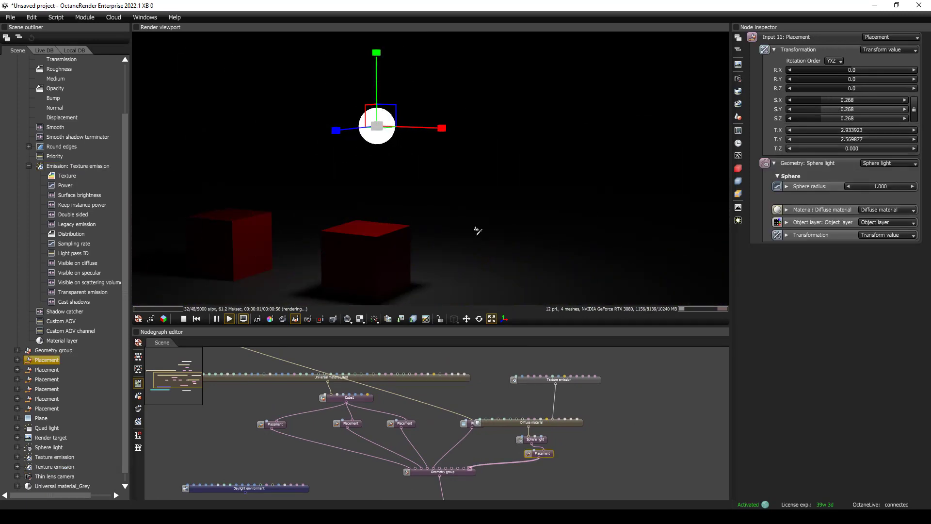
drag(476, 231, 476, 170)
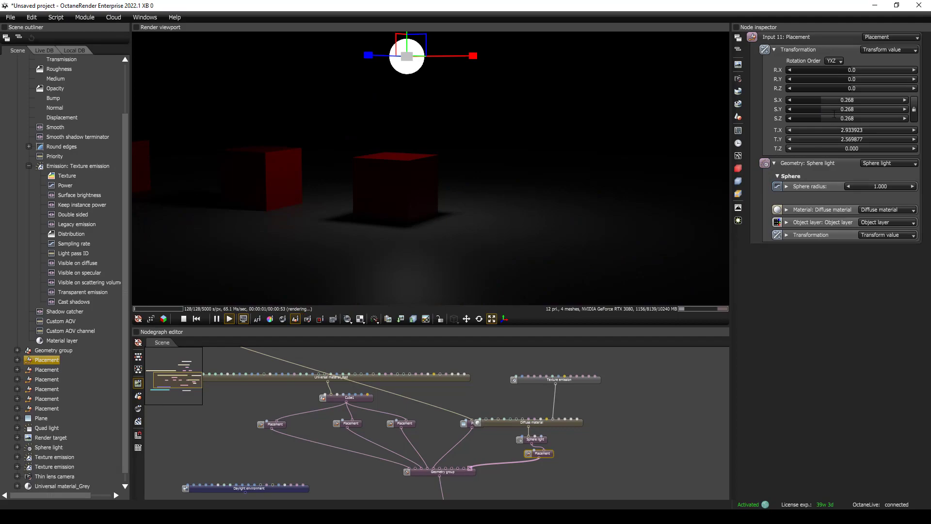
mouse_move(825, 110)
mouse_down()
mouse_move(859, 115)
mouse_move(839, 118)
mouse_up()
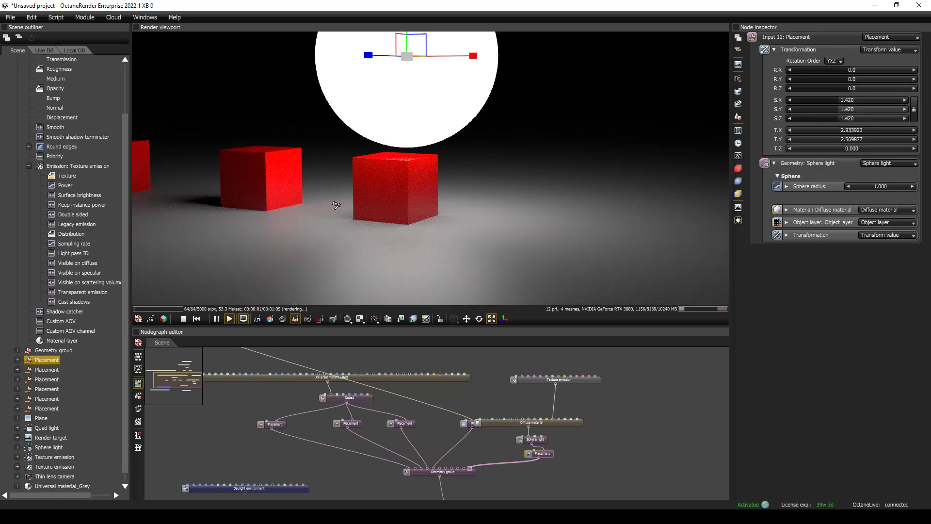
drag(336, 205, 541, 363)
- Move the Sphere light's Placement to about X 0.35, Y 10.47 and scale it uniformly to 5.09
key(w)
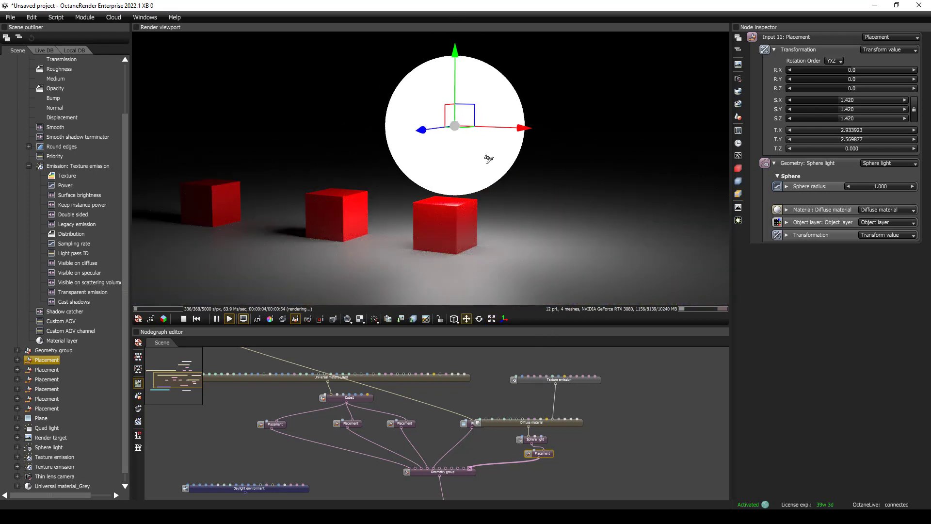
drag(488, 159, 502, 46)
scroll(517, 104, down, 5)
drag(532, 143, 480, 143)
scroll(428, 219, up, 2)
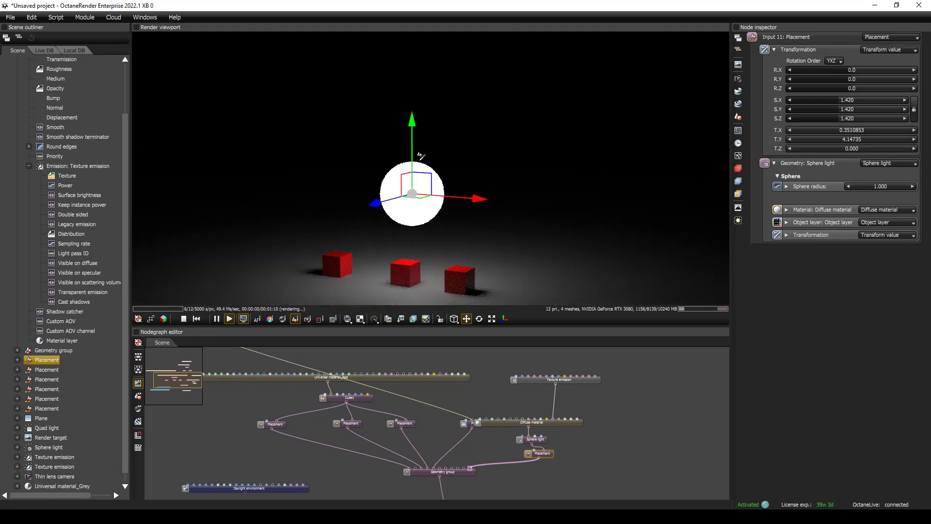
scroll(427, 218, down, 2)
drag(417, 101, 417, 19)
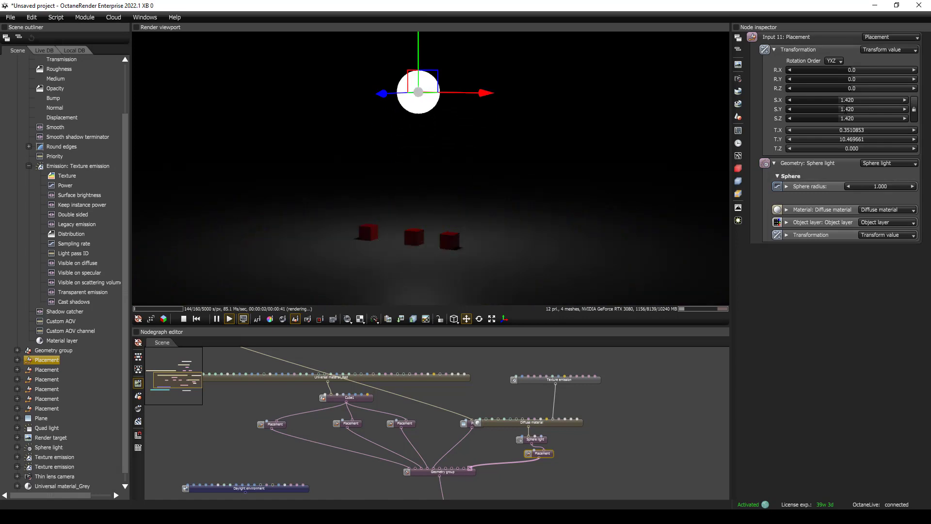
drag(845, 110, 854, 115)
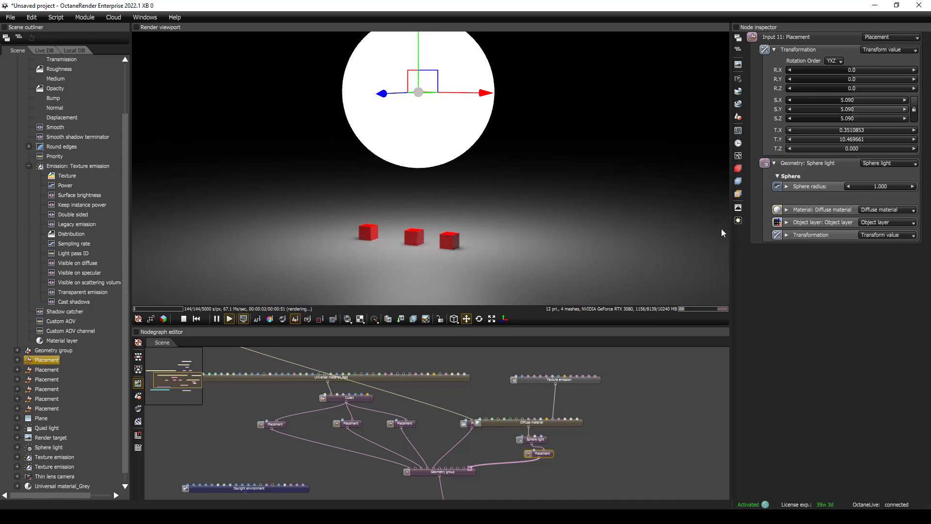
- Set the Power of the Sphere light's Texture emission node to 372
click(555, 380)
drag(851, 62, 890, 65)
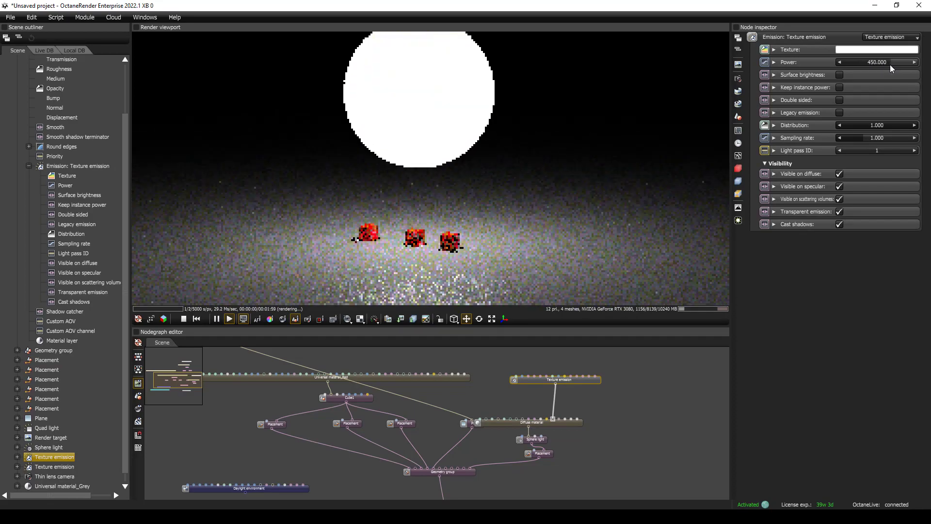
scroll(464, 214, up, 3)
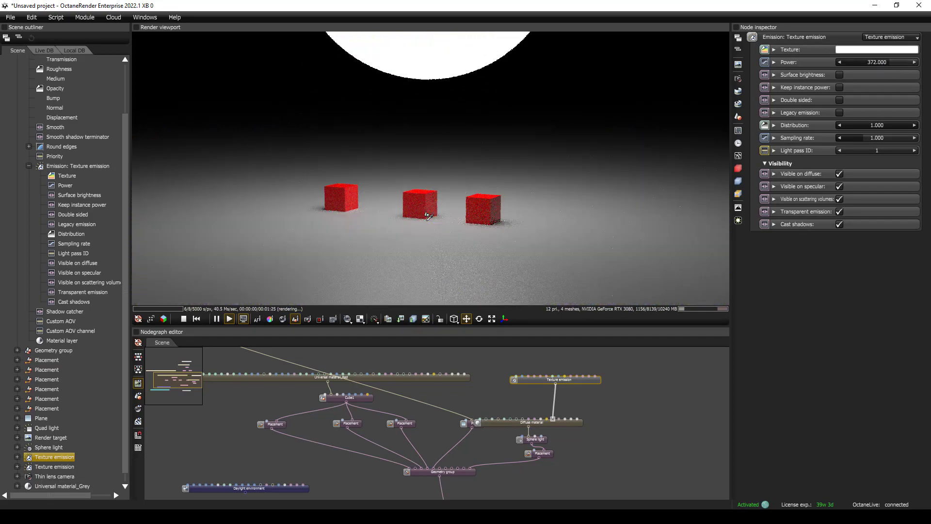
scroll(427, 215, up, 3)
scroll(427, 216, down, 5)
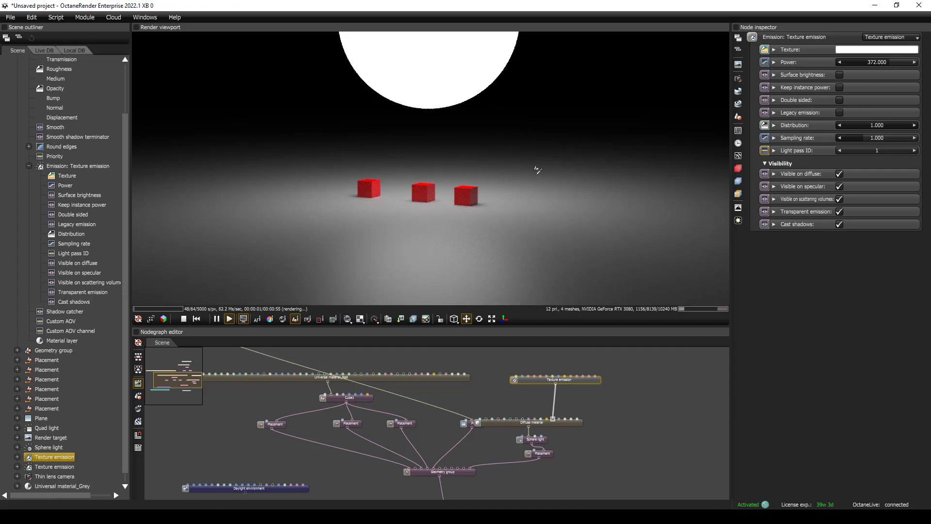
- Set the Plane's grey Universal material to Metallic 1.000 and Roughness 0.439
drag(410, 182, 530, 238)
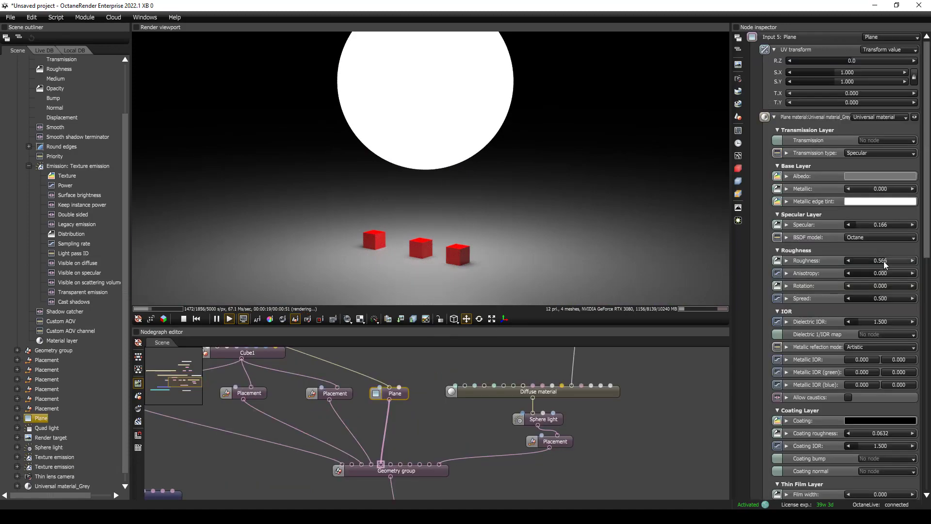
mouse_move(883, 261)
mouse_down()
mouse_move(831, 260)
mouse_move(875, 261)
mouse_up()
drag(868, 189, 916, 189)
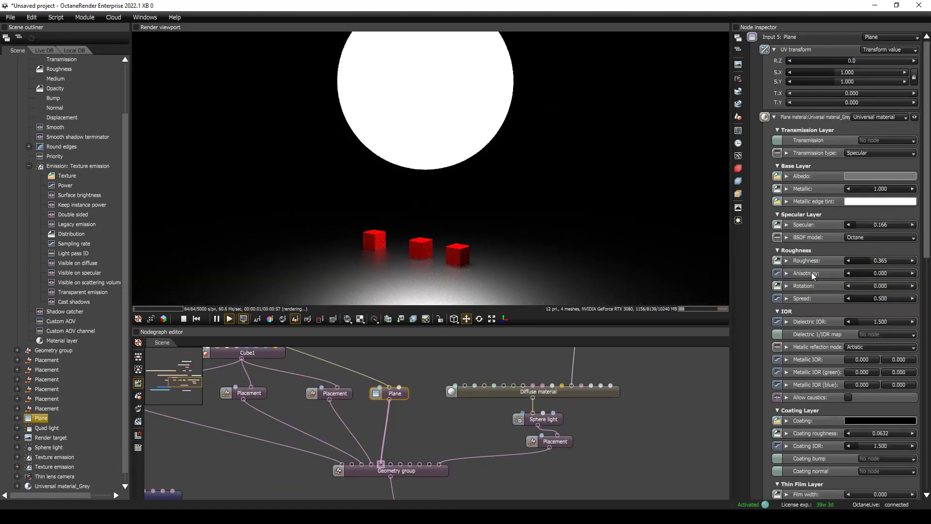
mouse_move(868, 260)
mouse_down()
mouse_move(842, 265)
mouse_move(878, 262)
mouse_up()
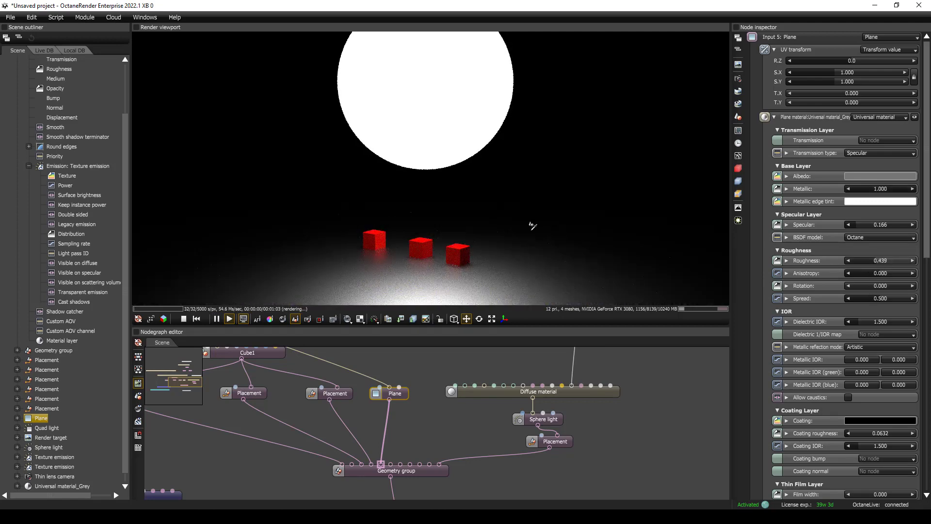
drag(530, 225, 427, 93)
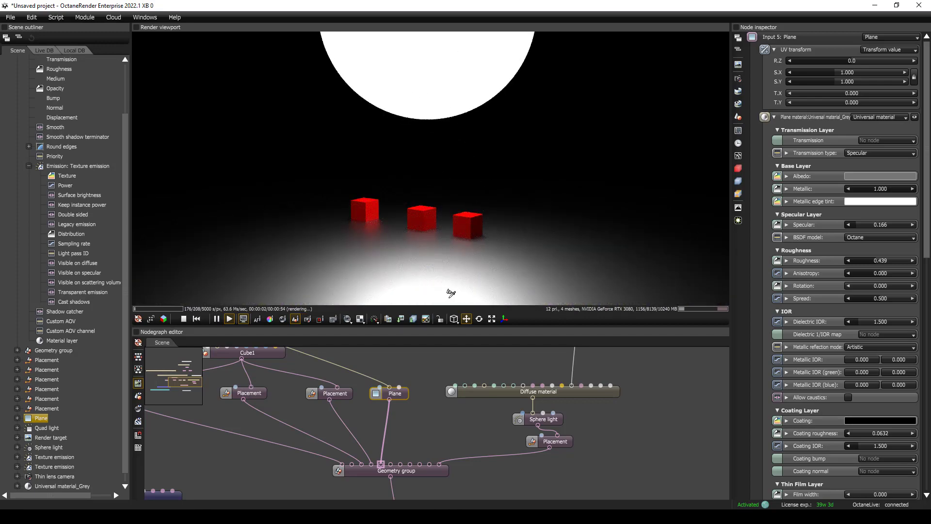
drag(434, 252, 407, 277)
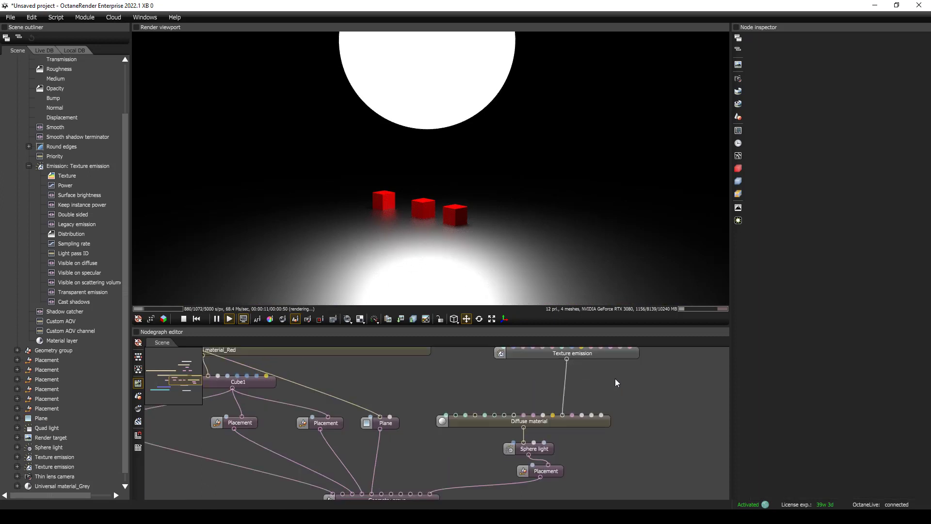
- Disable Visible on specular for the Sphere light's Texture emission
click(590, 353)
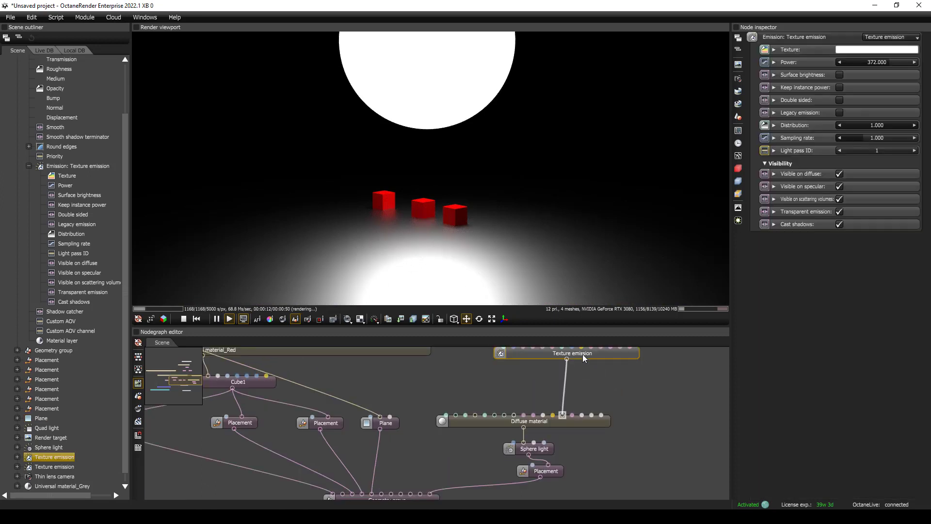
click(839, 187)
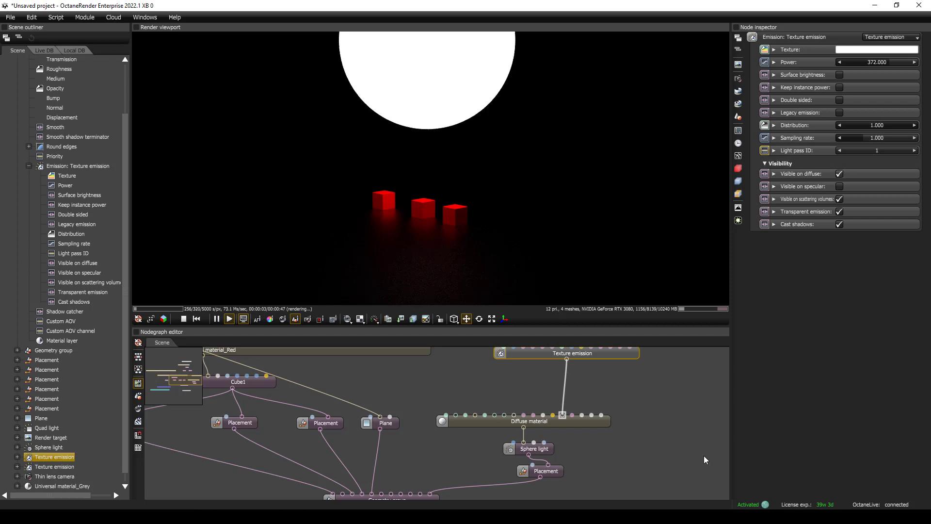
- Try the Sphere light's Camera visibility, Shadow visibility and Dirt visibility options off and on
click(543, 452)
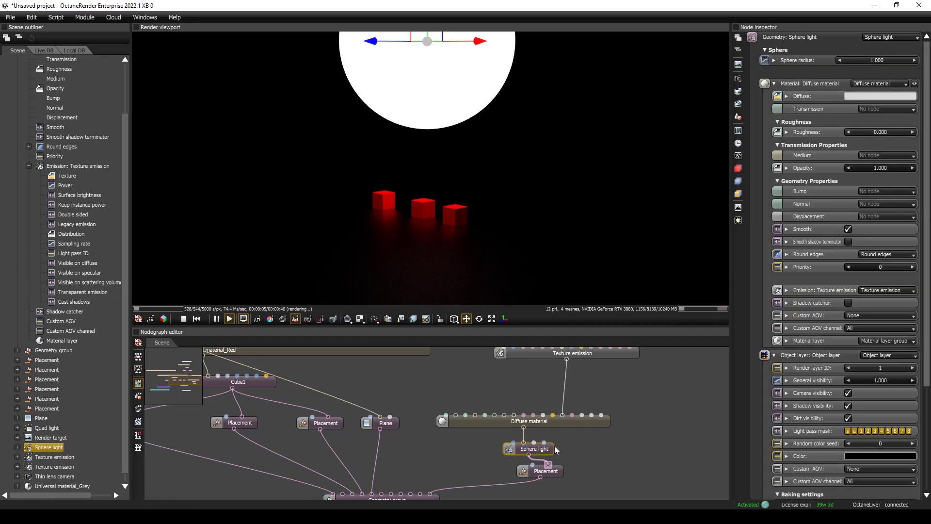
click(848, 393)
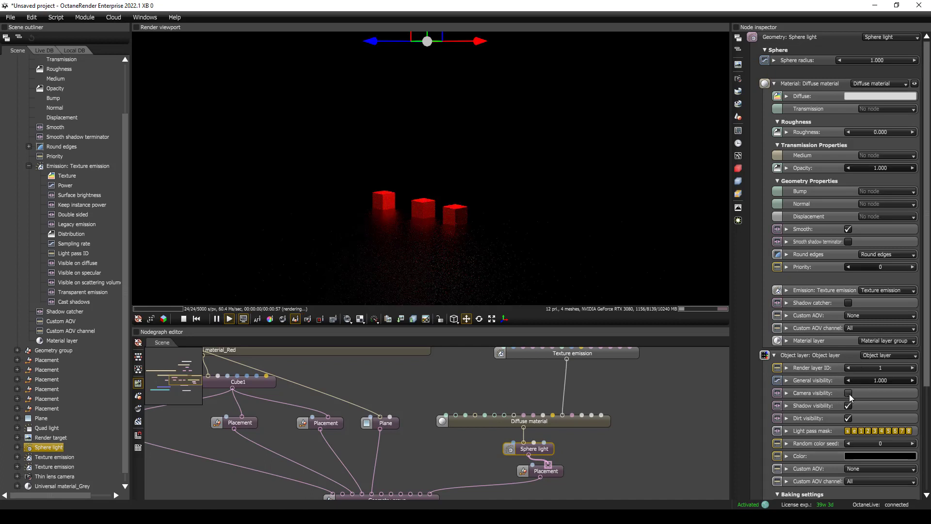
click(848, 393)
click(848, 393)
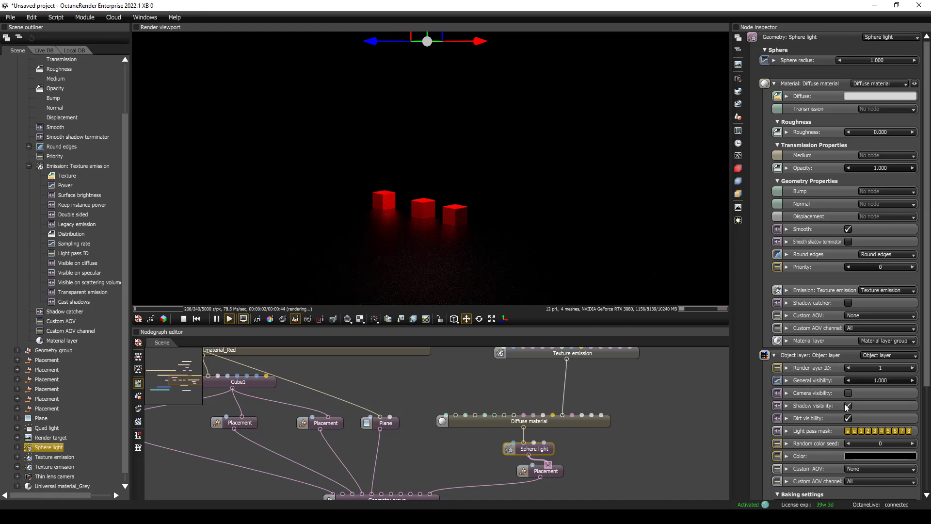
click(848, 405)
click(848, 418)
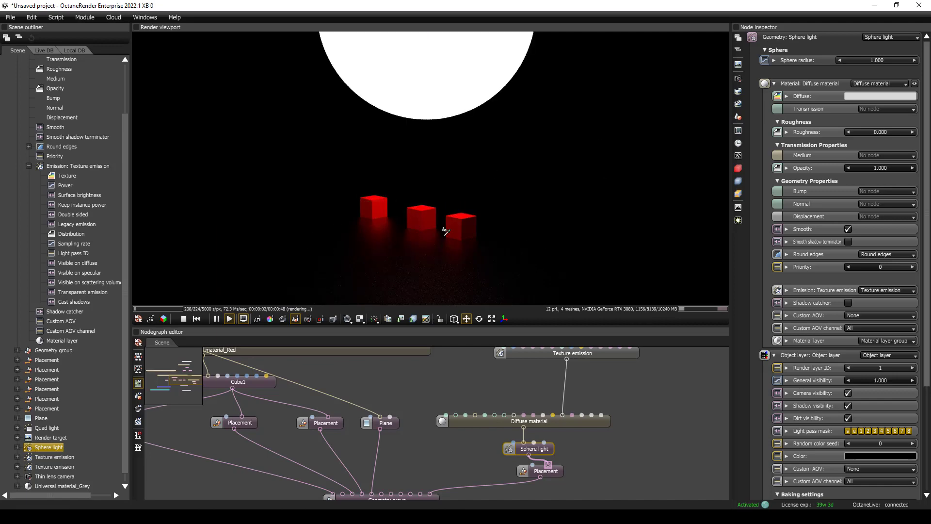
- Disconnect the Sphere light's Placement from the Geometry group and add a Volumetric spotlight node beside the Sphere light
click(445, 231)
right_click(592, 411)
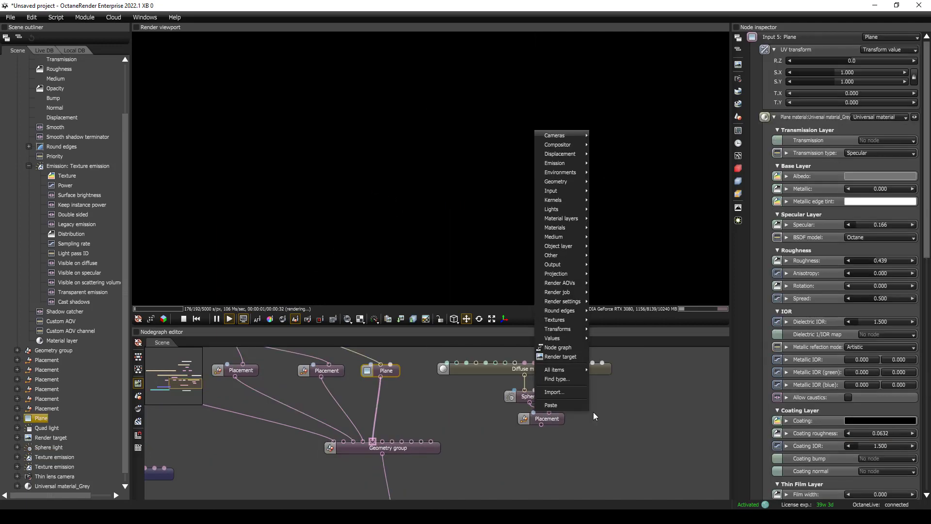
mouse_move(569, 208)
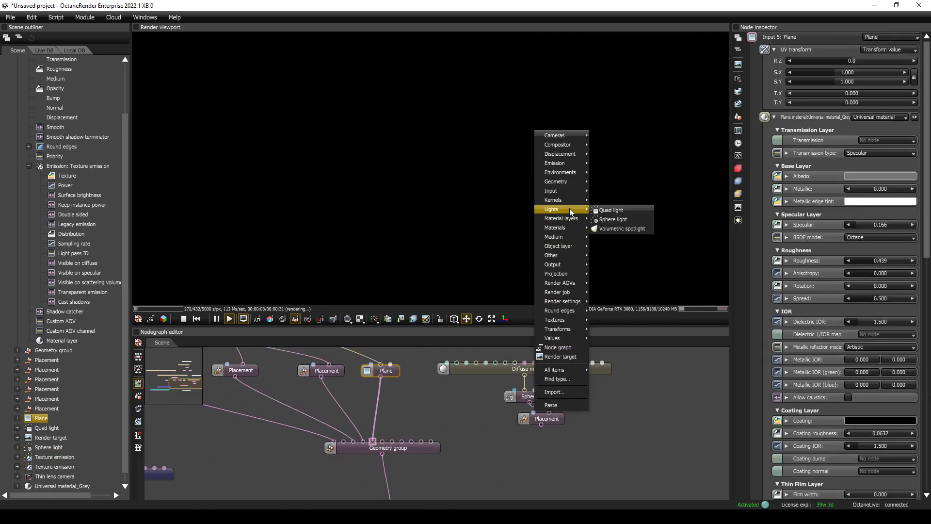
click(614, 227)
drag(621, 411, 662, 398)
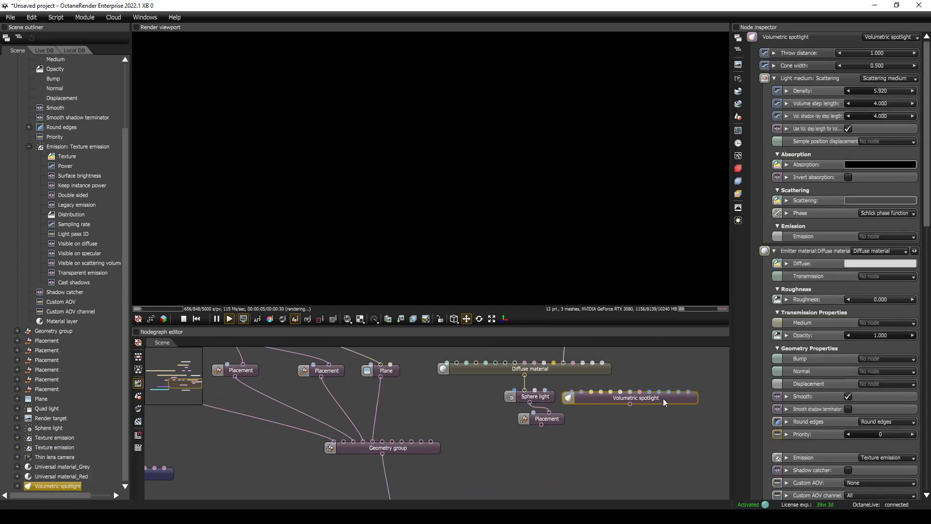
drag(557, 420, 541, 432)
click(595, 401)
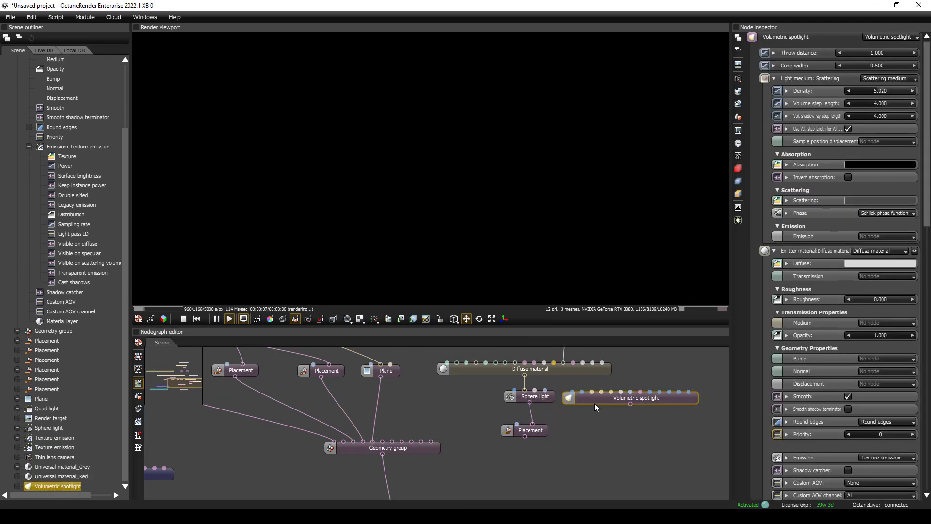
- Duplicate the Sphere light's Placement, feed the Volumetric spotlight into the copy and connect it to the Geometry group
click(526, 432)
key(ctrl+c)
key(ctrl+v)
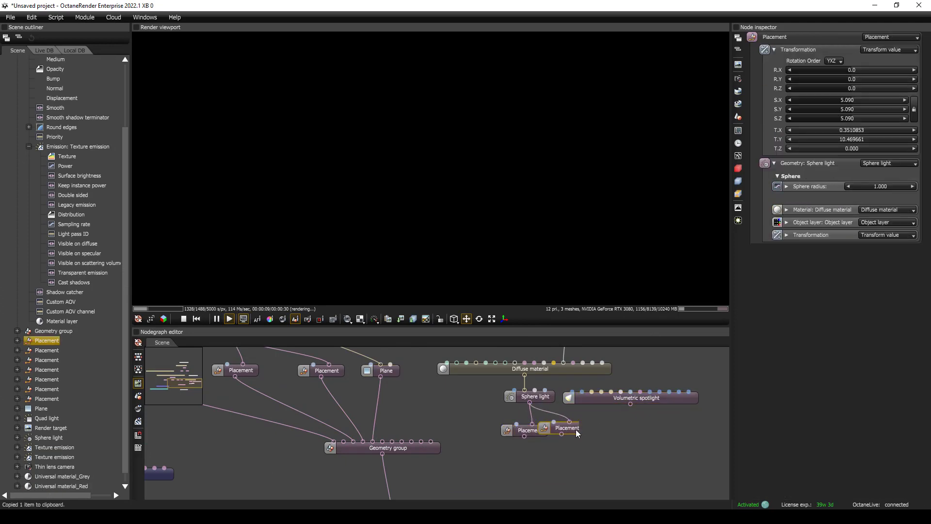
drag(527, 426, 430, 441)
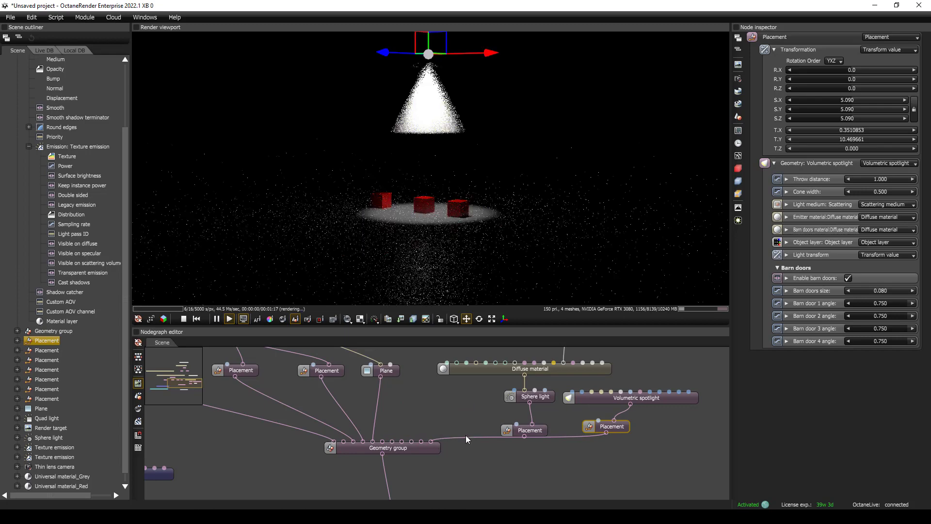
- Move the Volumetric spotlight and its Placement well away from the Sphere light nodes, with the spotlight above its Placement
click(630, 400)
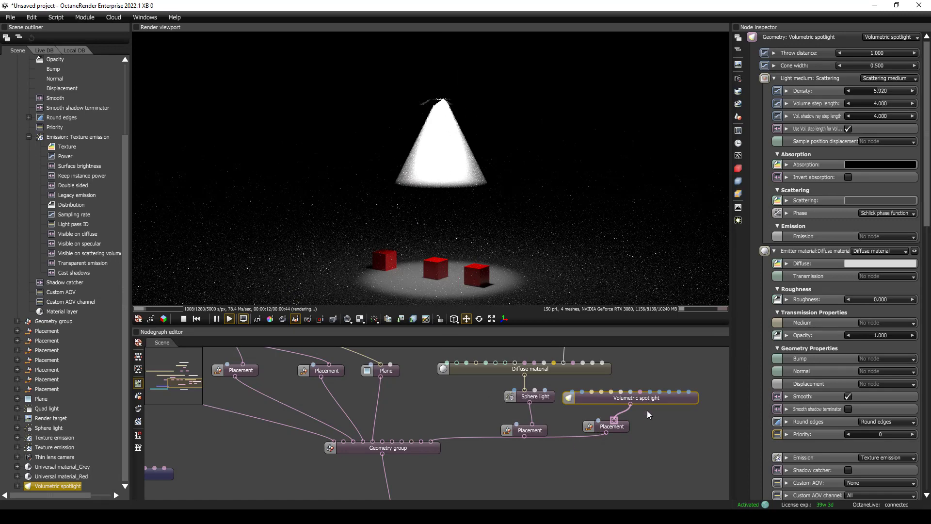
scroll(600, 428, down, 4)
drag(475, 441, 607, 410)
click(608, 434)
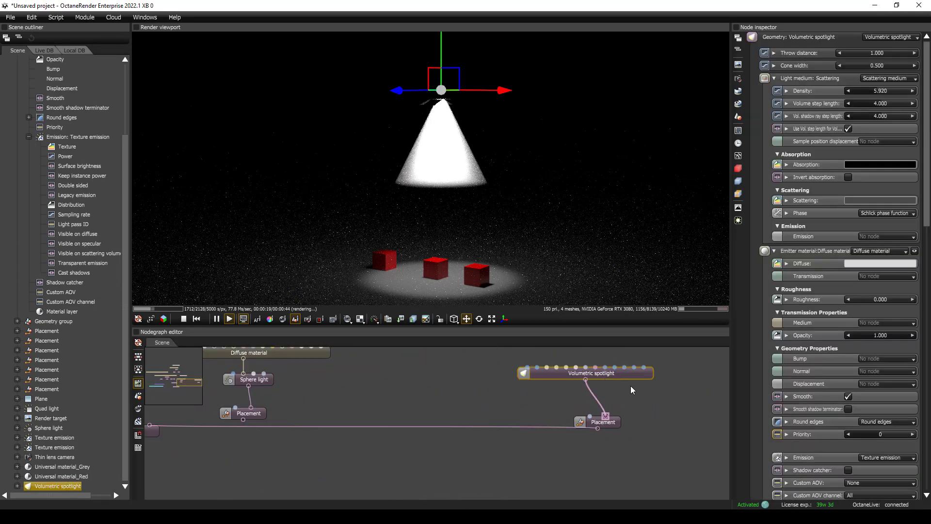
drag(614, 376, 633, 374)
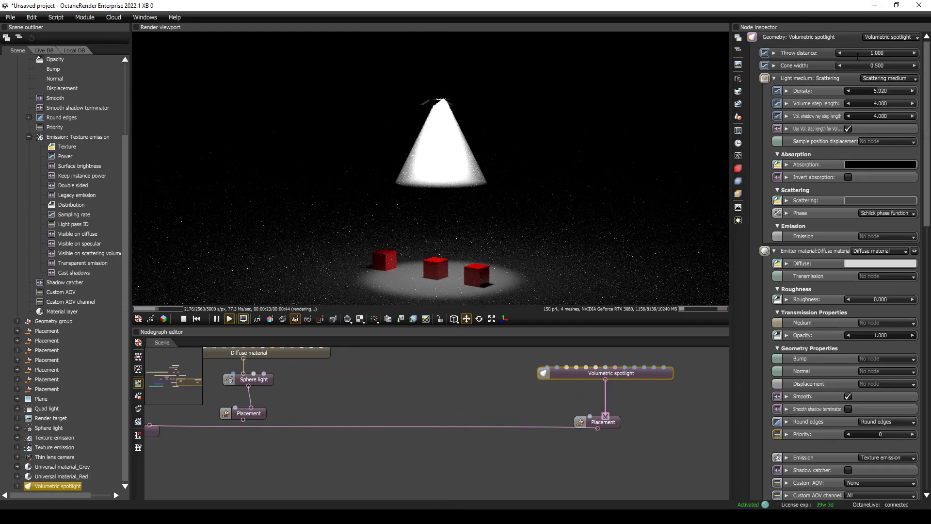
- Set the Volumetric spotlight's Throw distance to 2.09 and Cone width to 0.81
drag(863, 53, 887, 65)
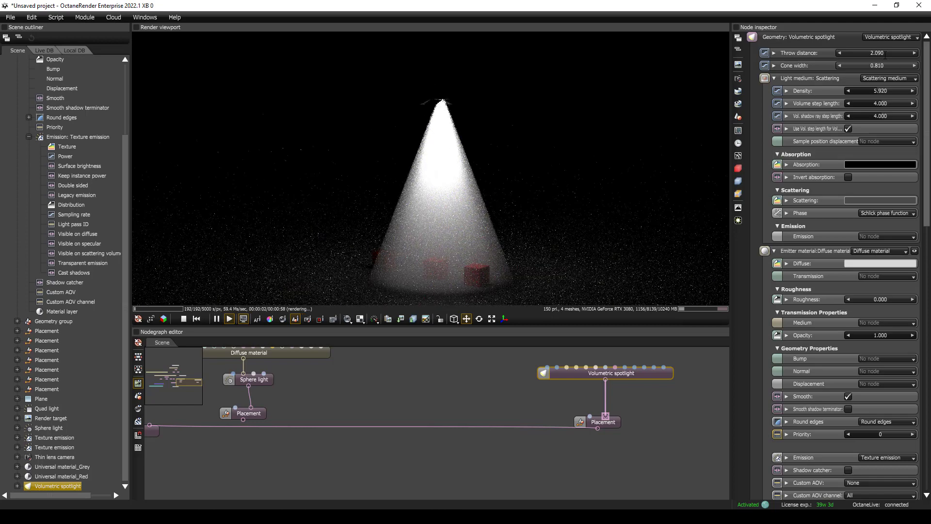
- Widen the Volumetric spotlight's beam by setting its Cone width to 1.014
drag(866, 63, 879, 63)
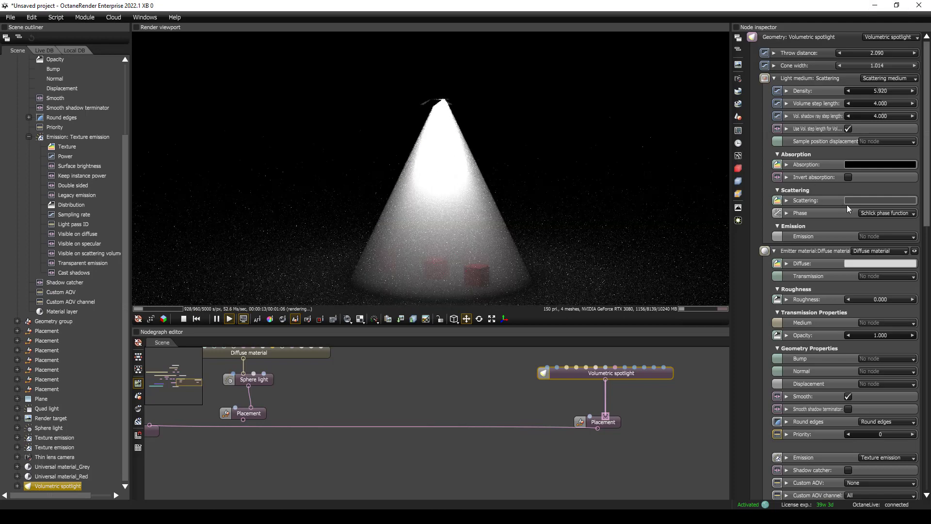
click(783, 190)
click(782, 190)
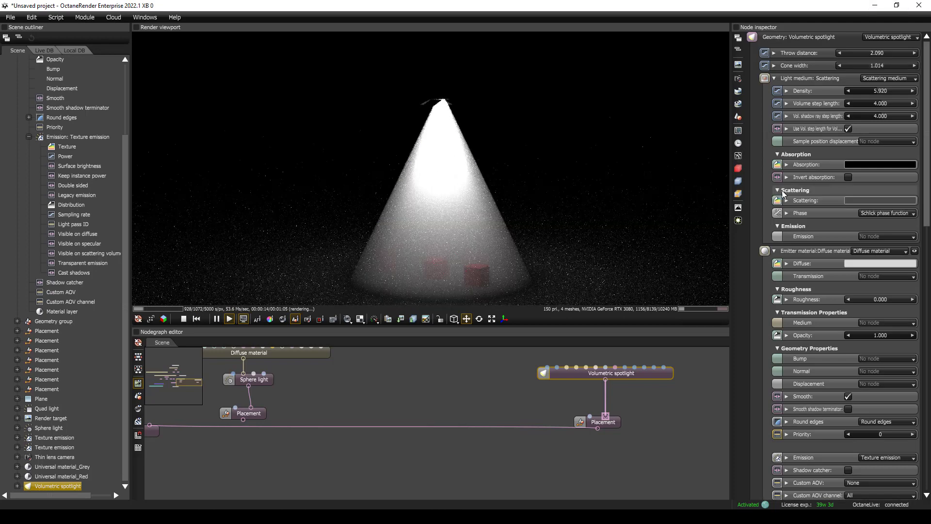
- Set the light medium's Scattering colour to a dark grey with a value of about 0.168 and its Density to 0.140
click(874, 199)
drag(810, 175, 807, 211)
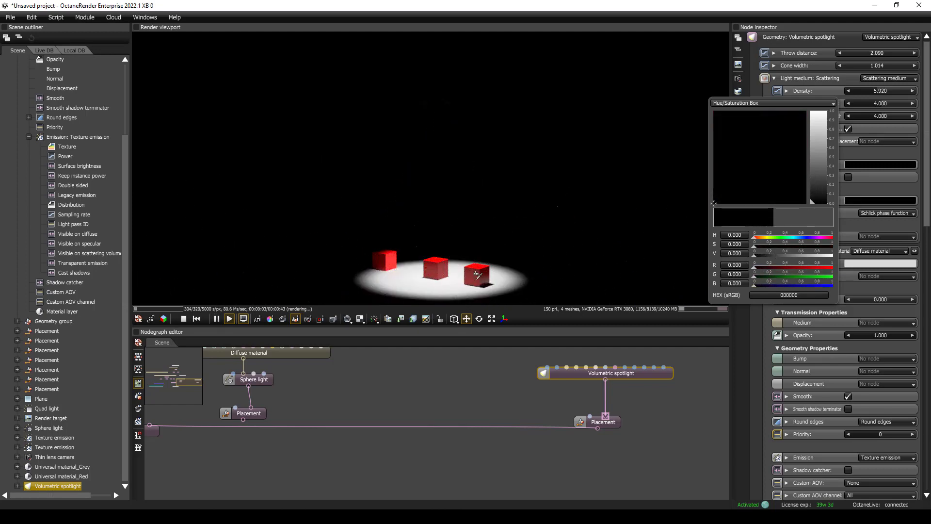
drag(807, 211, 799, 187)
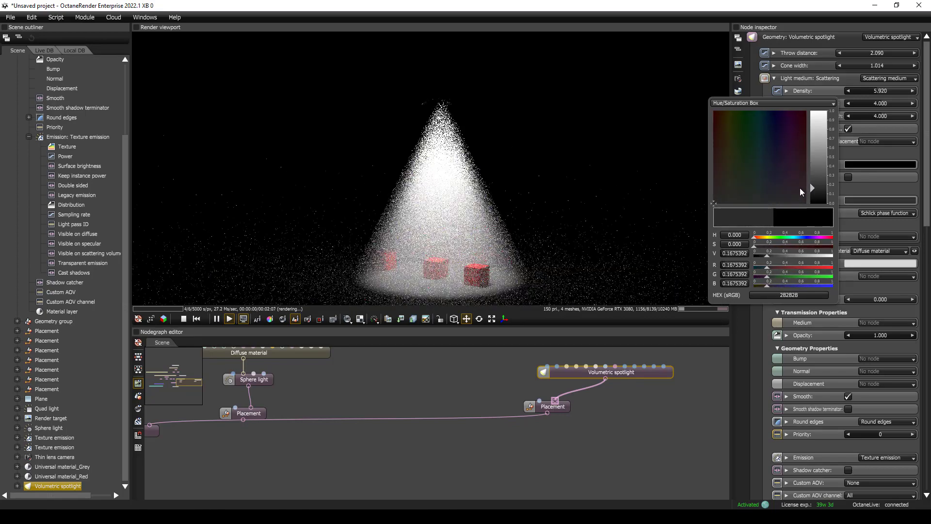
click(888, 185)
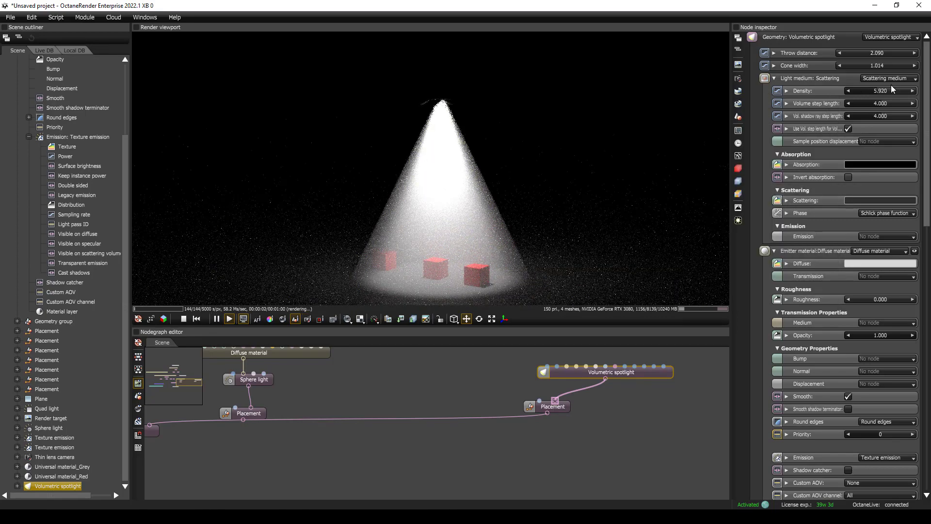
drag(889, 91, 859, 100)
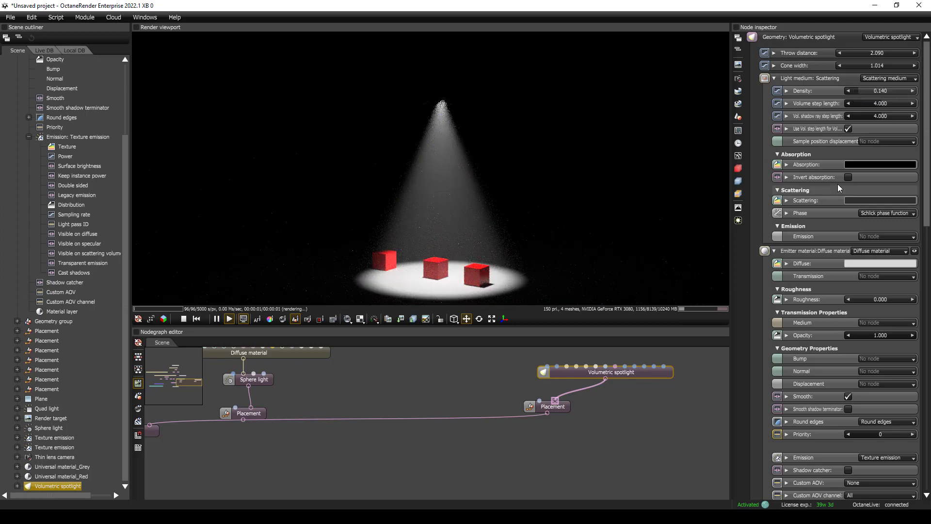
- Tint the light medium's Scattering colour a muted blue, keeping its value at about 0.168
click(857, 201)
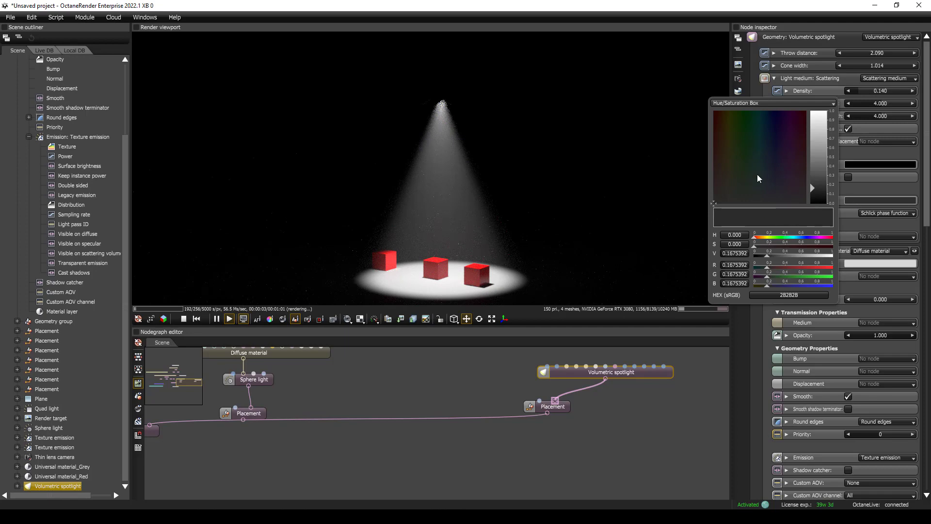
click(769, 166)
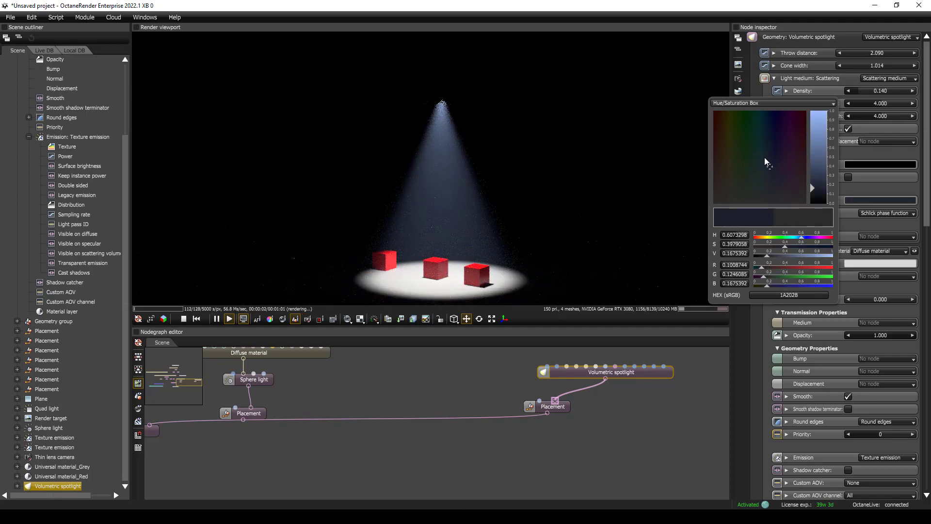
mouse_move(764, 157)
mouse_down()
mouse_move(784, 111)
mouse_move(719, 108)
mouse_up()
drag(768, 127, 772, 111)
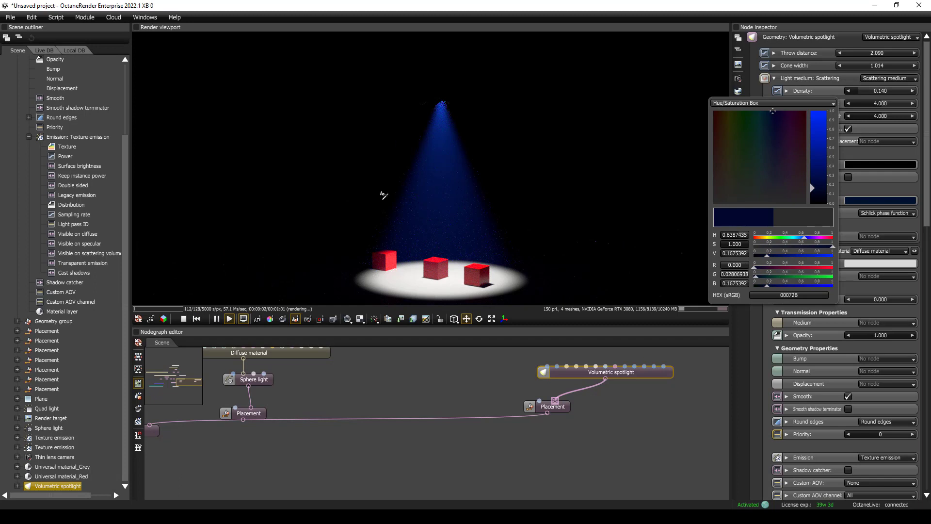
click(772, 161)
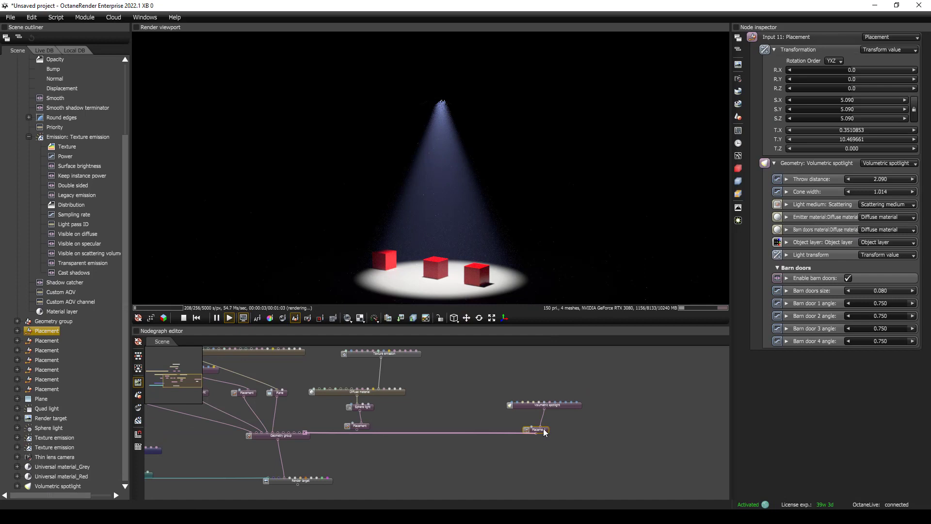
- Raise the Volumetric spotlight's Placement high above the cubes, to a Y translation of about 63.26
click(466, 318)
scroll(467, 144, down, 5)
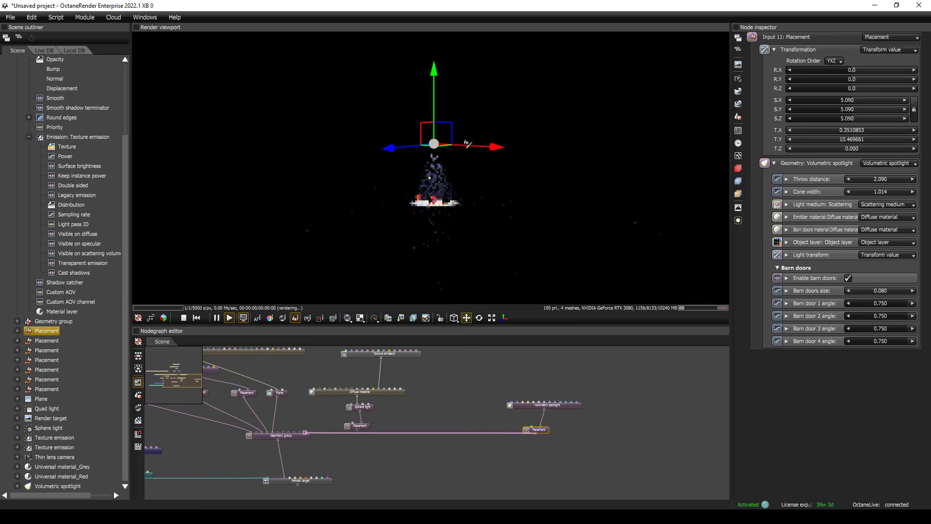
drag(434, 92, 431, 48)
drag(434, 5, 433, 1)
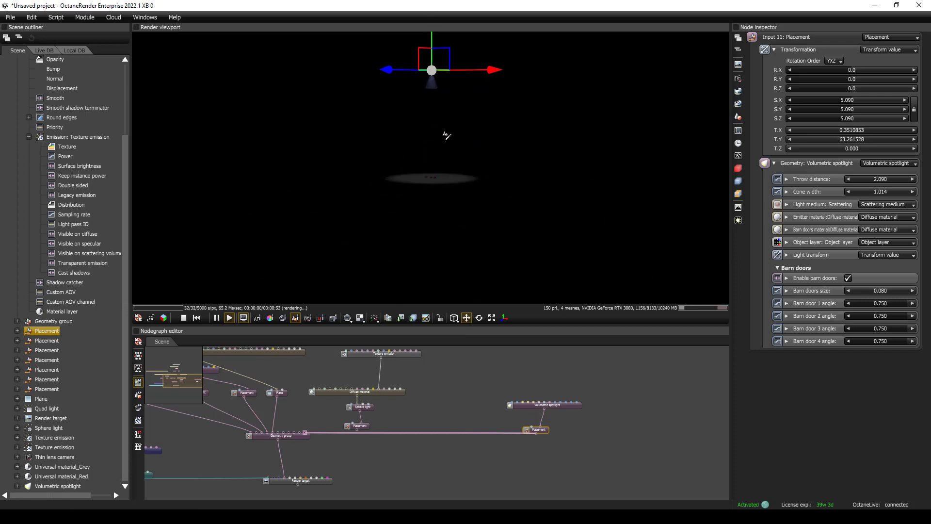
scroll(448, 152, up, 6)
scroll(382, 177, down, 3)
scroll(437, 163, down, 4)
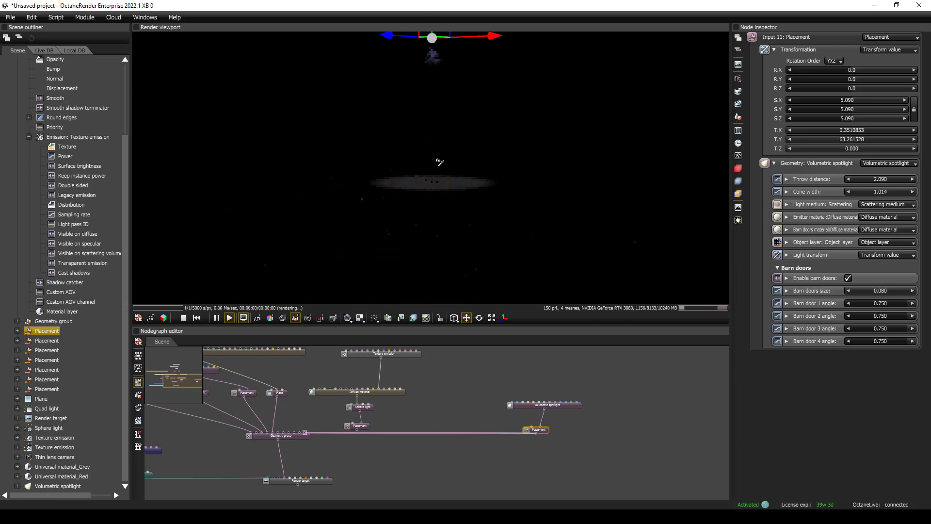
scroll(447, 177, up, 2)
scroll(447, 177, down, 2)
- Set the Volumetric spotlight's Throw distance to 12.940 and its Cone width to 0.990
click(547, 405)
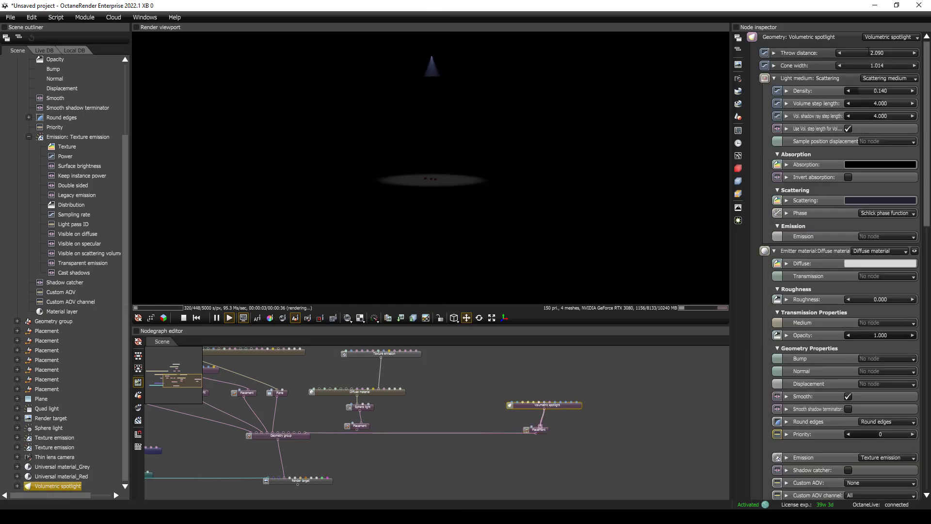
drag(859, 52, 903, 52)
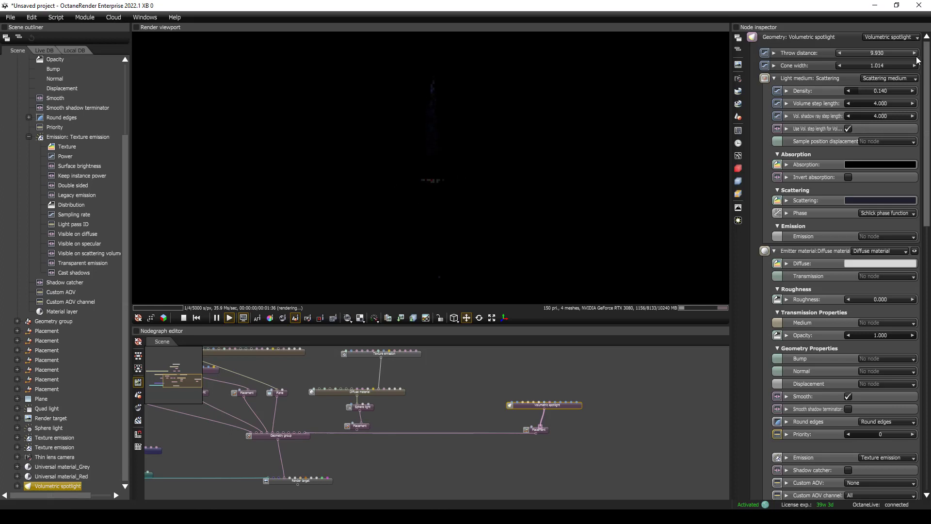
drag(845, 55, 853, 56)
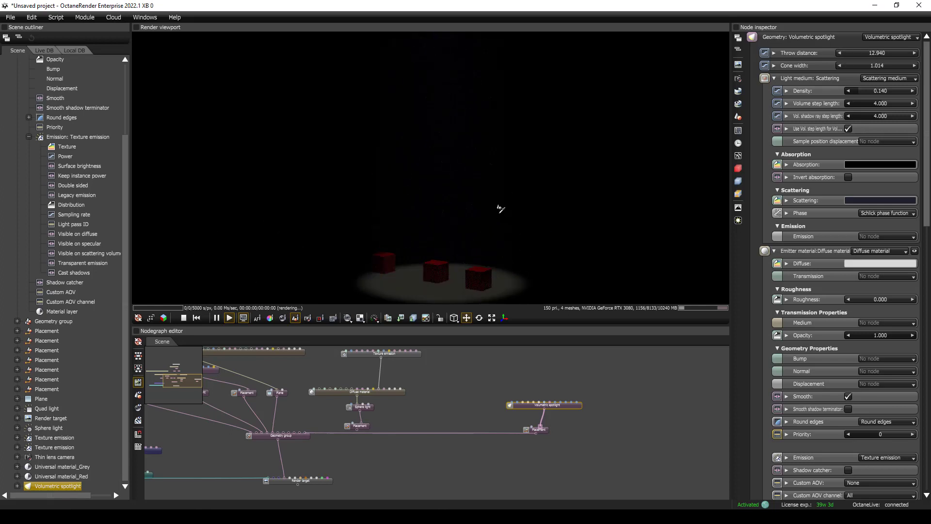
drag(500, 208, 495, 194)
drag(873, 68, 868, 69)
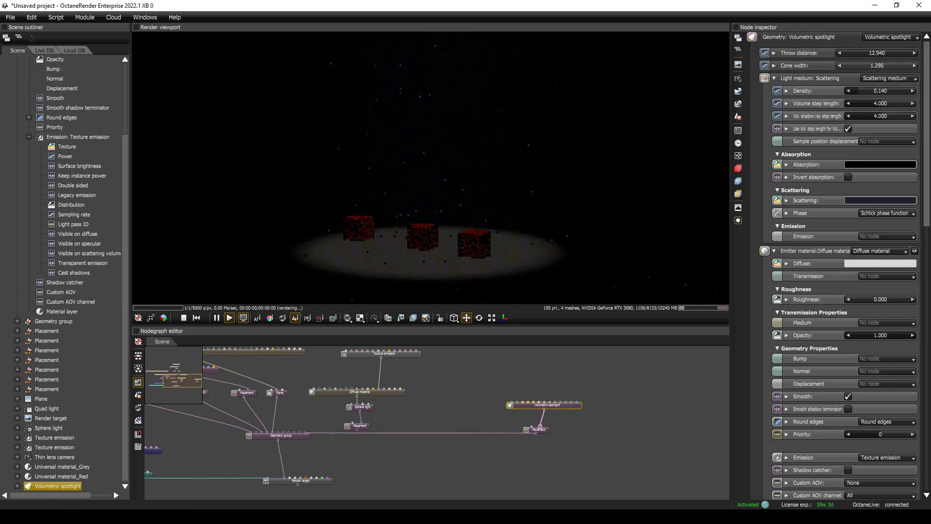
click(856, 191)
scroll(426, 197, down, 5)
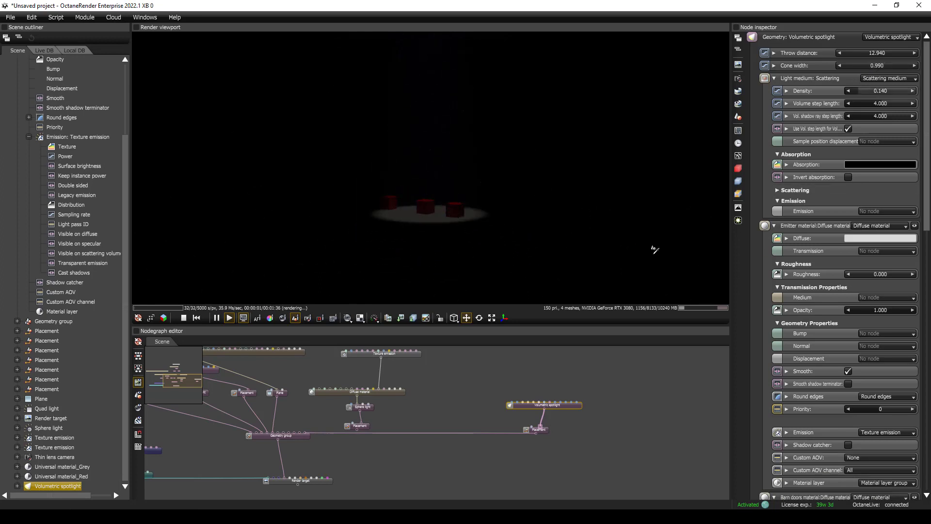
- Set the Power of the spotlight emitter material's Texture emission to 8630 and inspect the beam and lit cubes
scroll(791, 209, down, 3)
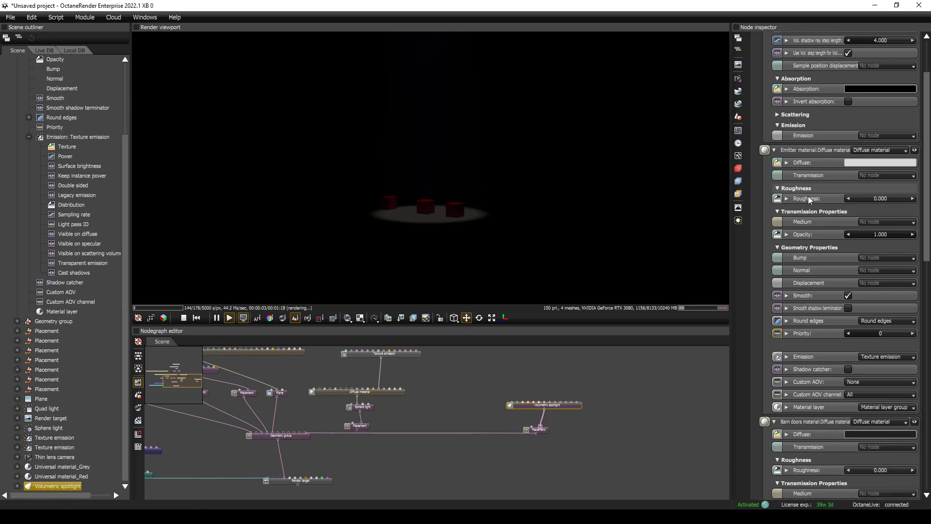
click(787, 356)
scroll(788, 360, down, 3)
drag(859, 307, 903, 307)
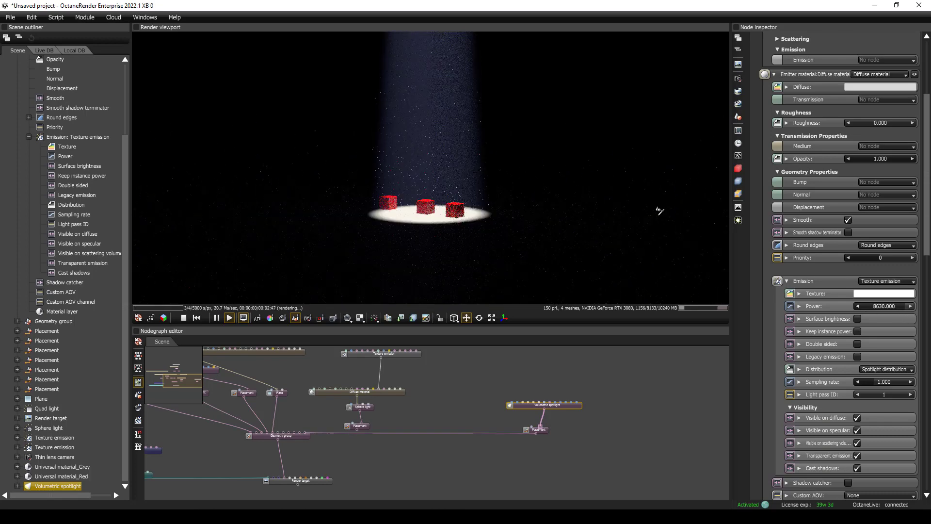
scroll(416, 196, down, 5)
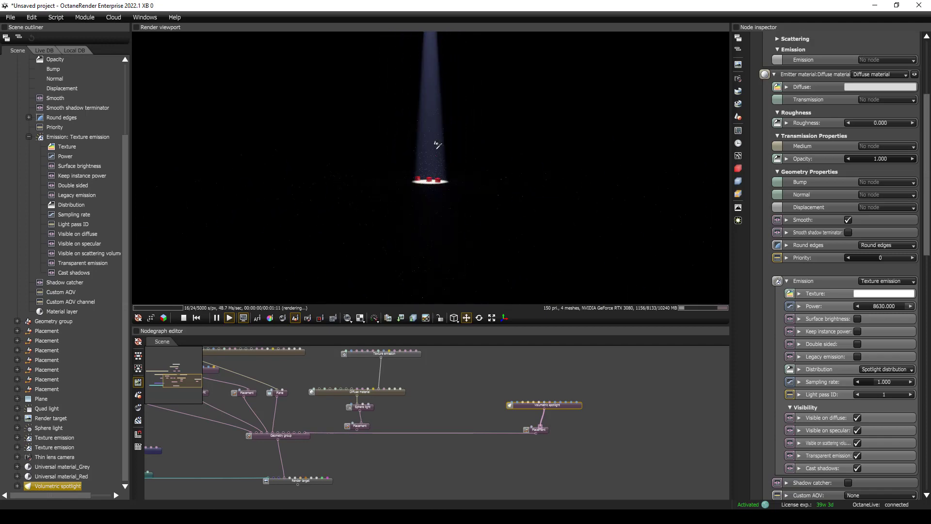
scroll(436, 133, down, 3)
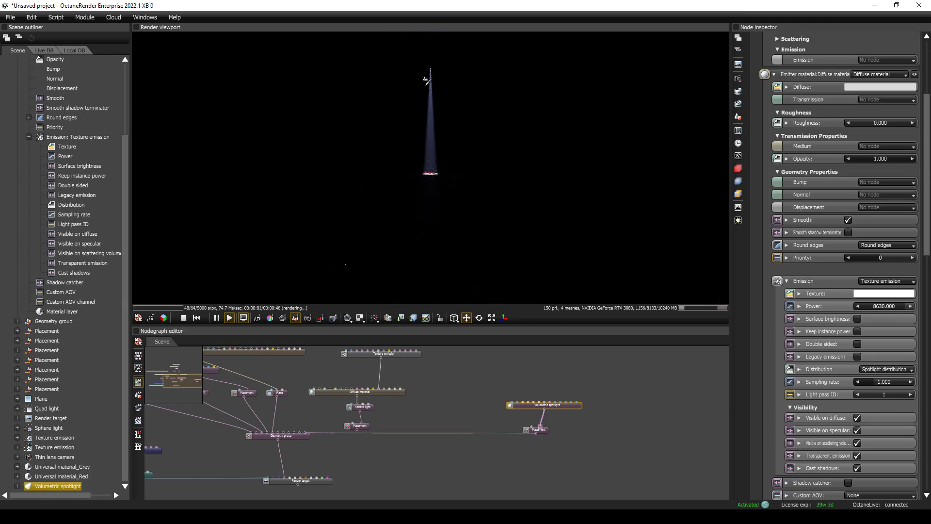
scroll(441, 149, up, 10)
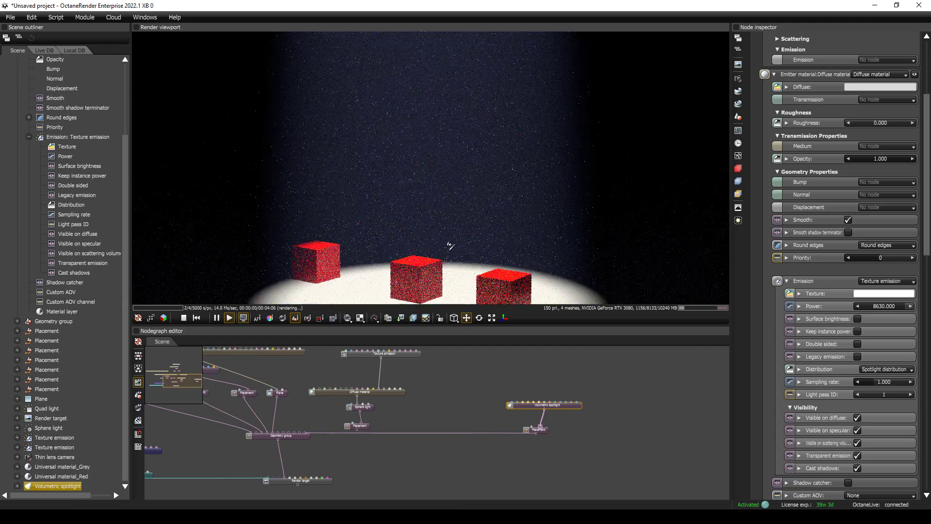
scroll(475, 182, up, 2)
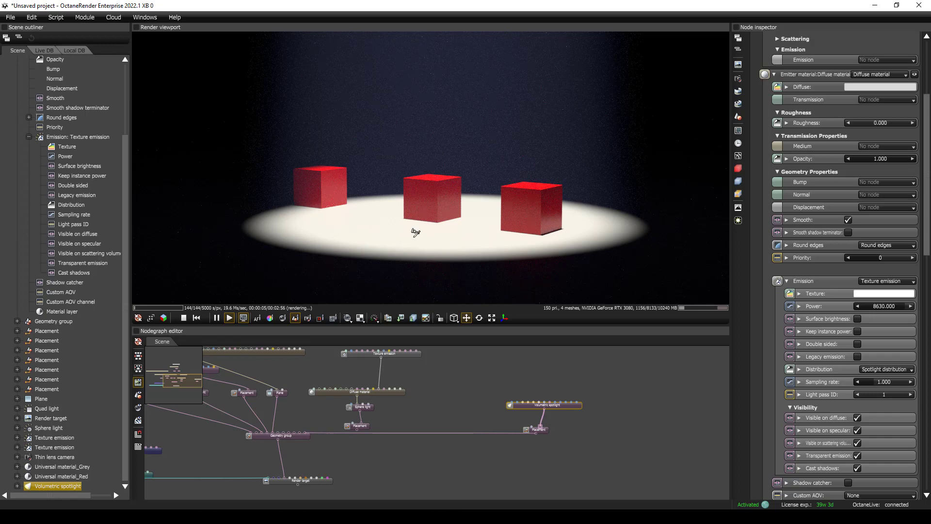
- Expand the emitter material's Texture emission into separate graph nodes and move the emission and Diffuse material nodes further above the Volumetric spotlight
scroll(588, 385, up, 1)
scroll(545, 411, up, 3)
drag(594, 408, 505, 410)
scroll(545, 408, down, 1)
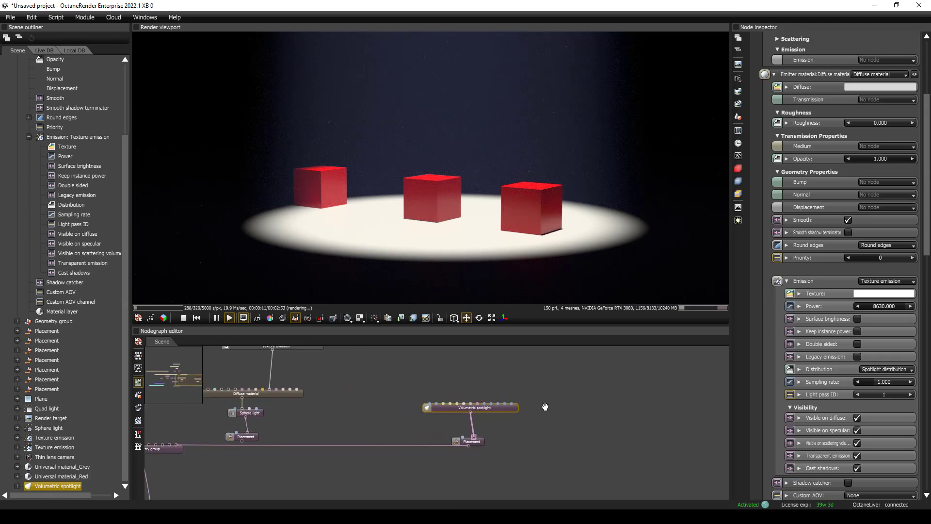
drag(552, 385, 541, 395)
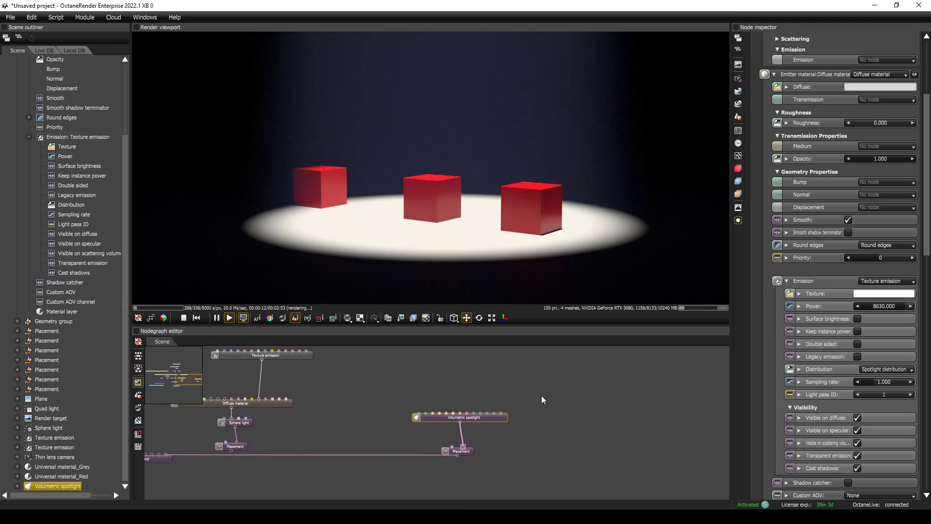
right_click(813, 283)
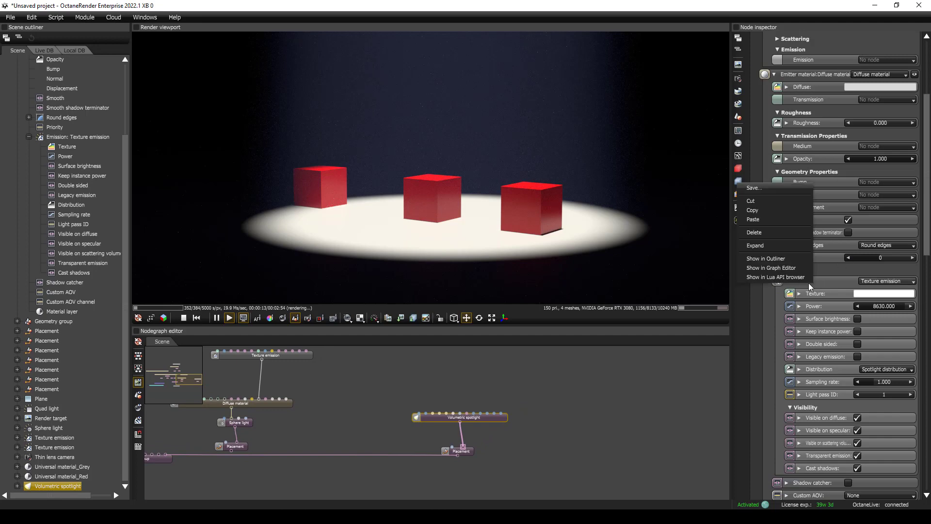
click(781, 245)
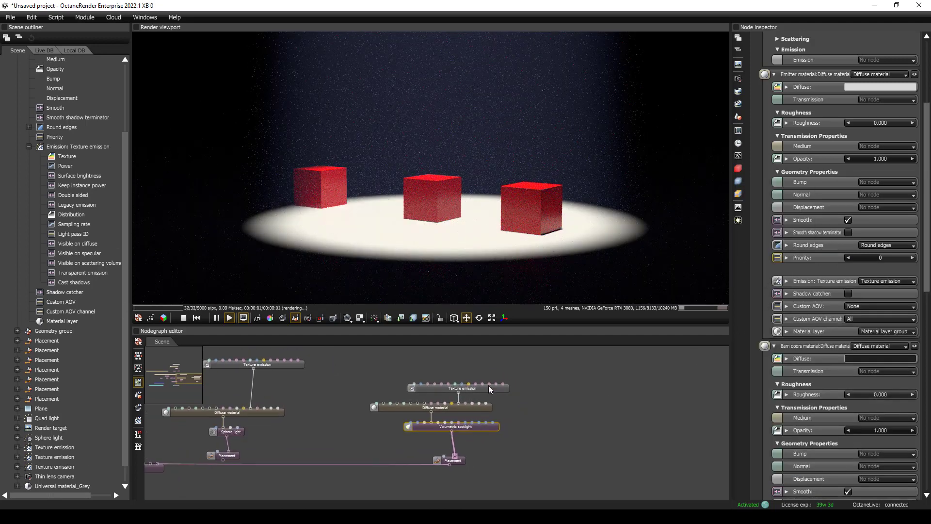
drag(538, 361, 475, 401)
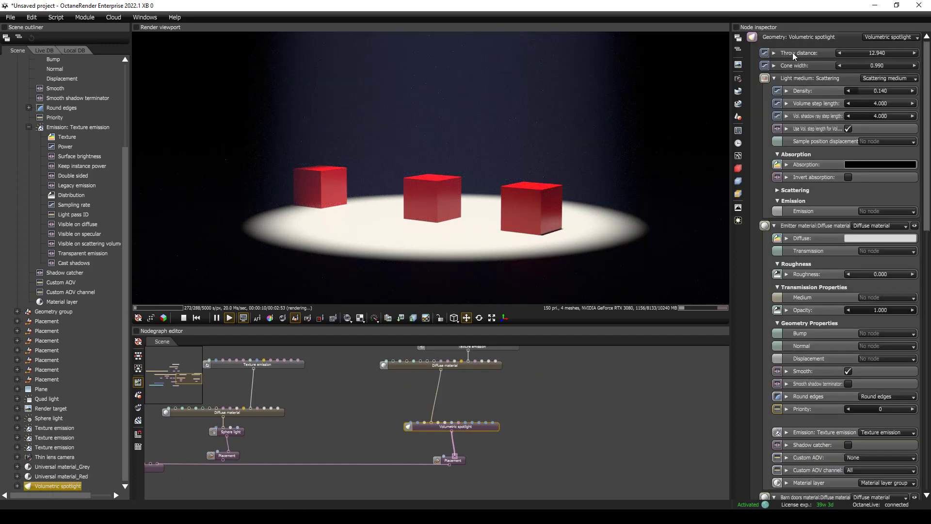
- Expand the spotlight's Throw distance, Cone width and scattering Density into separate nodes and spread them out above the Volumetric spotlight
right_click(792, 52)
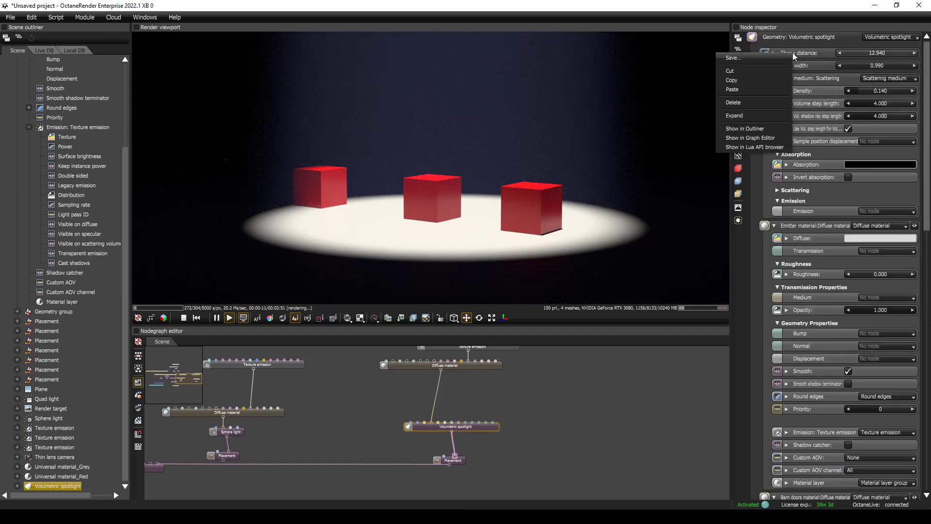
click(748, 114)
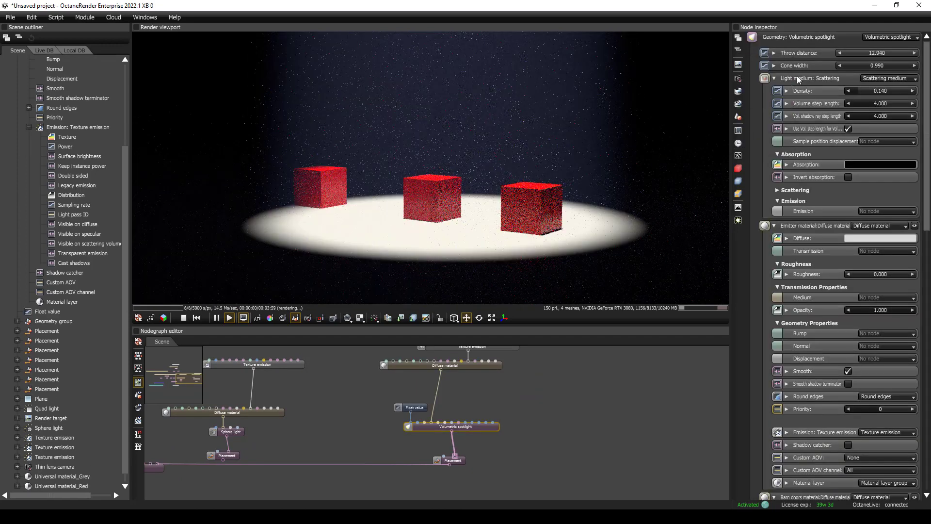
right_click(803, 65)
click(759, 127)
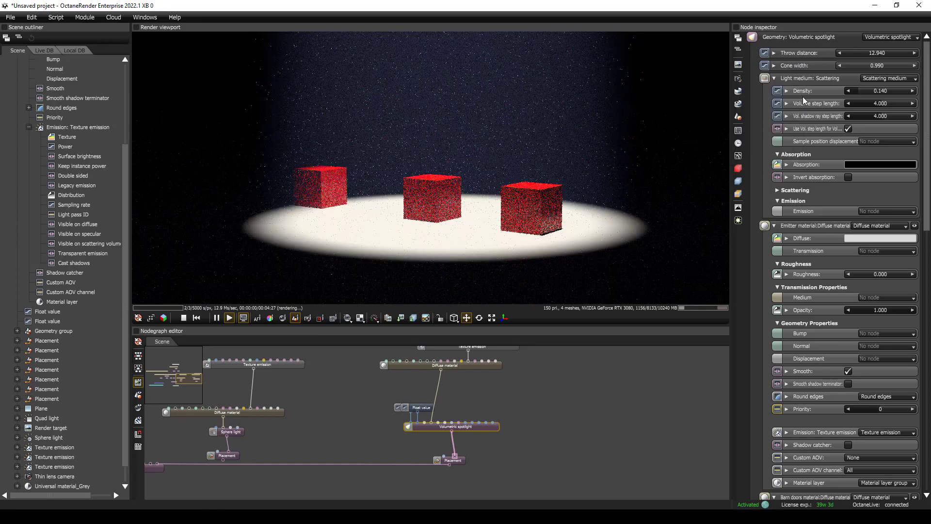
right_click(816, 92)
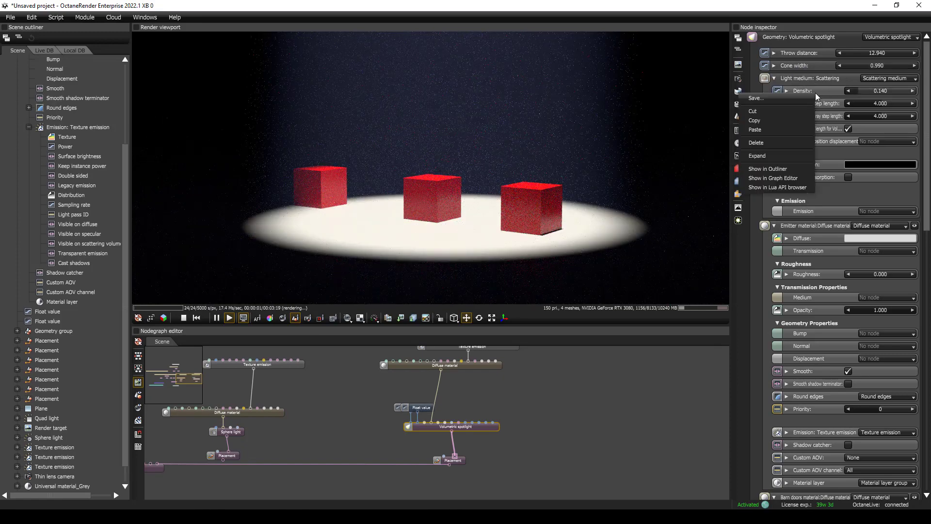
click(792, 159)
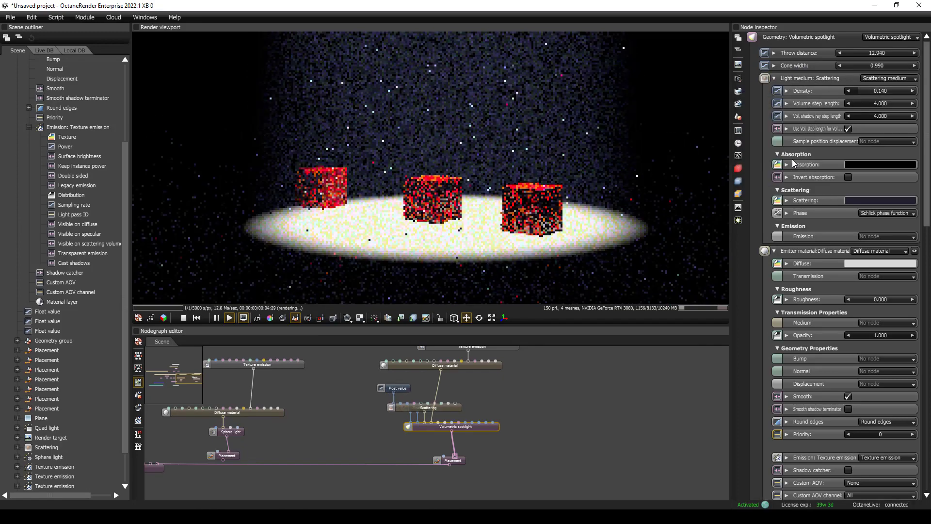
click(456, 400)
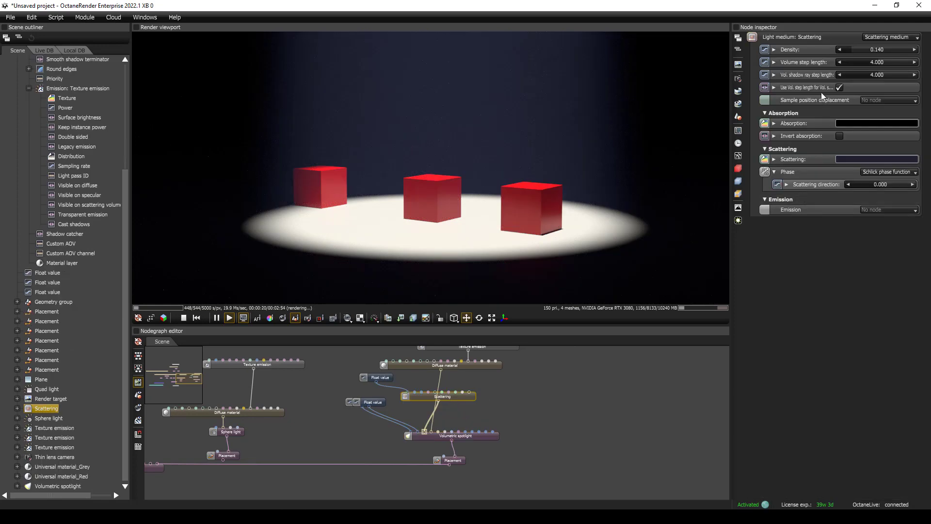
- Expand the medium's Scattering colour into its own RGB color node, and spread the spotlight's Throw distance and Cone width nodes apart above the Volumetric spotlight
right_click(800, 159)
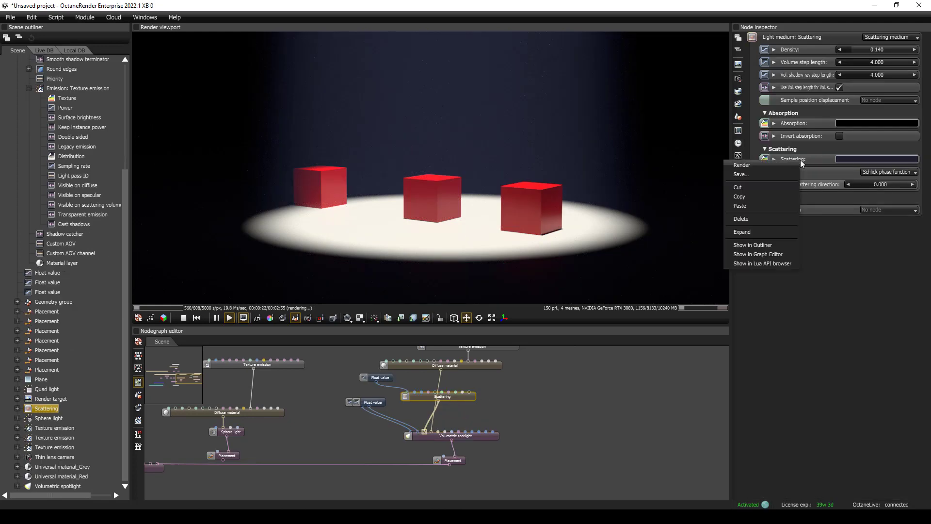
click(746, 231)
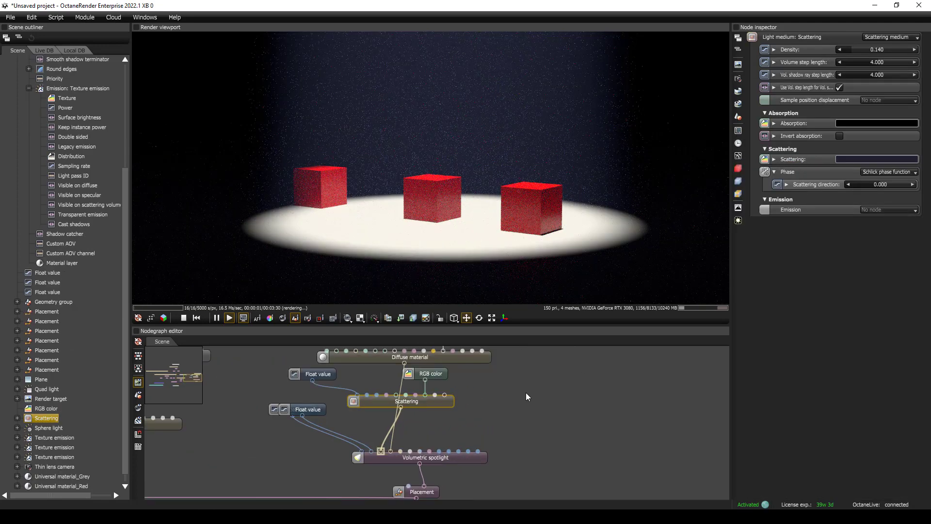
mouse_move(357, 418)
mouse_down()
mouse_move(382, 416)
mouse_move(315, 415)
mouse_move(352, 414)
mouse_up()
click(360, 414)
drag(429, 463, 454, 464)
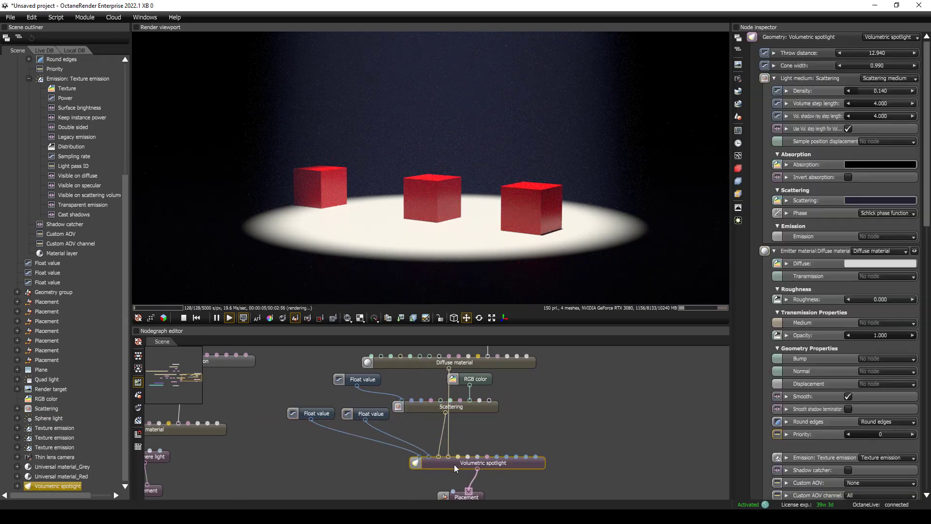
- Rename the spotlight's throw distance and cone width Float value nodes as "Throw Distance" and "Cone Width", moving the throw distance node slightly lower
click(328, 415)
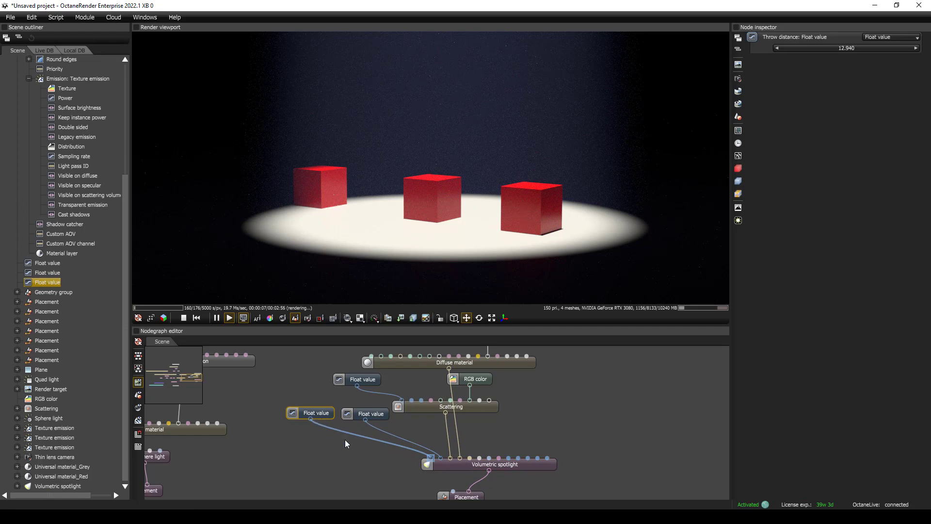
drag(315, 420, 320, 433)
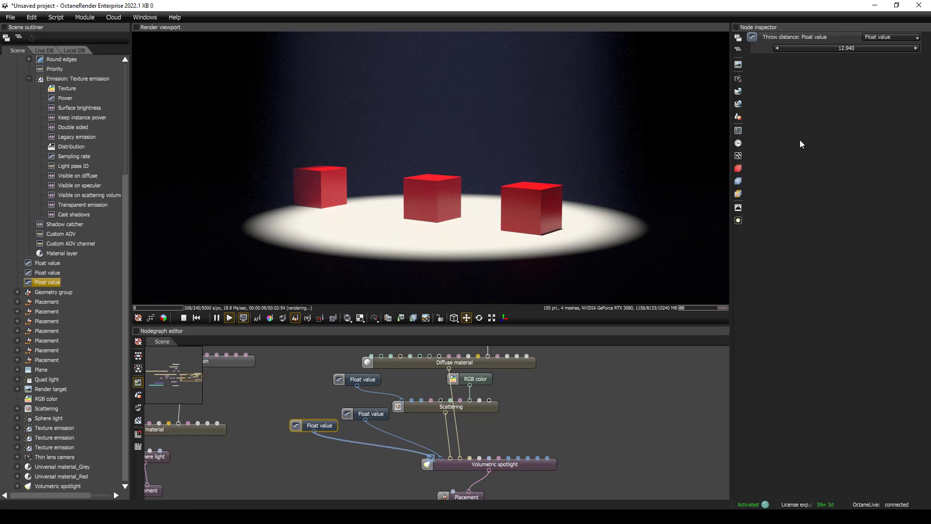
double_click(814, 36)
text(Throw Distance)
key(Return)
click(368, 415)
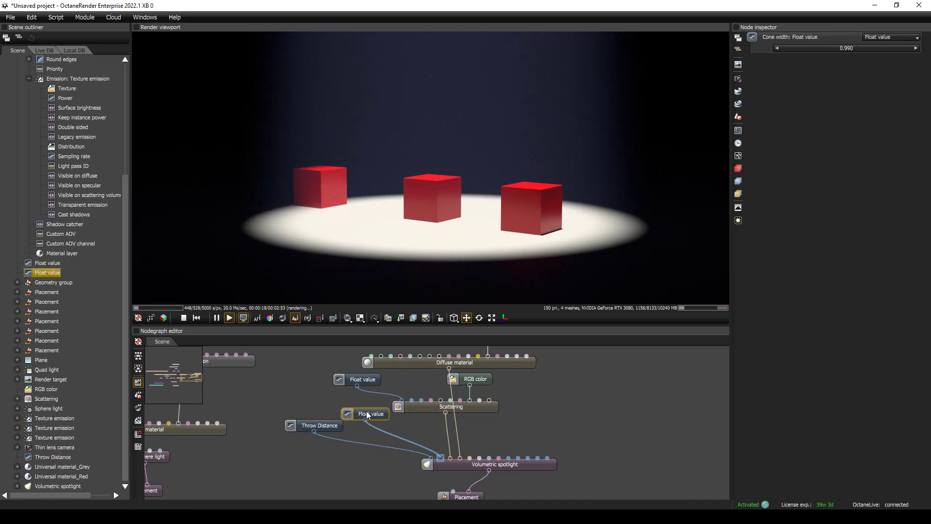
double_click(801, 37)
text(Cone Width)
key(Return)
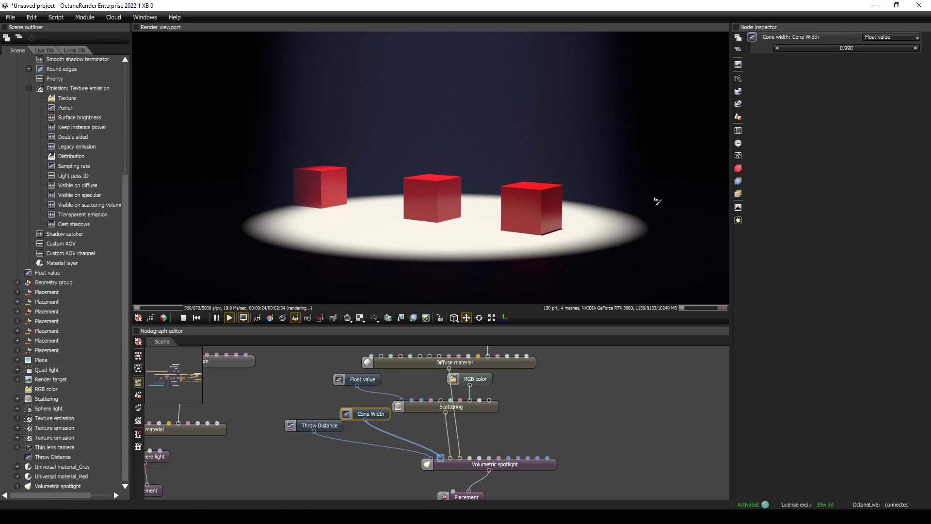
- Rename the scattering medium's Float value node as "Density" and its RGB color node as "Scattering Color"
click(369, 382)
double_click(800, 35)
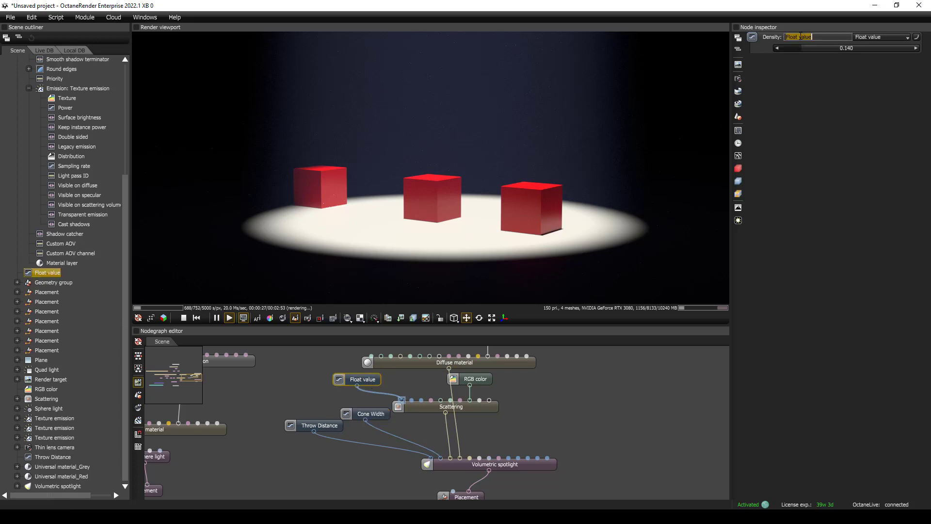
text(Density)
key(Return)
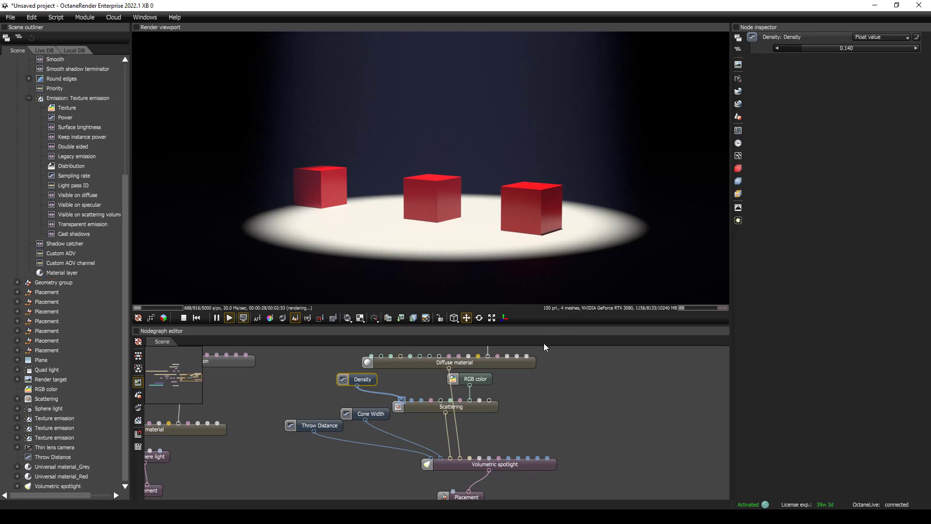
click(490, 379)
double_click(802, 38)
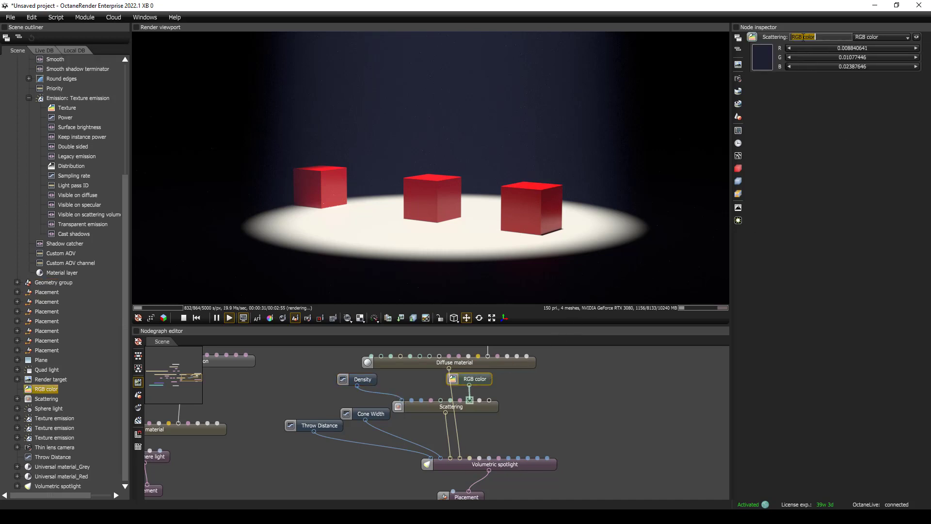
text(Scattering Color)
key(Return)
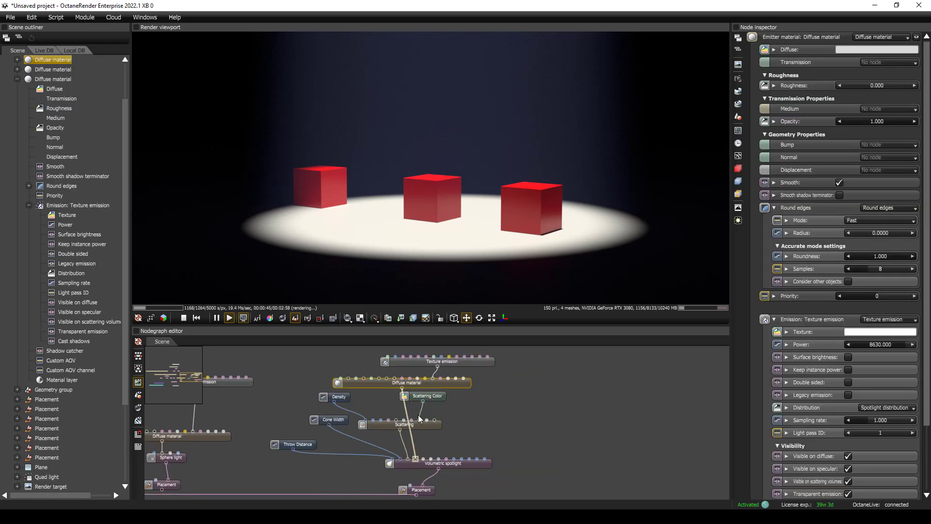
- Change the Scattering Color node to a more saturated dark blue, hex 0C0D2B
scroll(419, 417, up, 2)
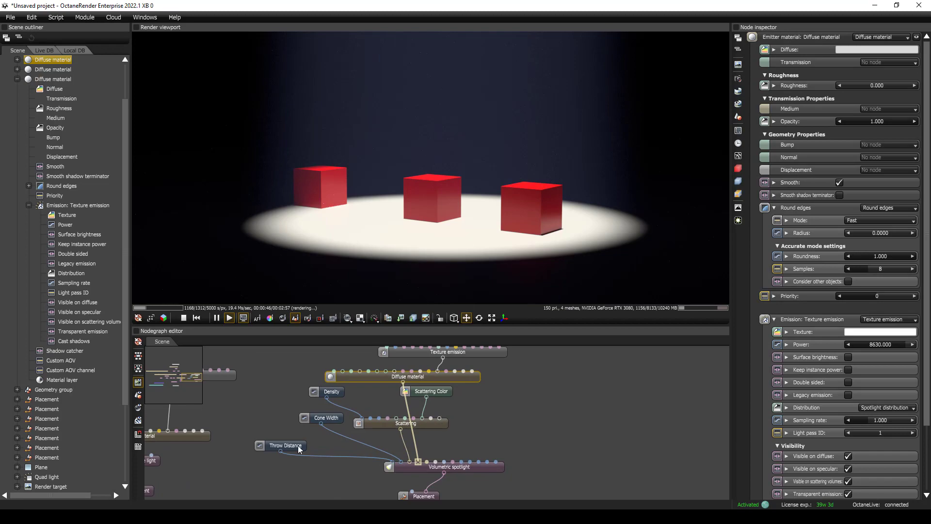
click(445, 392)
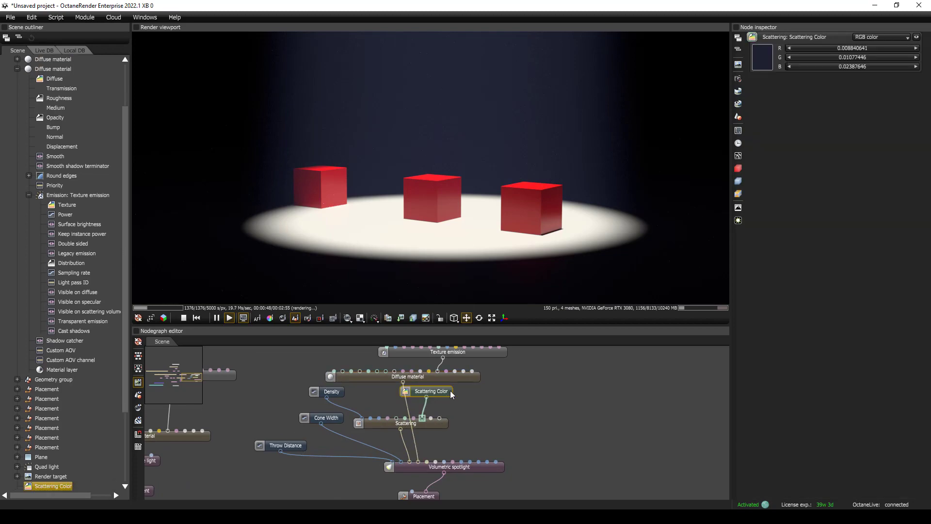
click(761, 57)
drag(836, 99, 847, 52)
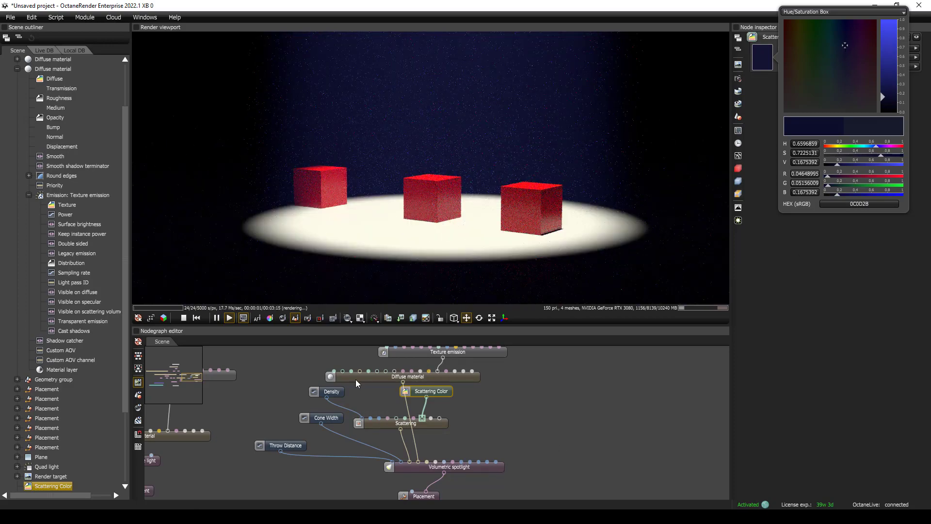
- Raise the Density node's value slightly to thicken the spotlight's beam, and clear the node selection
click(336, 399)
click(334, 395)
mouse_move(804, 49)
mouse_down()
mouse_move(842, 50)
mouse_move(799, 49)
mouse_move(808, 50)
mouse_up()
click(529, 447)
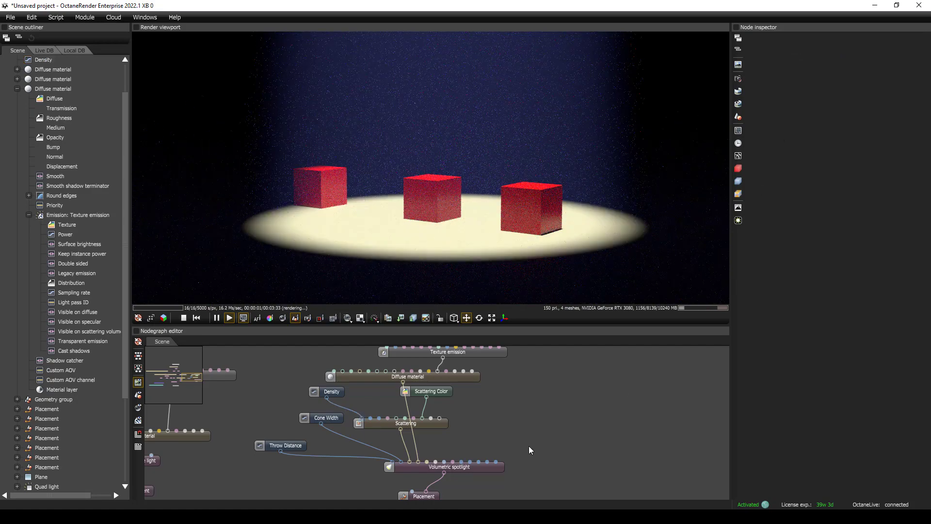